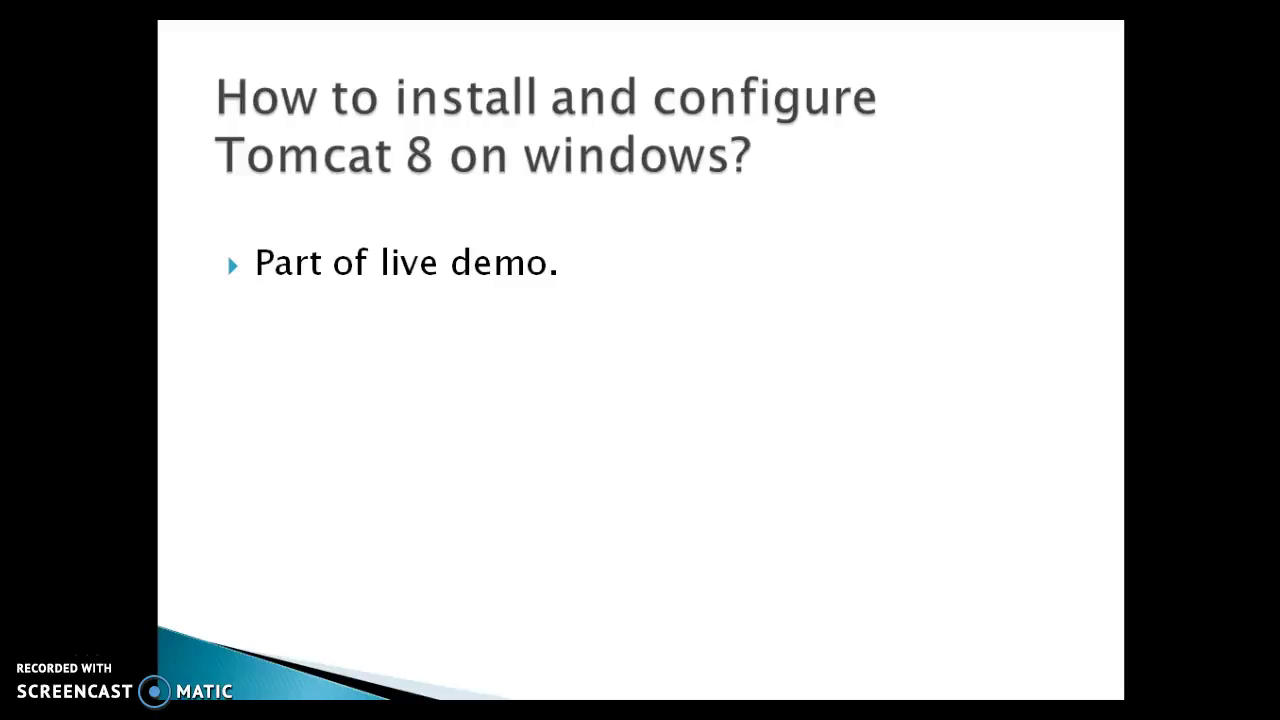
Leave the slide show, minimize the presentation and switch to the Google Chrome browser.
key(alt+Tab)
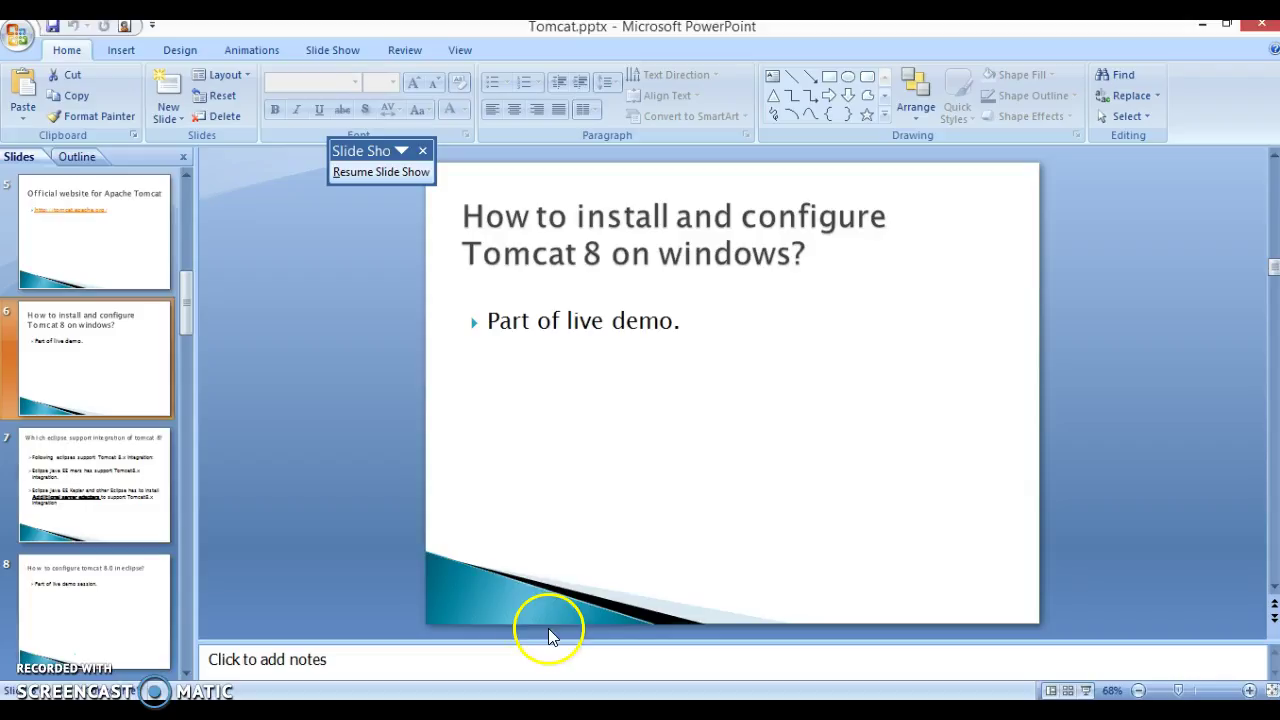
click(1203, 35)
key(alt+Tab)
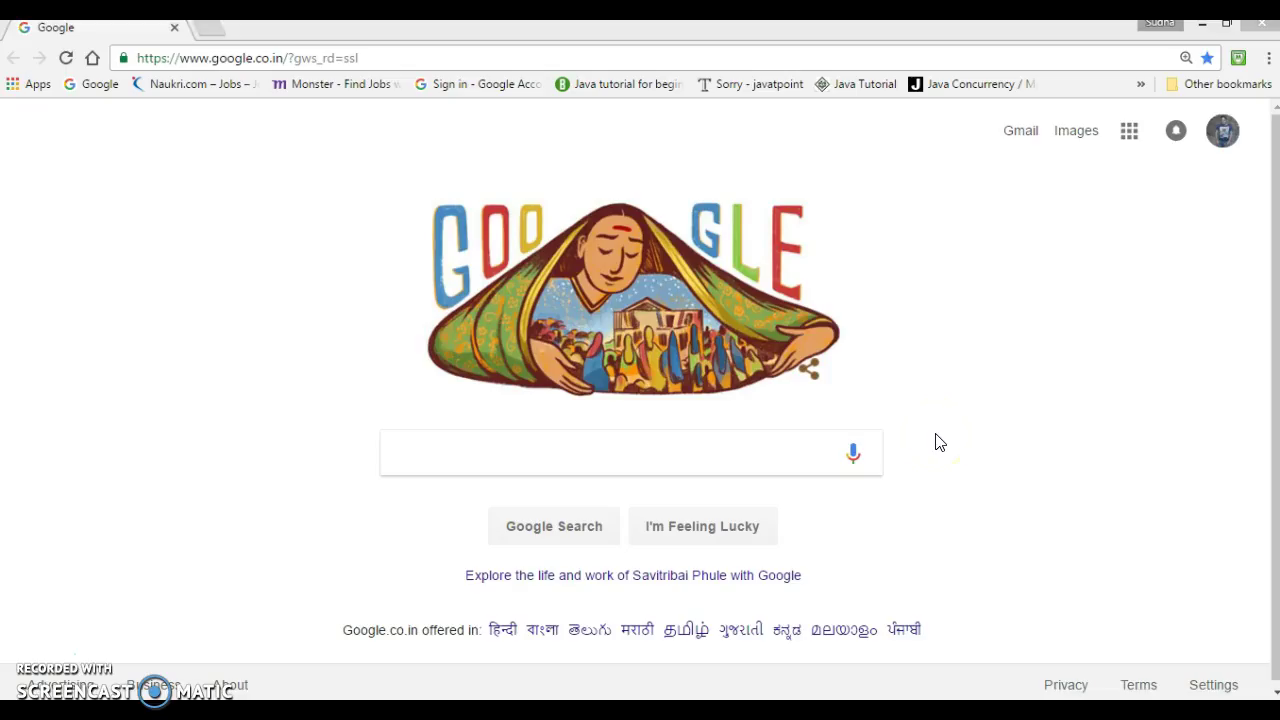
Search Google for "tomcat download" and open the Apache Tomcat welcome page at tomcat.apache.org.
click(466, 449)
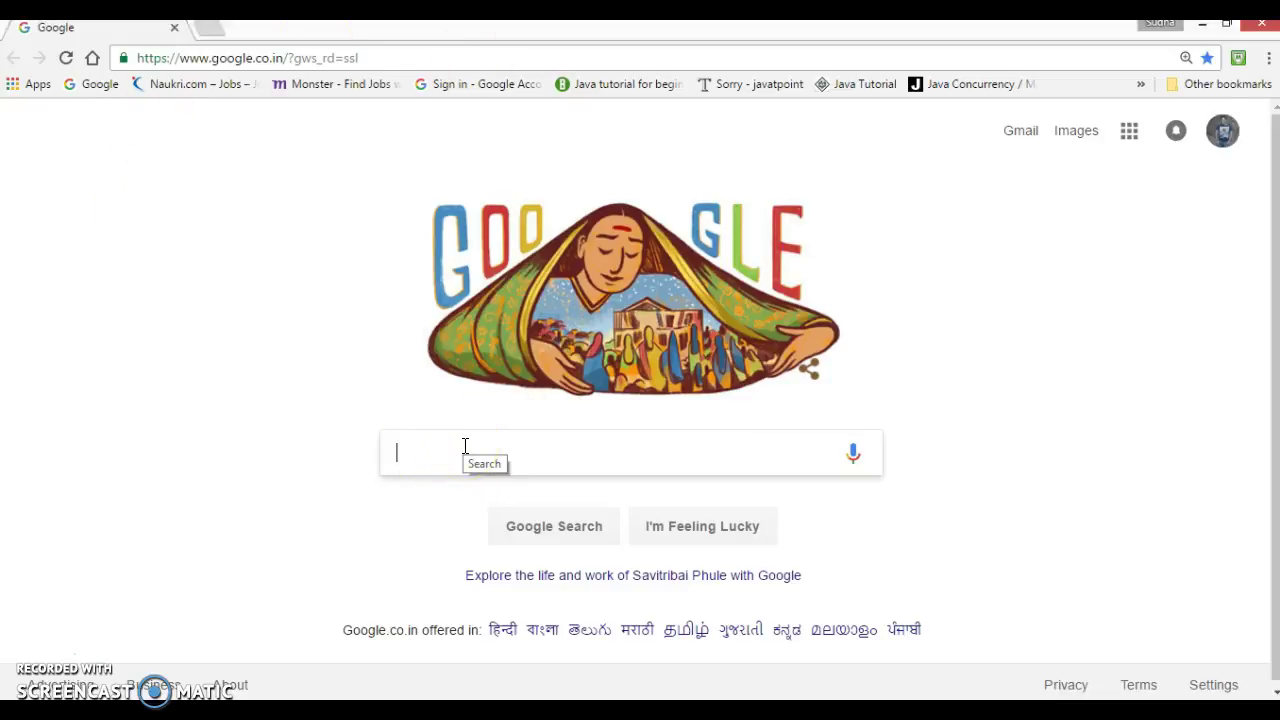
text(tom)
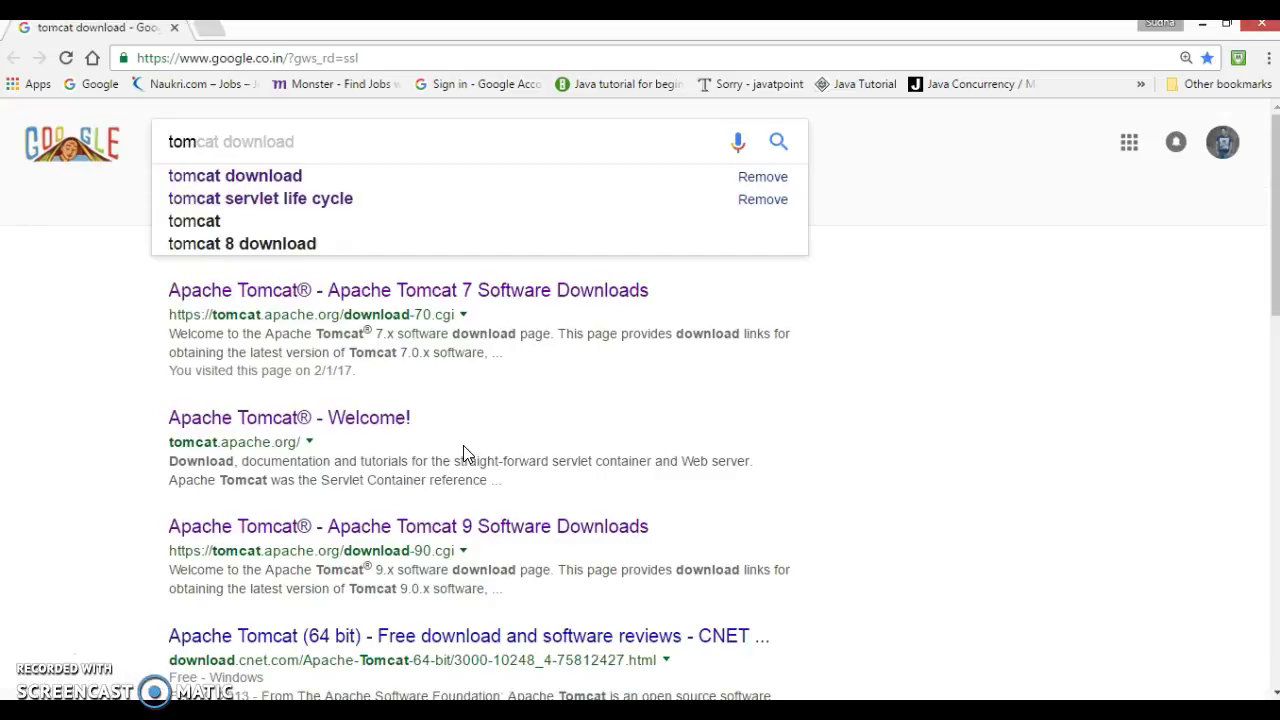
click(258, 175)
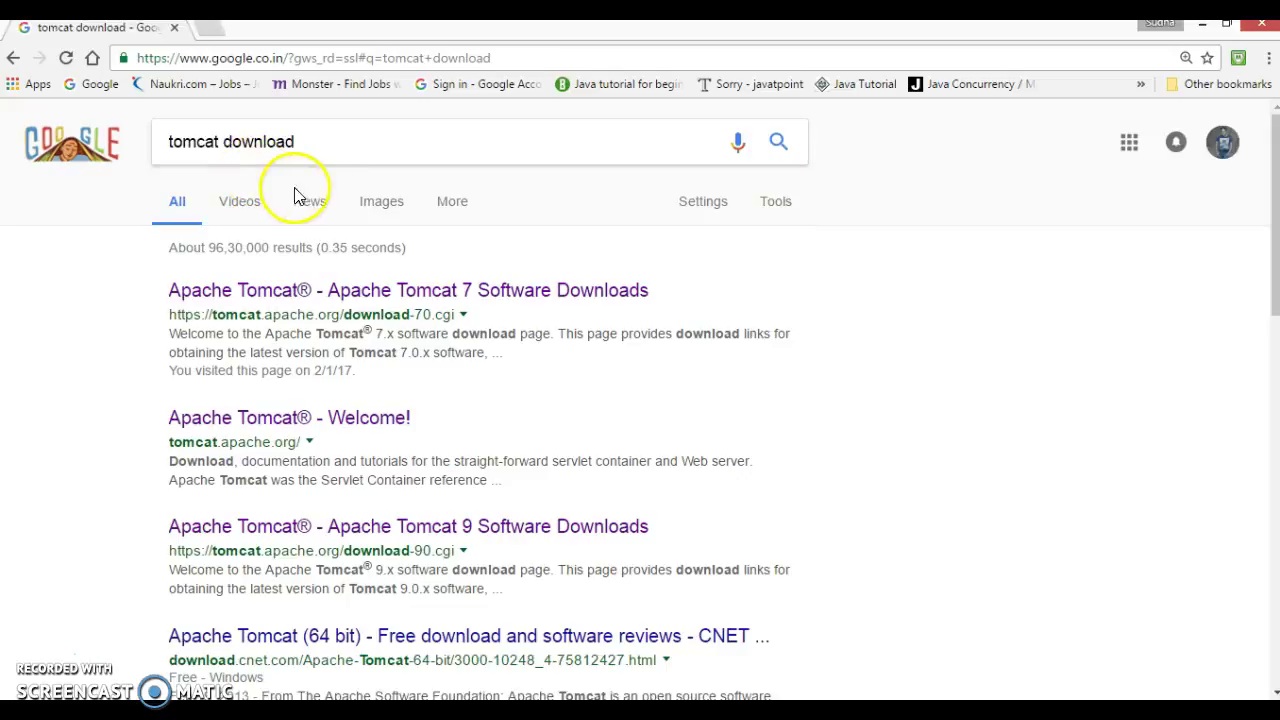
click(233, 418)
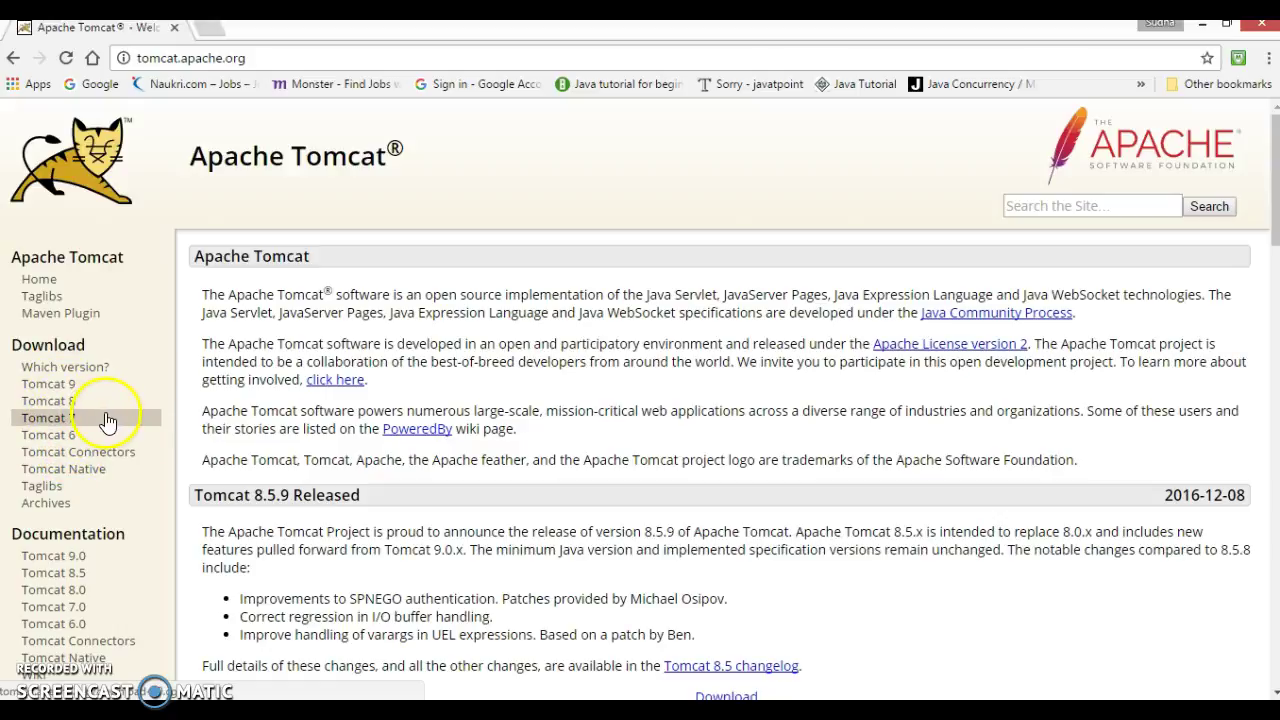
Open the Apache Tomcat version guide and examine the release descriptions and the table of specifications and supported Java versions.
click(68, 370)
scroll(388, 495, down, 5)
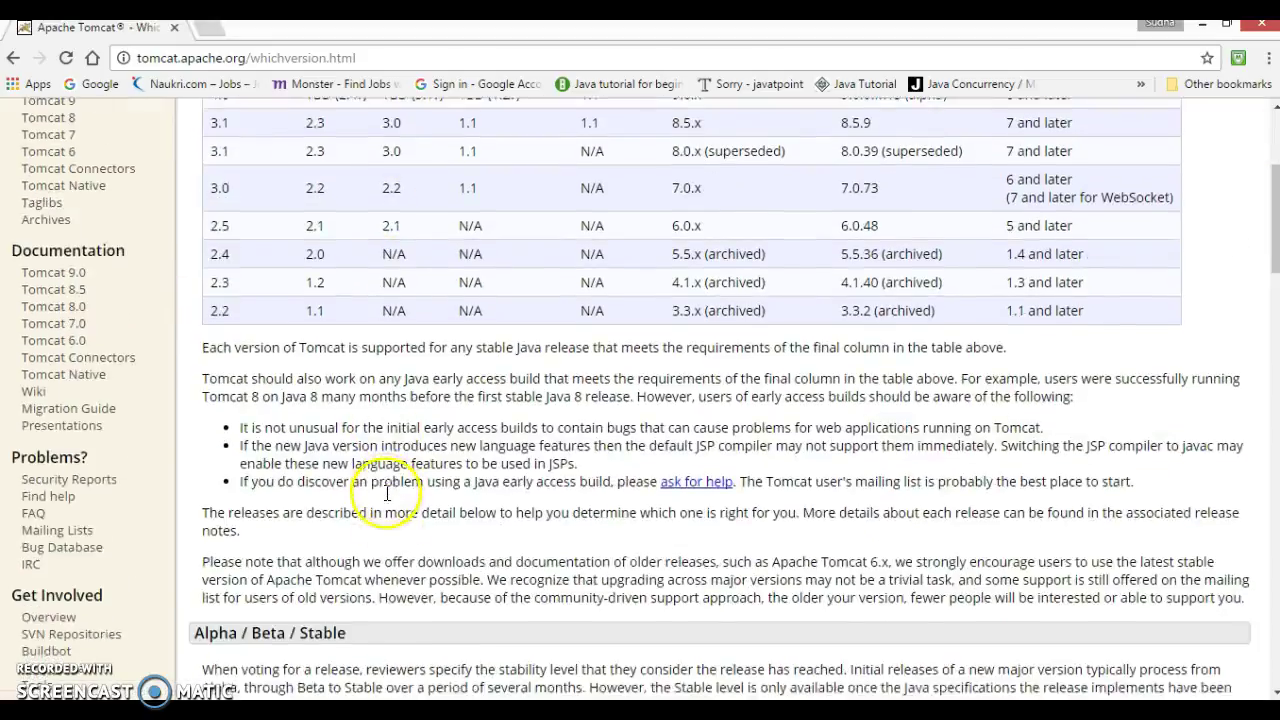
scroll(390, 515, down, 4)
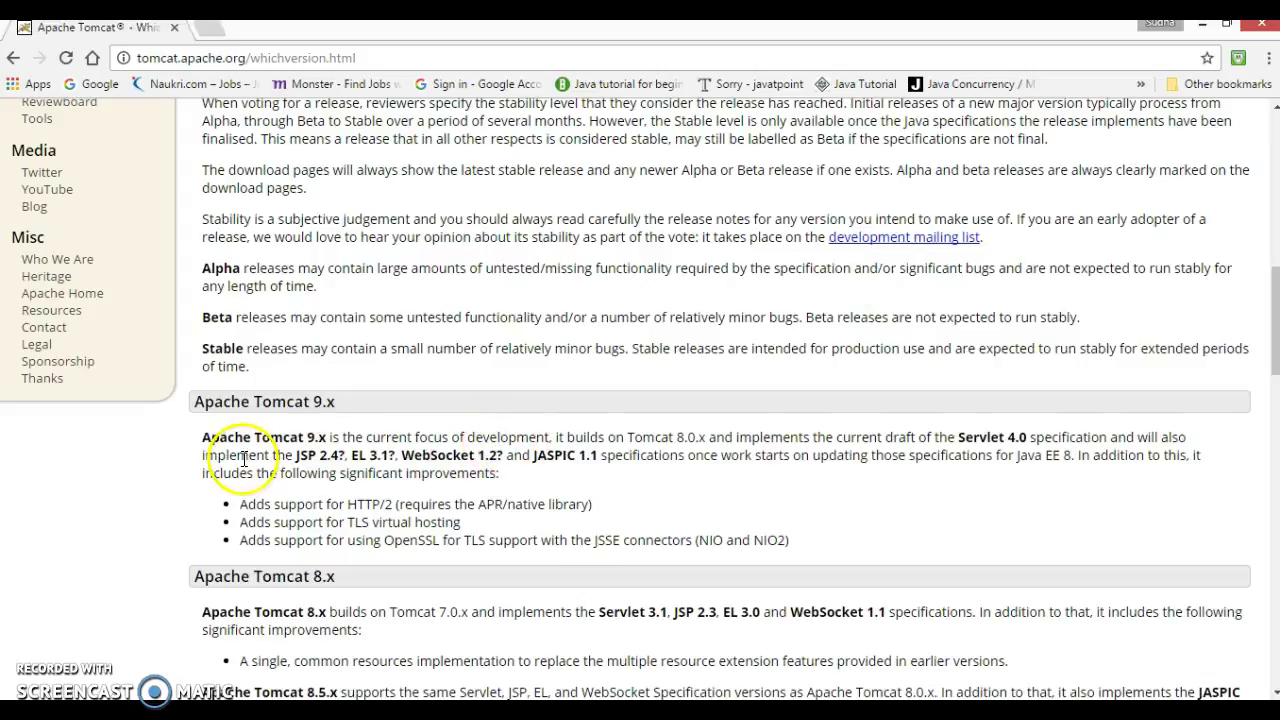
drag(211, 437, 262, 498)
click(255, 490)
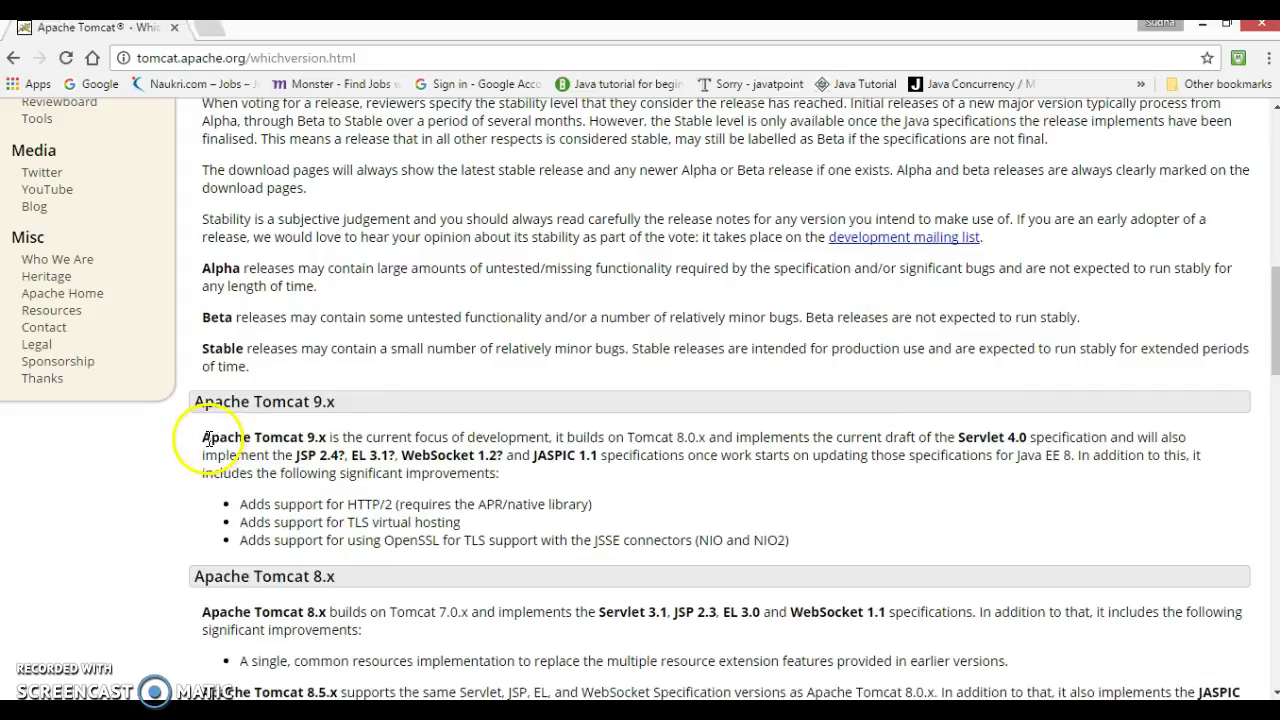
drag(211, 437, 278, 473)
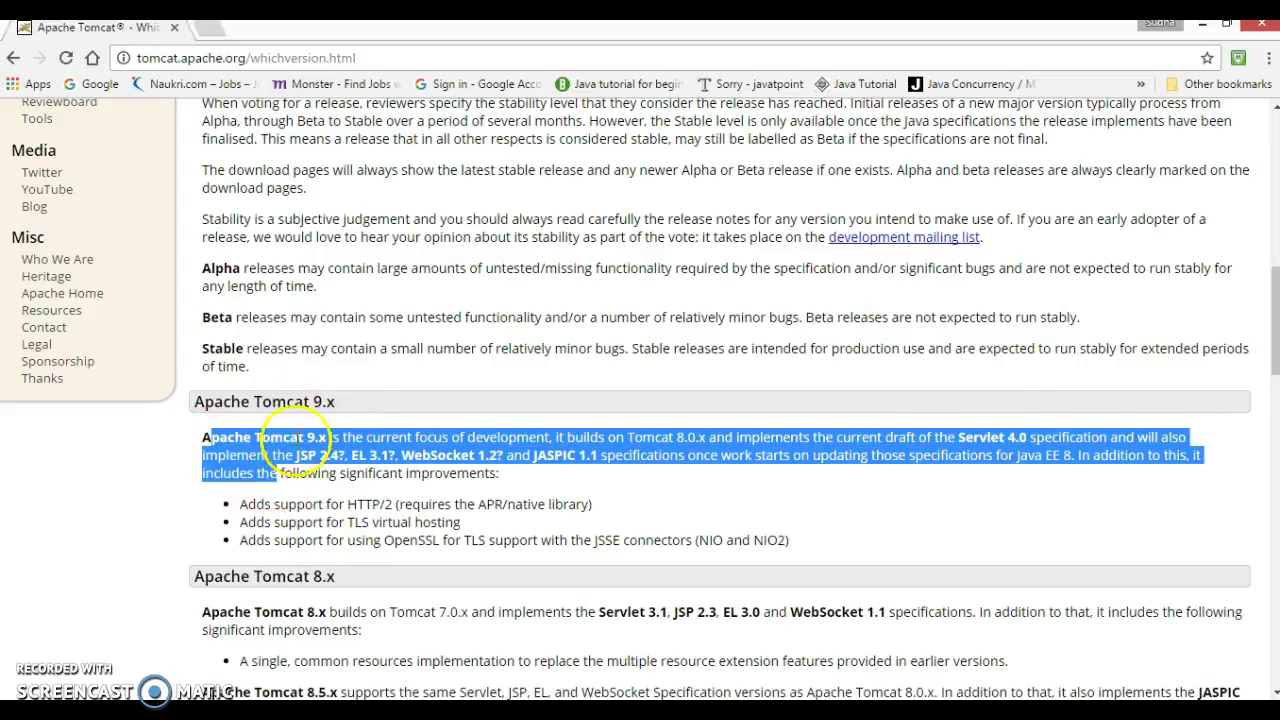
scroll(358, 502, up, 10)
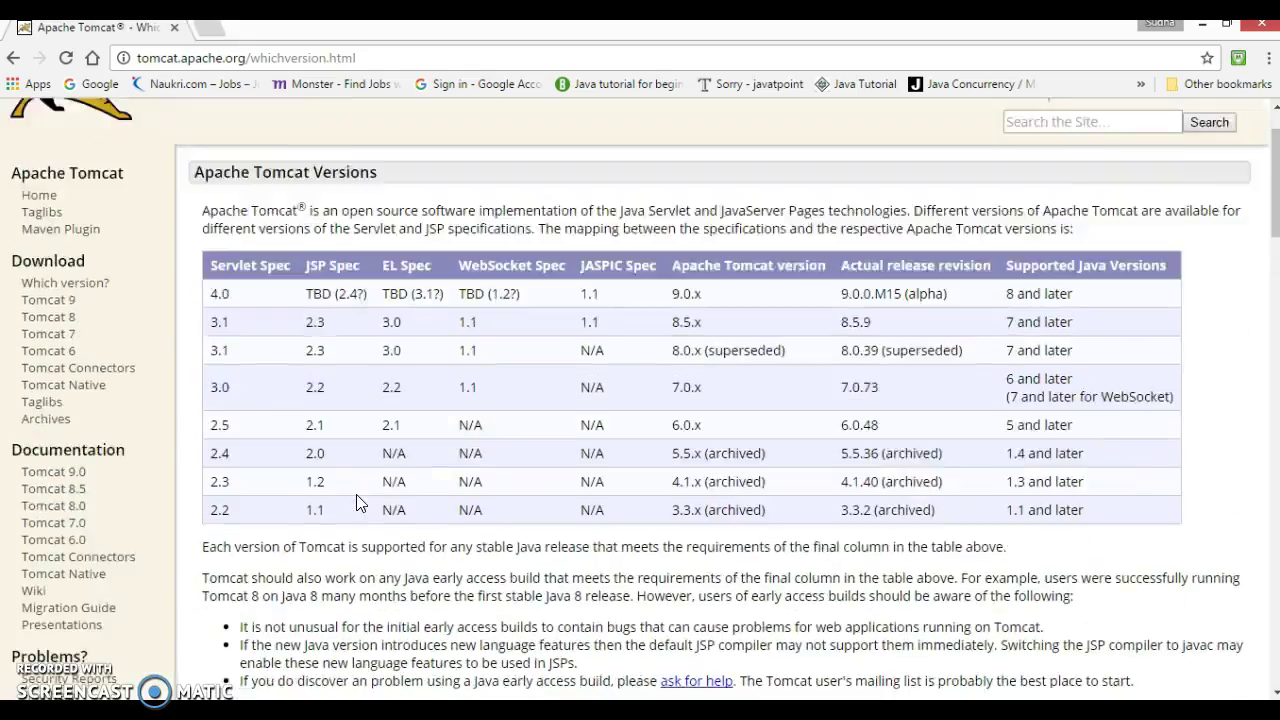
scroll(358, 502, up, 2)
click(220, 409)
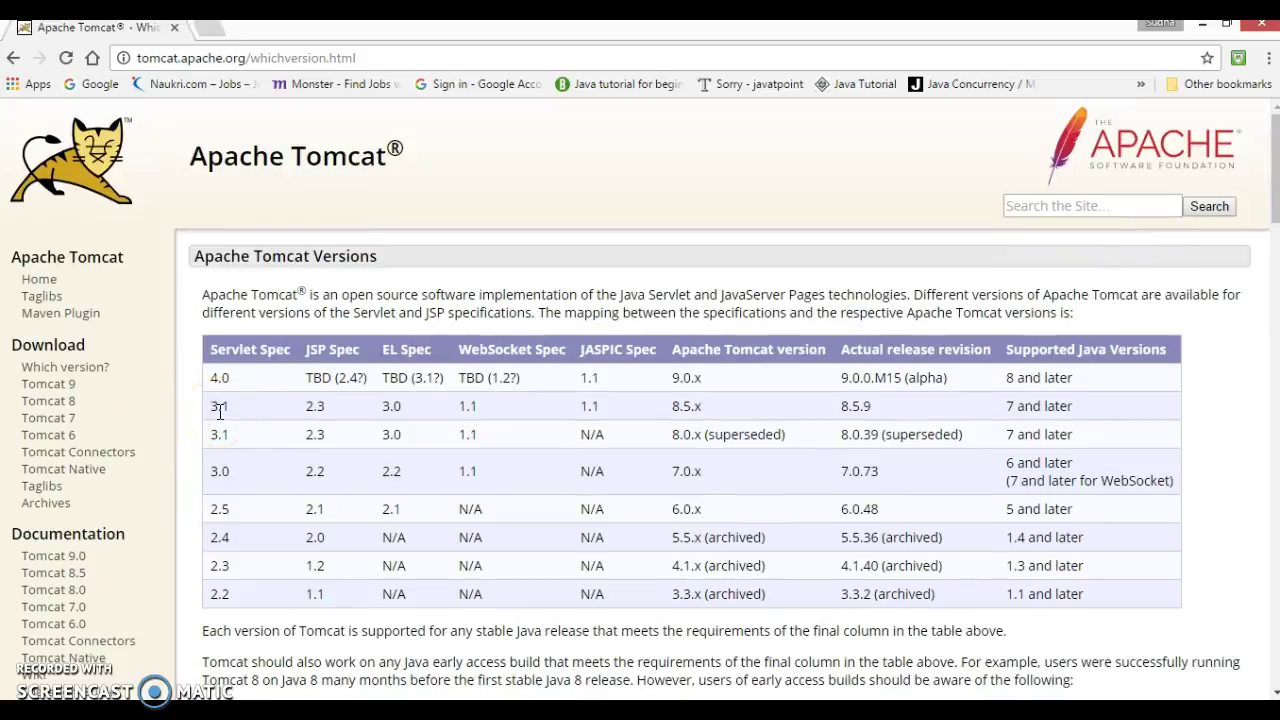
Open the Tomcat 8 download page and locate the Core downloads in the 8.5.9 binary distributions.
click(60, 404)
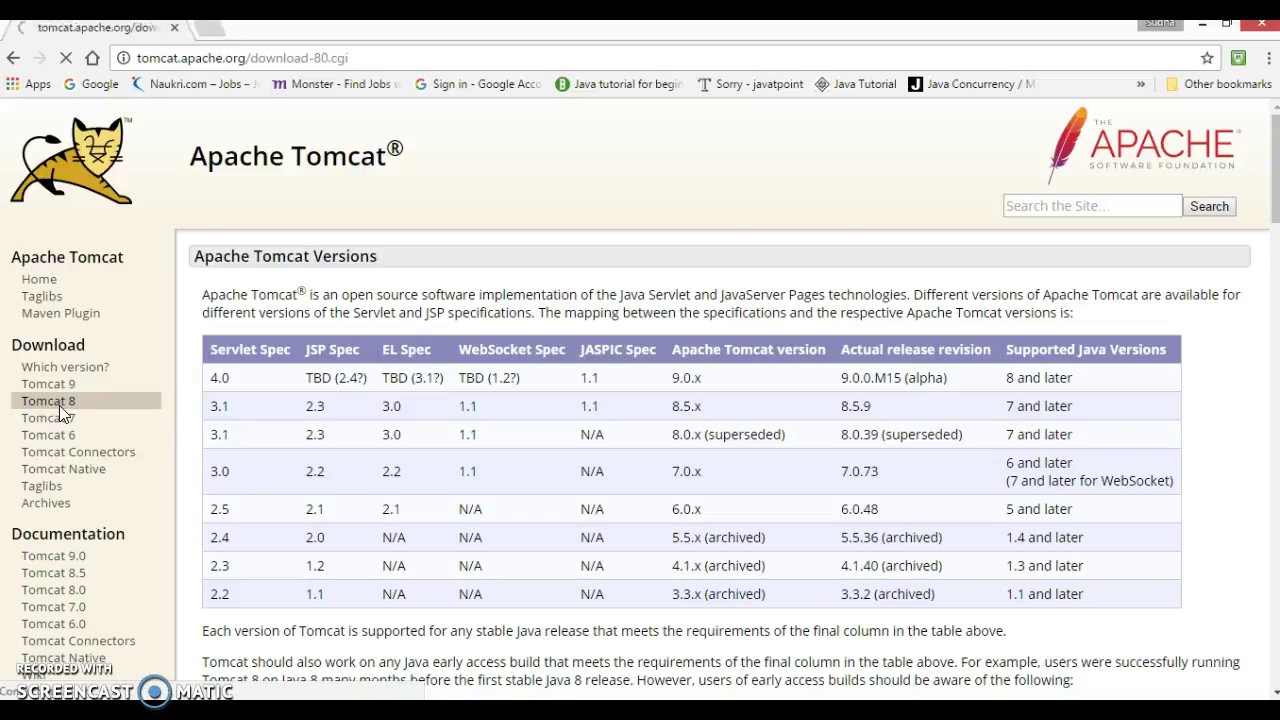
click(571, 428)
scroll(598, 442, down, 2)
scroll(598, 442, down, 2)
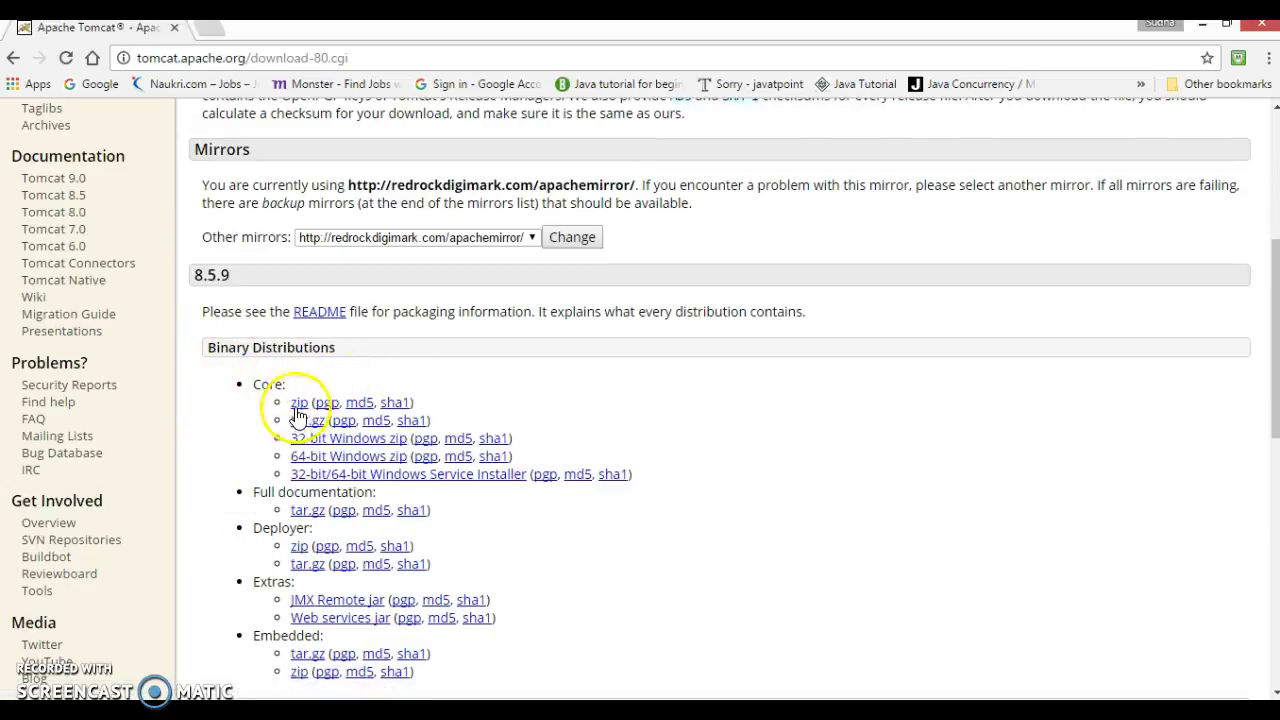
drag(250, 384, 291, 390)
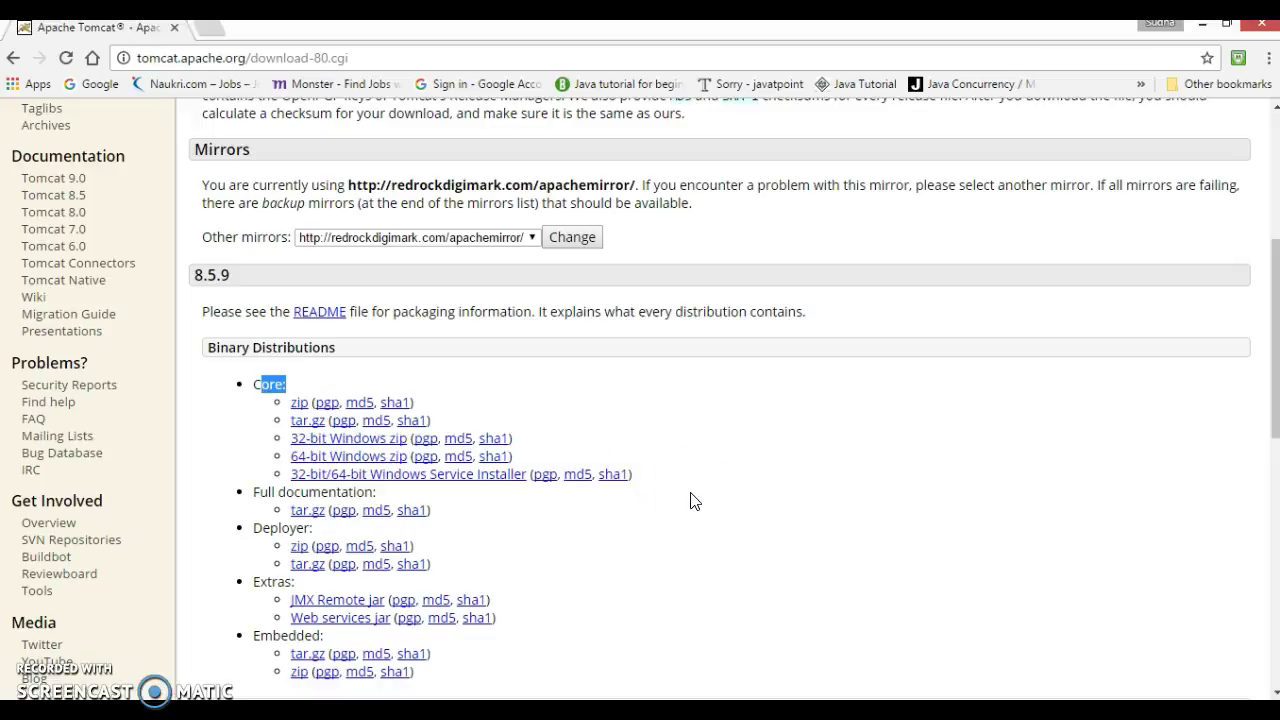
click(412, 476)
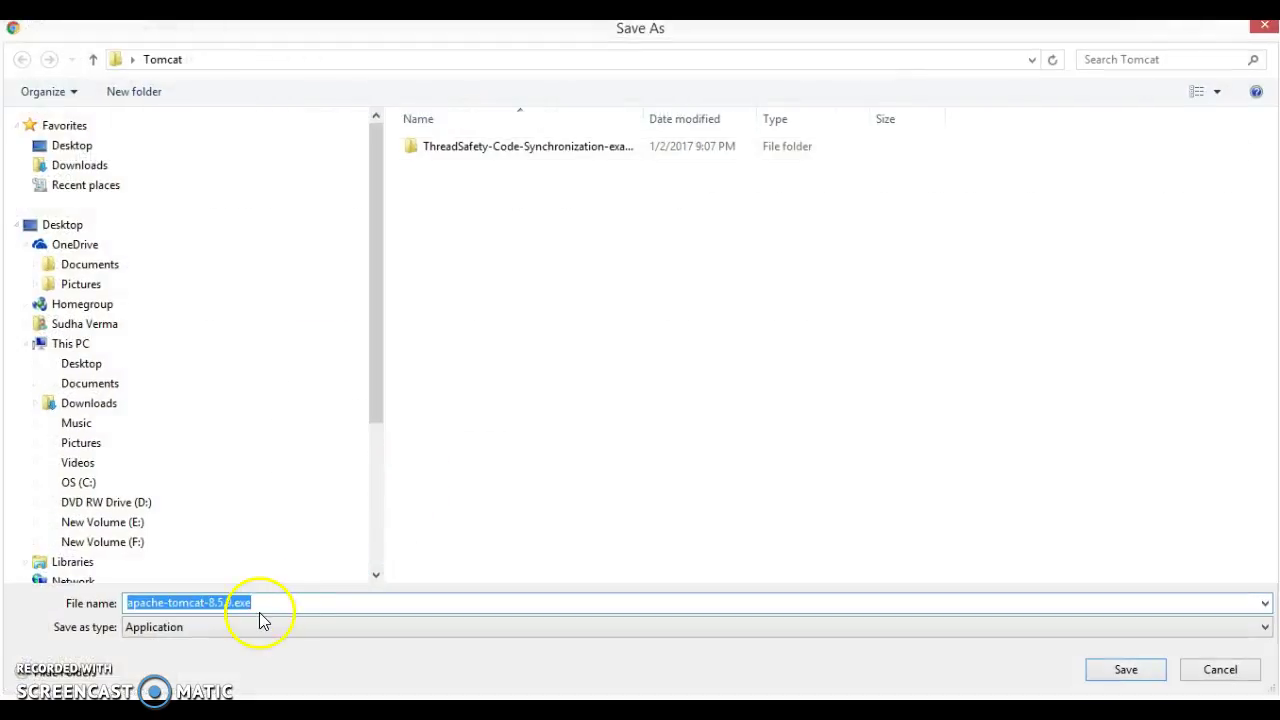
click(258, 604)
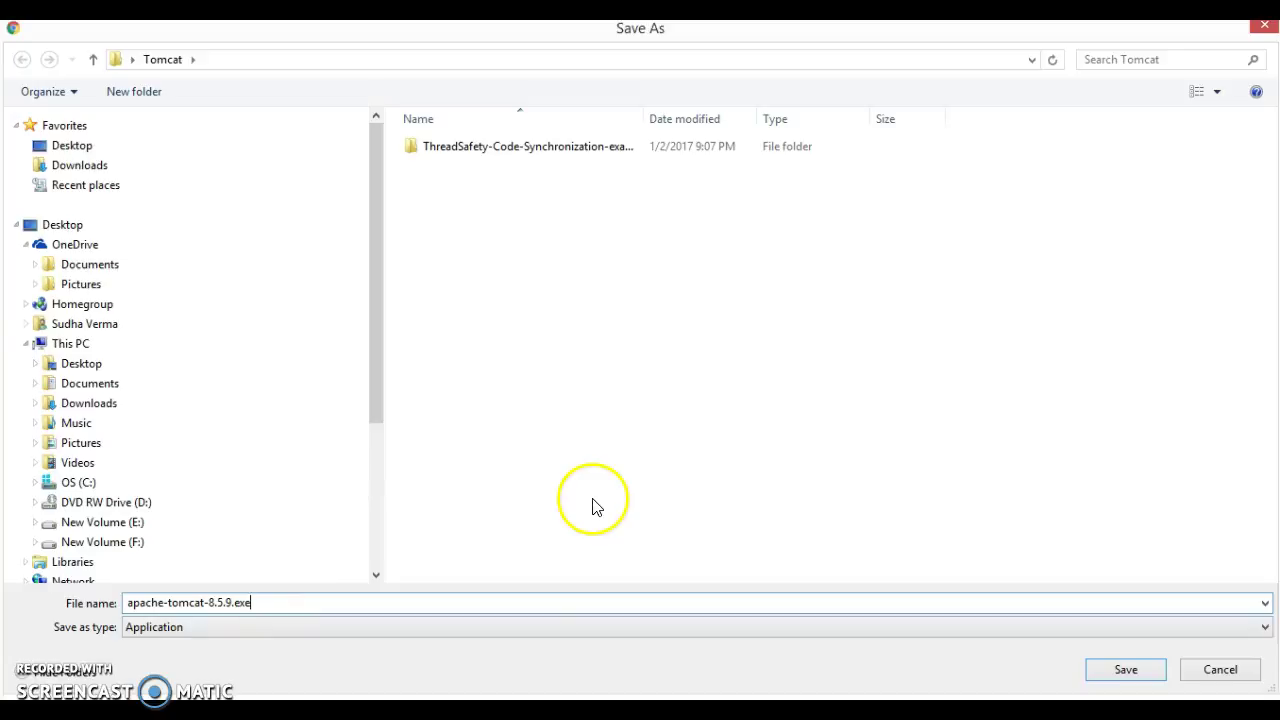
click(1218, 670)
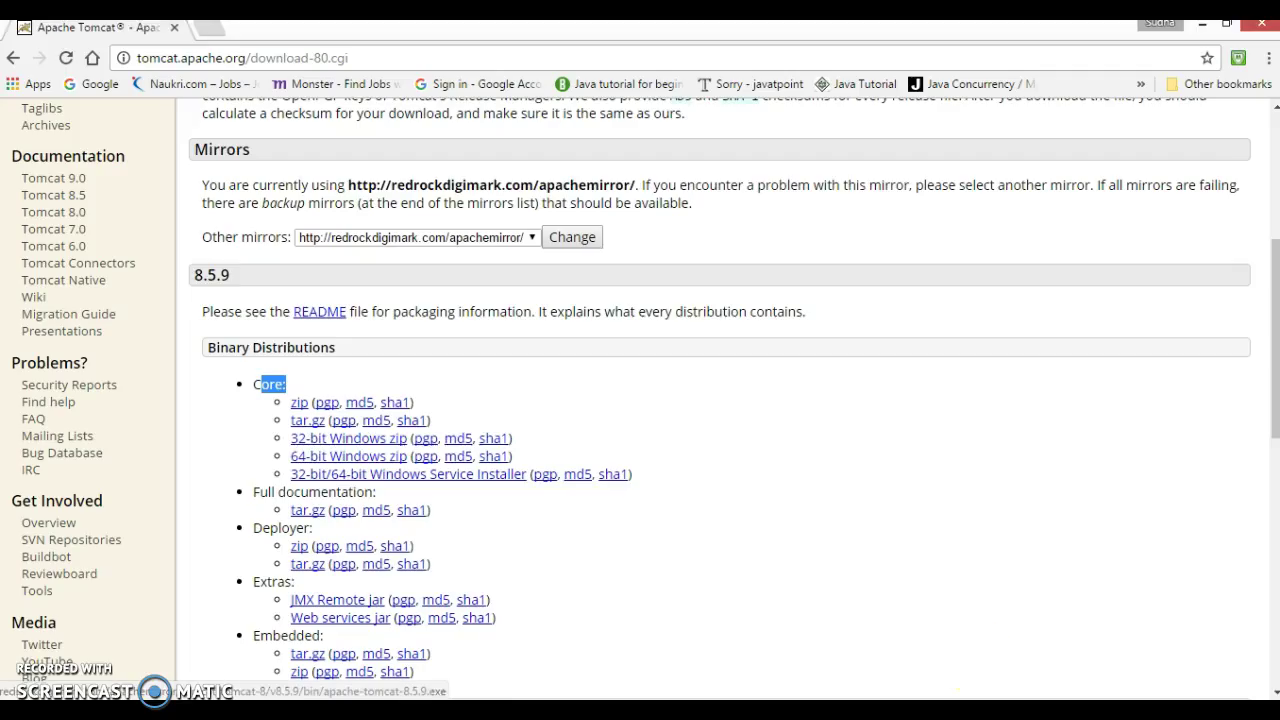
click(299, 404)
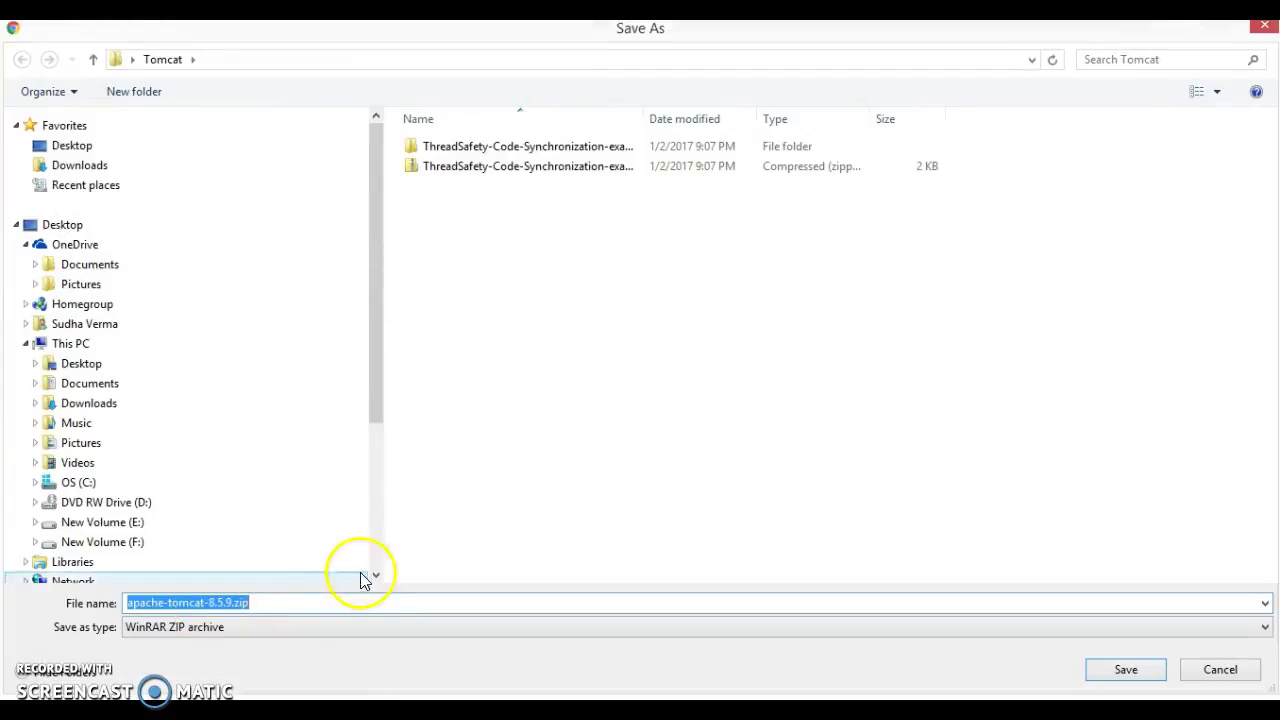
click(1218, 670)
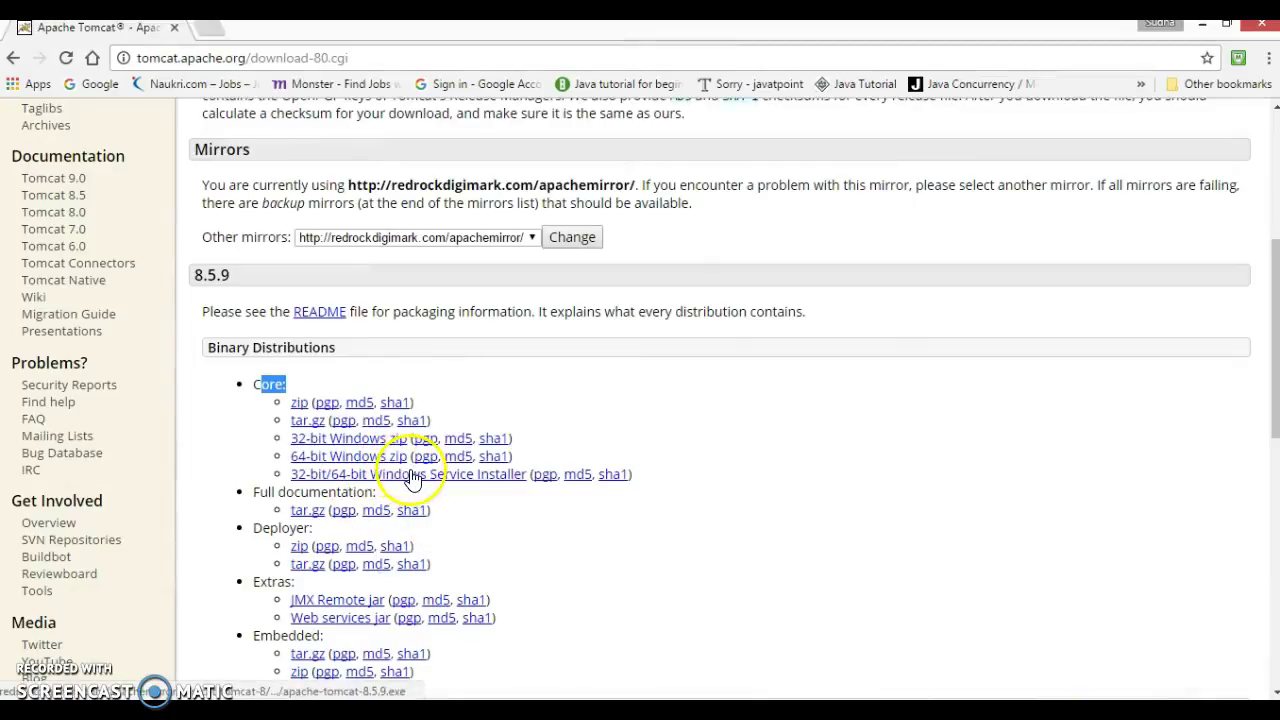
Switch to the Tomcat folder on drive C: in File Explorer and run the installer apache-tomcat-8.5.9.exe.
click(492, 476)
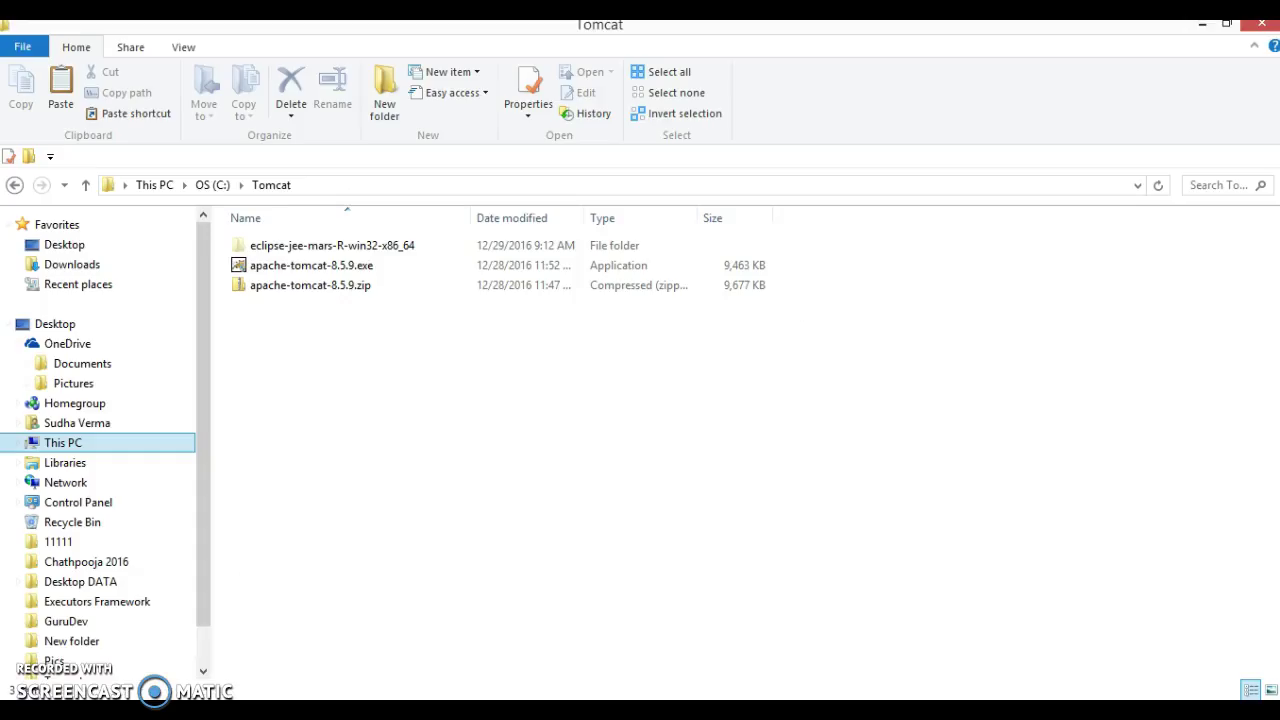
click(366, 395)
click(330, 268)
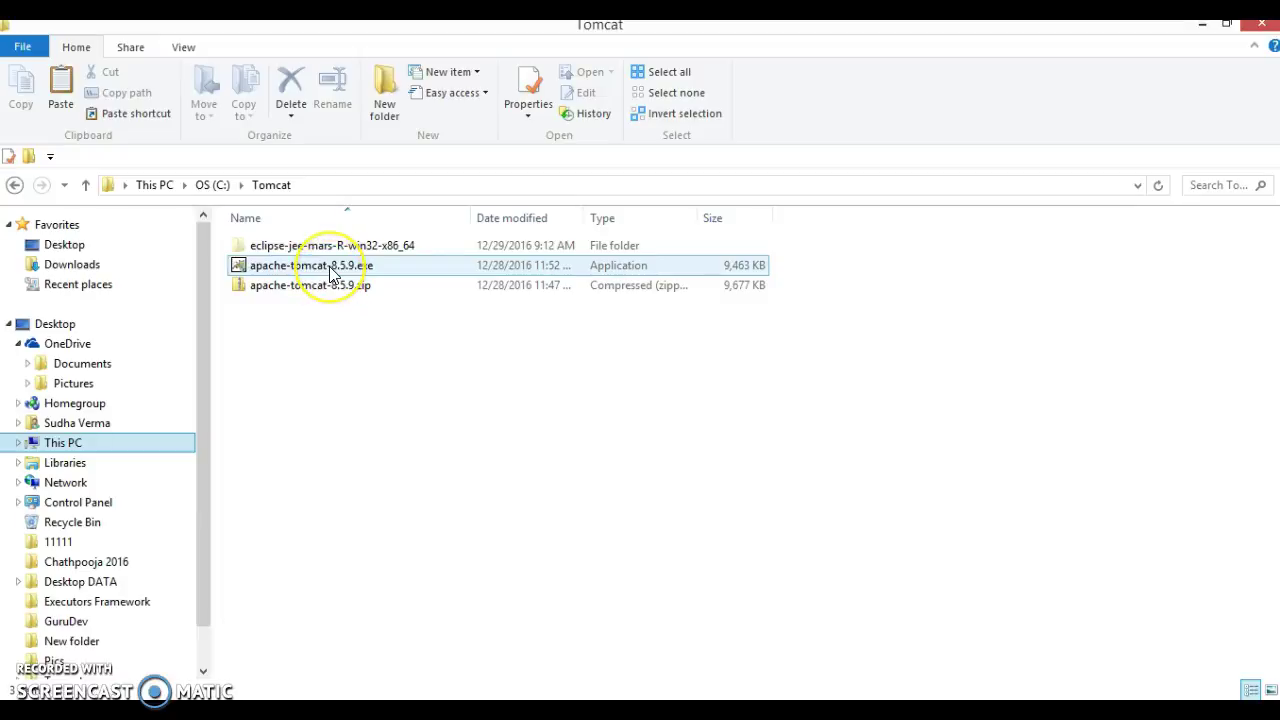
click(424, 310)
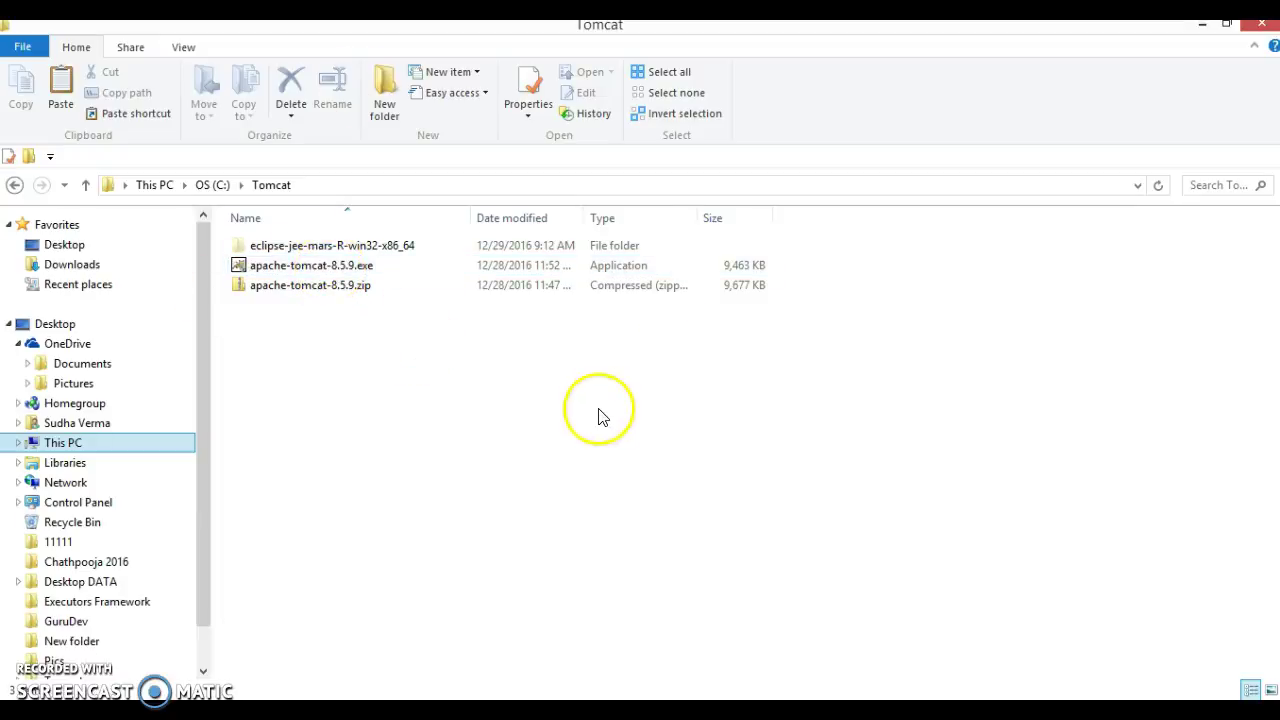
click(330, 268)
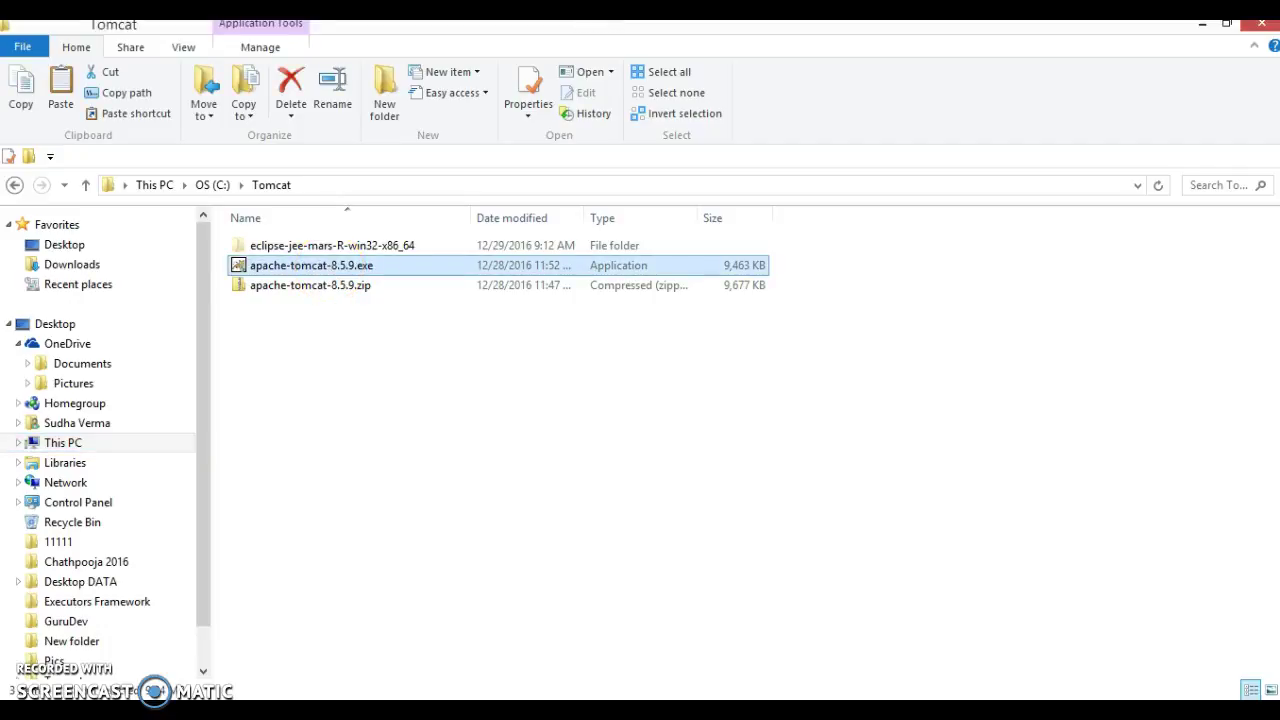
key(Return)
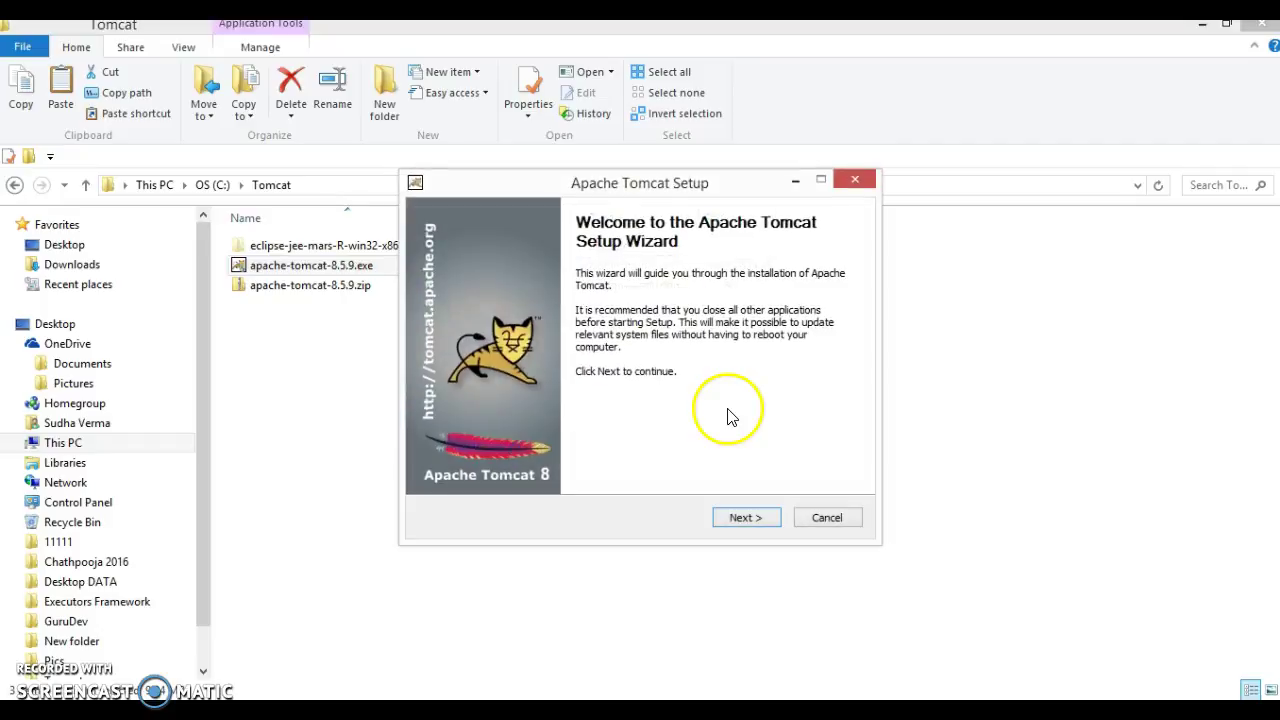
Advance the Apache Tomcat setup wizard past the welcome page, accept the license agreement and continue to the configuration options.
click(744, 517)
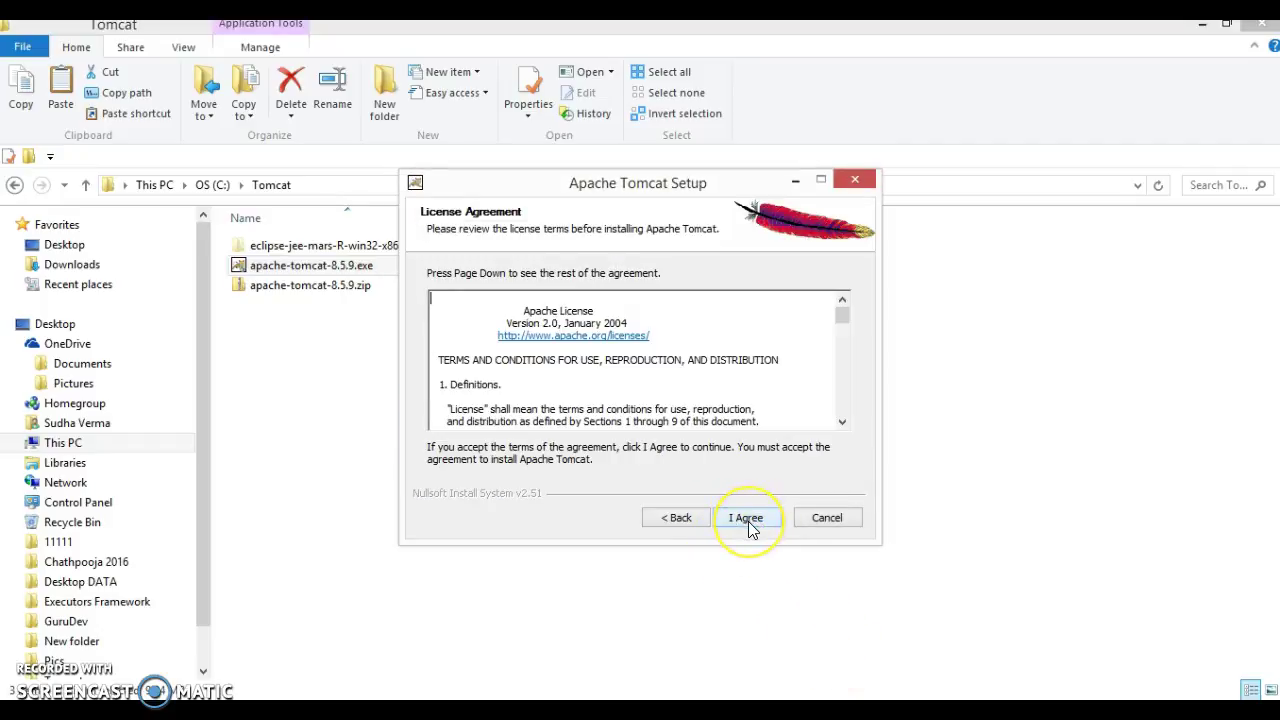
click(748, 520)
click(748, 519)
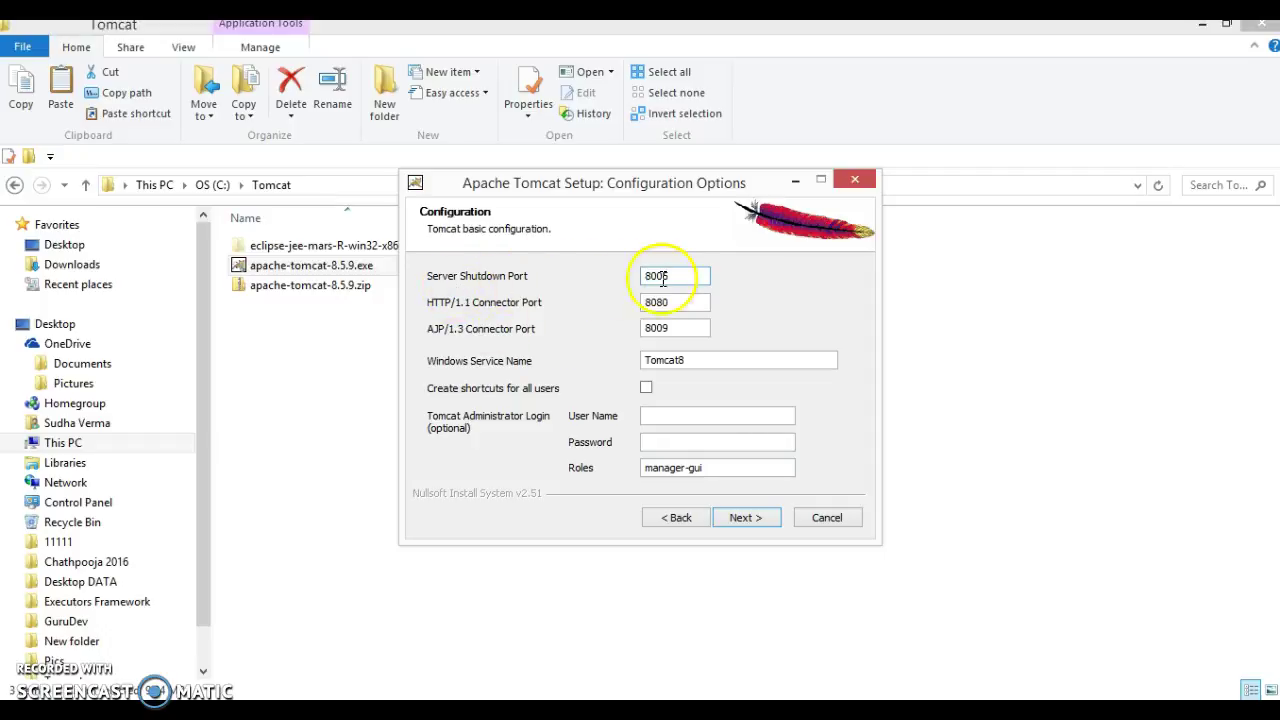
Review the server shutdown, HTTP and AJP connector ports, Windows service name, administrator login and roles in the Tomcat configuration.
drag(674, 277, 569, 280)
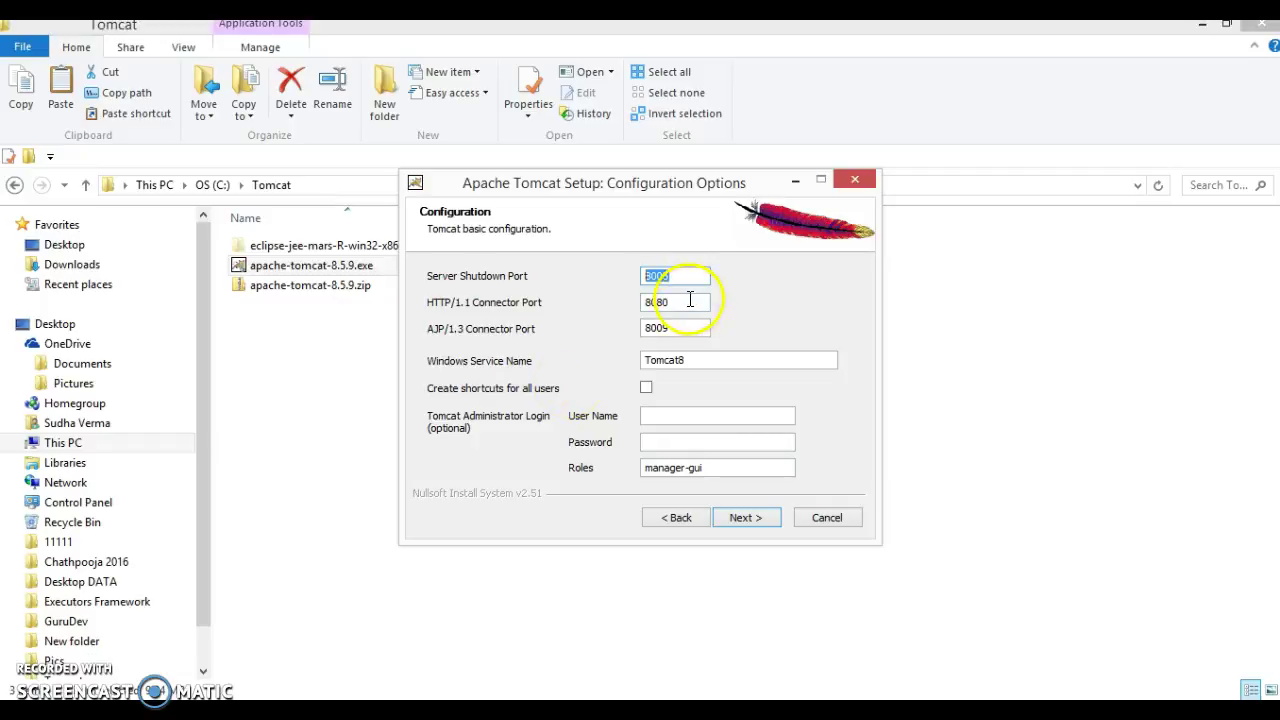
key(Tab)
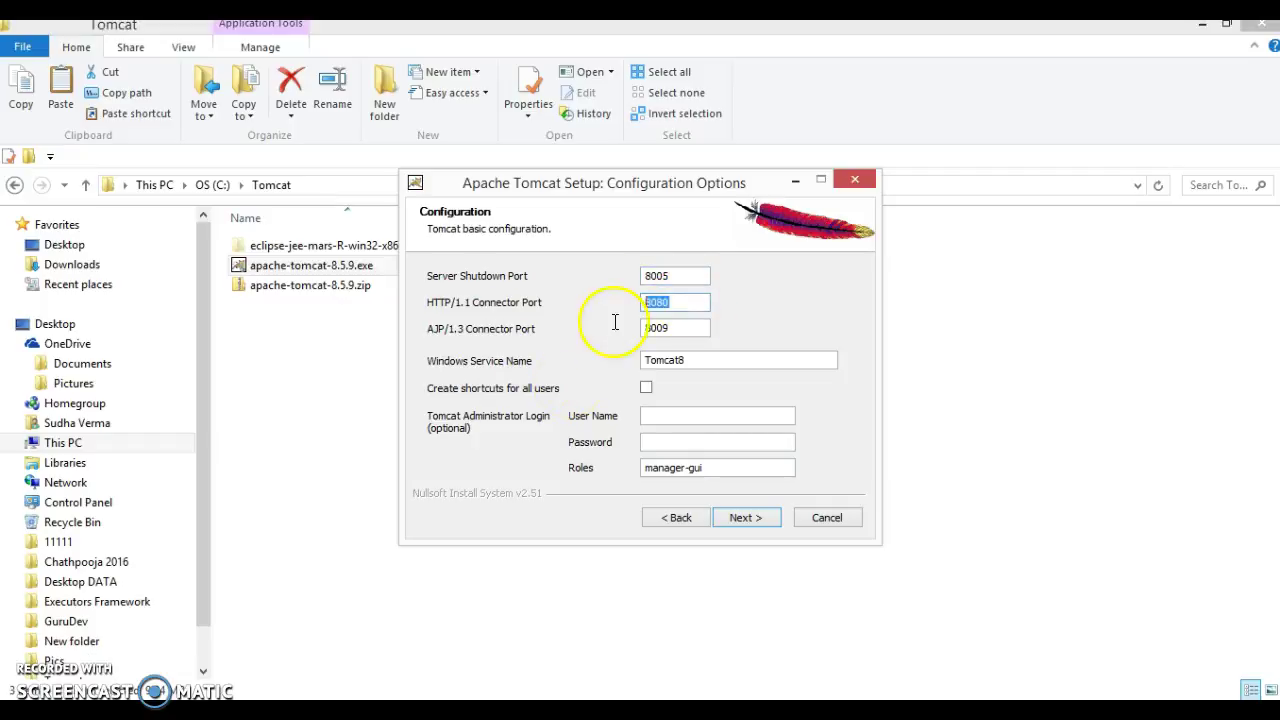
double_click(680, 303)
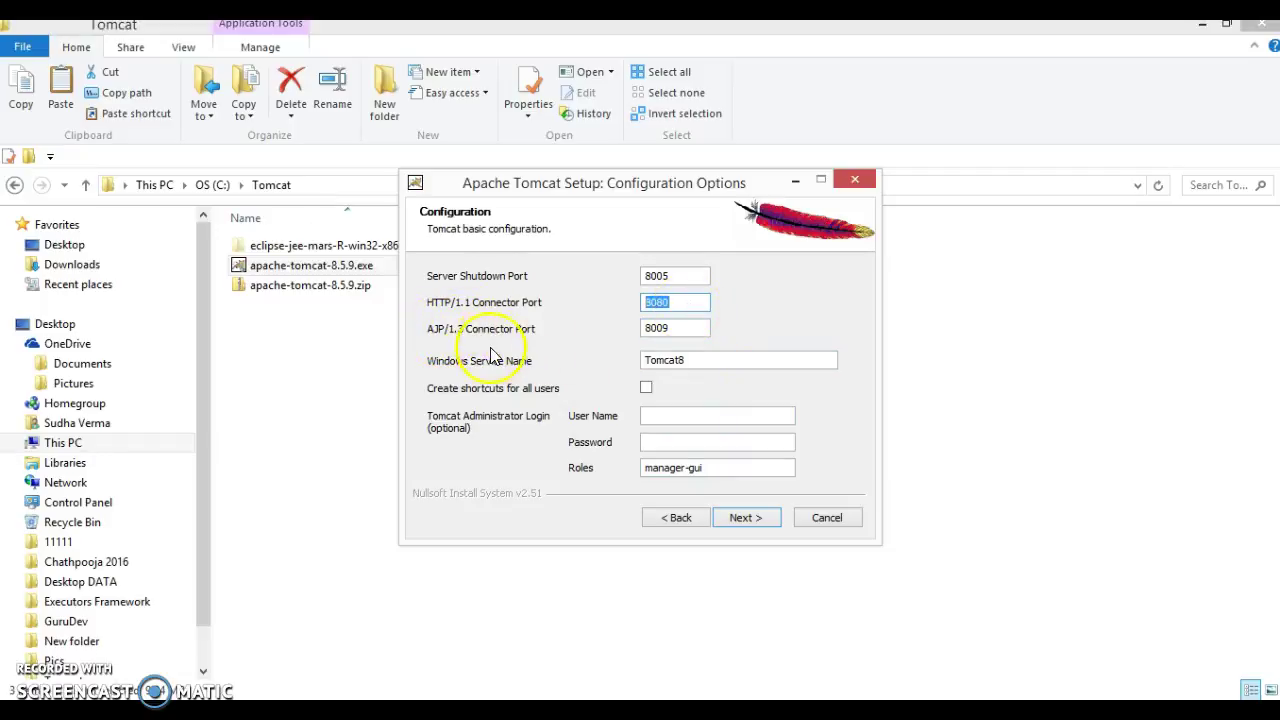
double_click(640, 328)
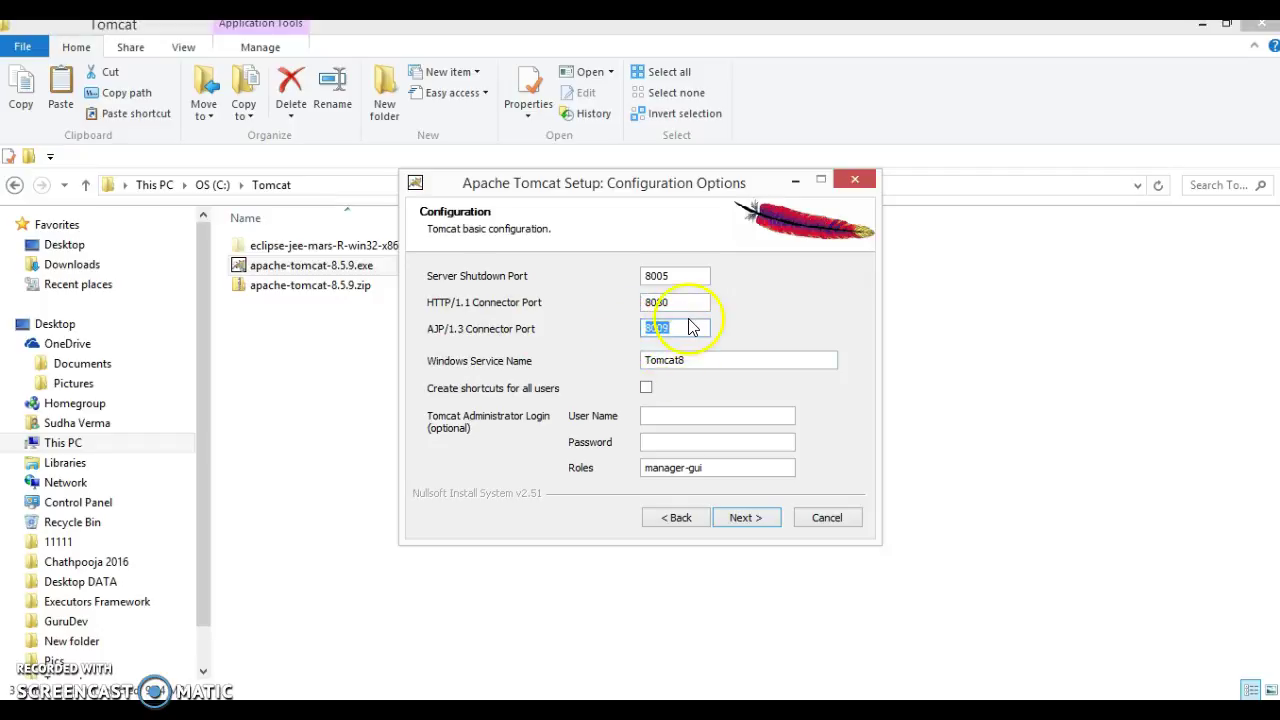
click(725, 354)
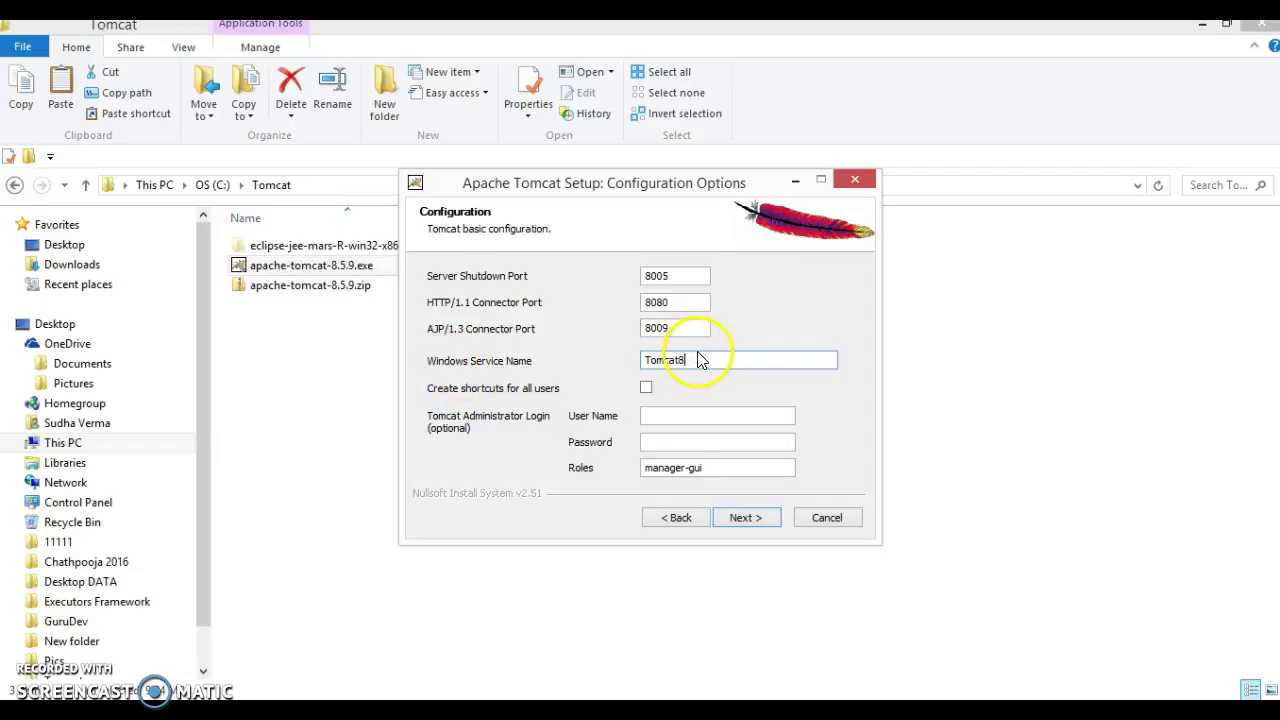
drag(722, 360, 633, 370)
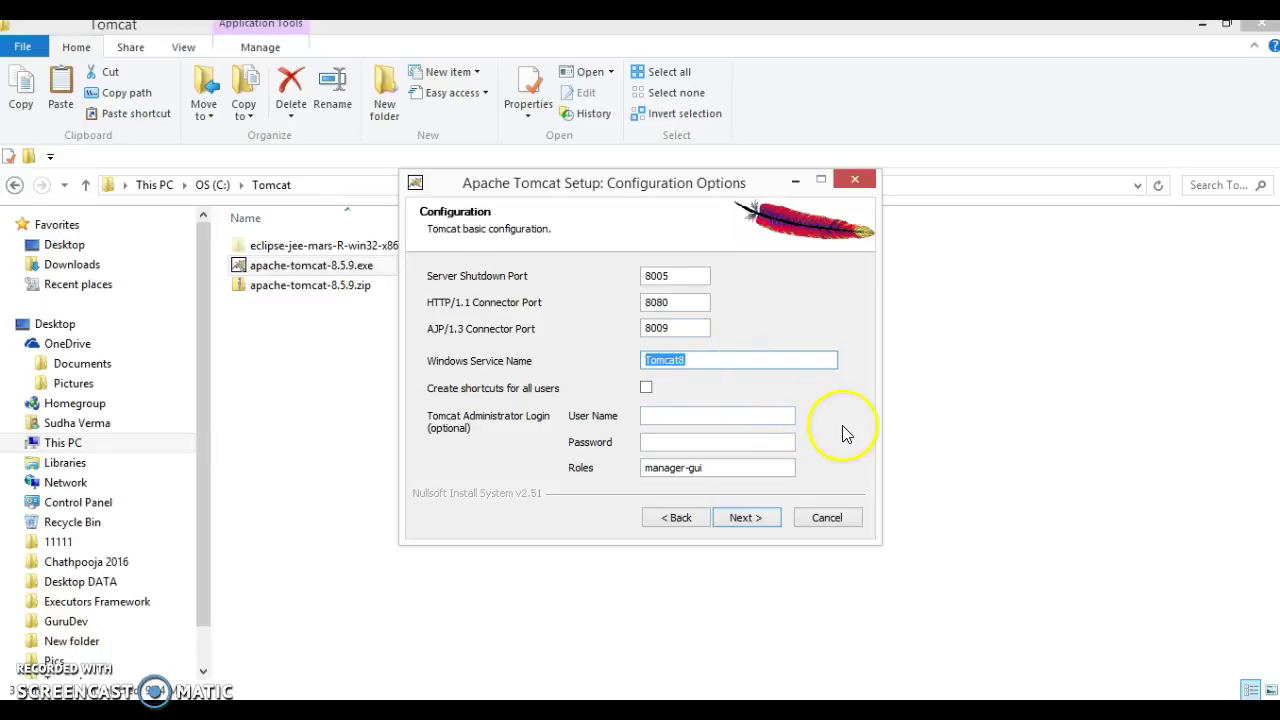
click(652, 415)
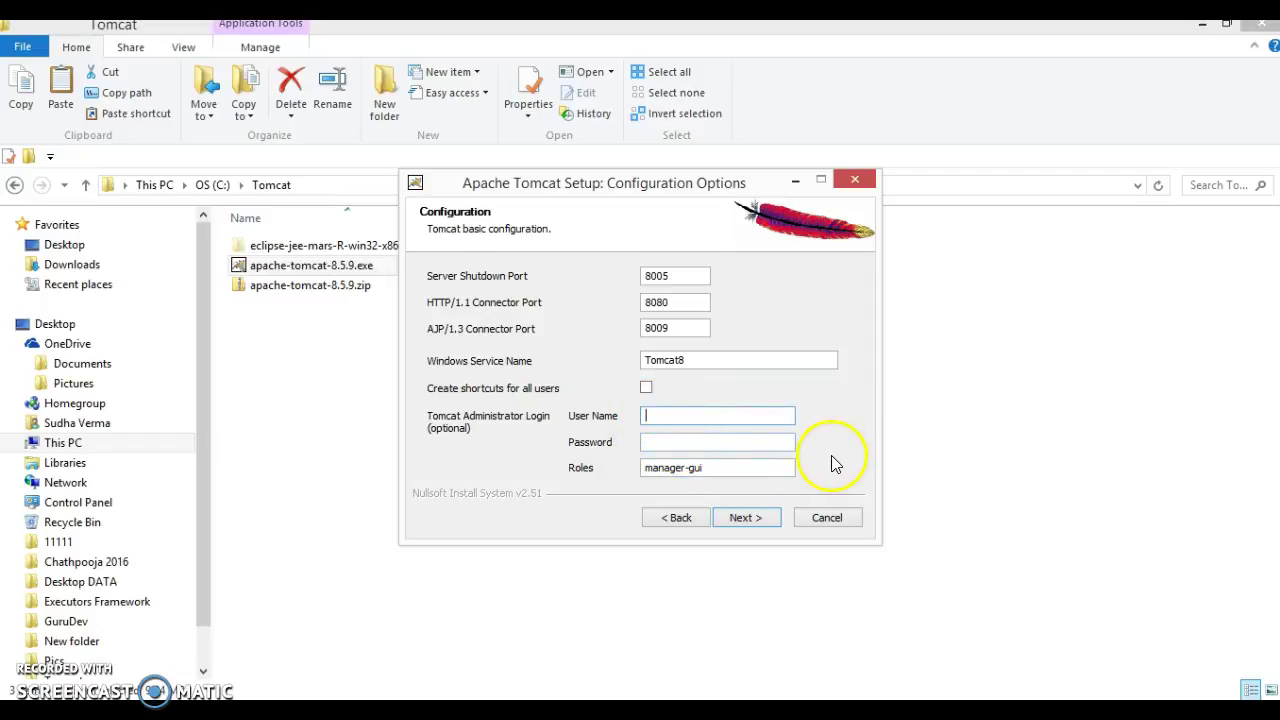
click(722, 464)
double_click(722, 464)
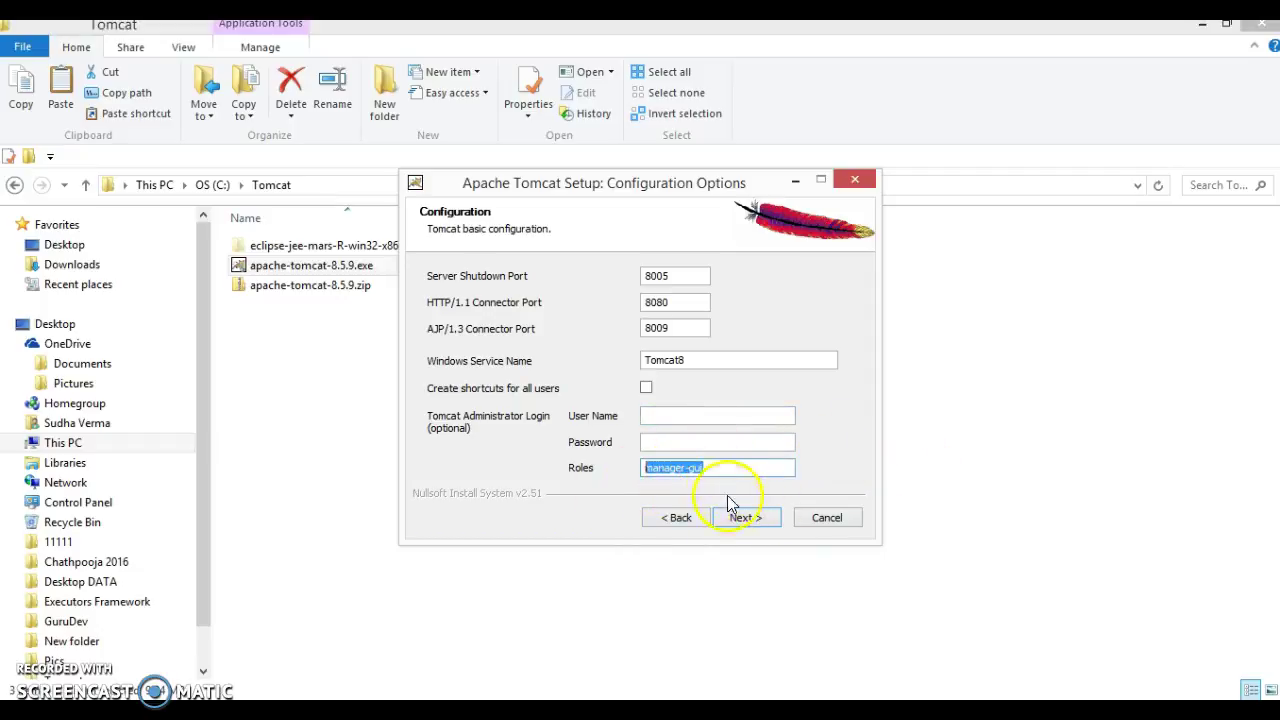
Accept the default Tomcat configuration and check the proposed Java path C:\Program Files\Java\jre1.8.0_65 by opening that folder and closing it again.
click(730, 465)
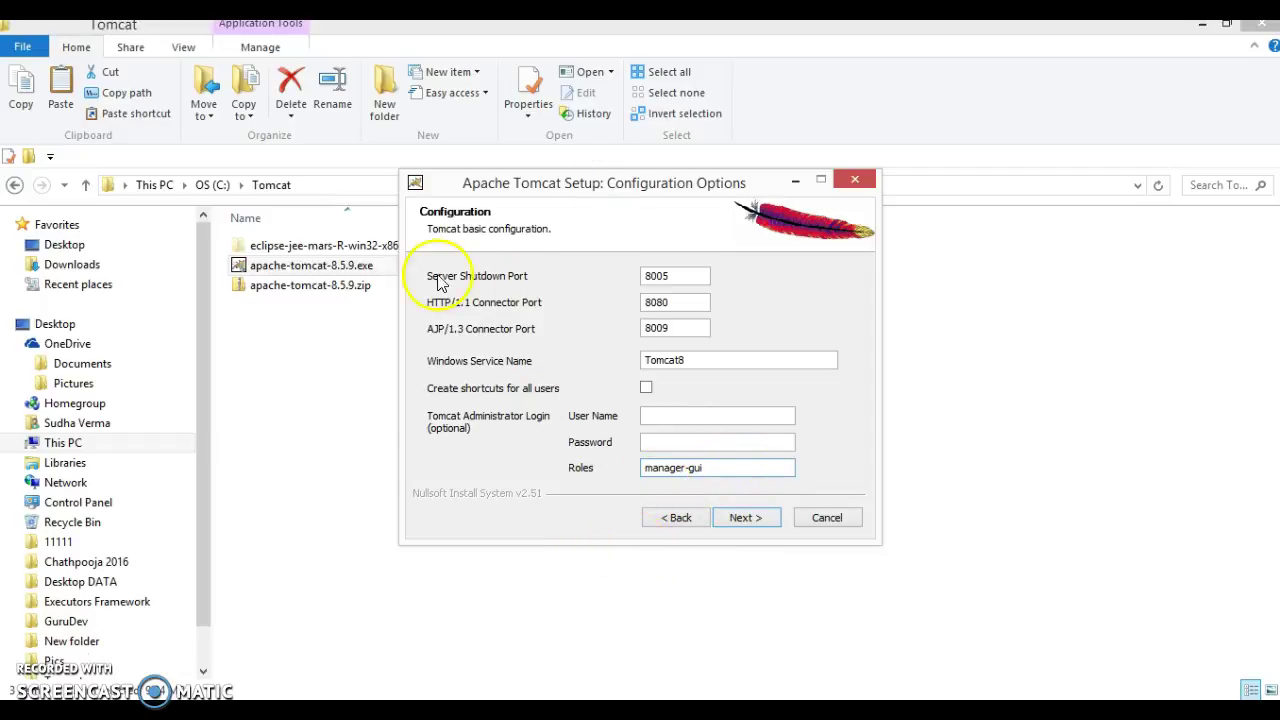
click(745, 518)
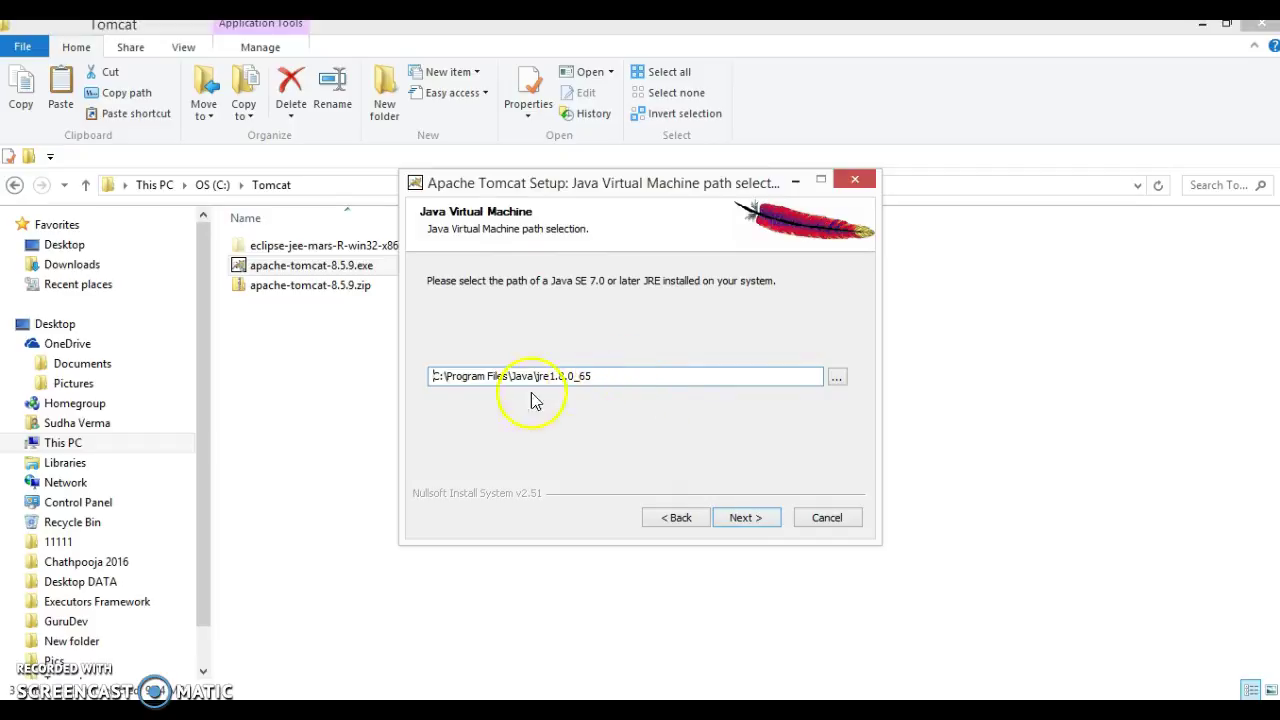
click(615, 374)
drag(615, 374, 434, 383)
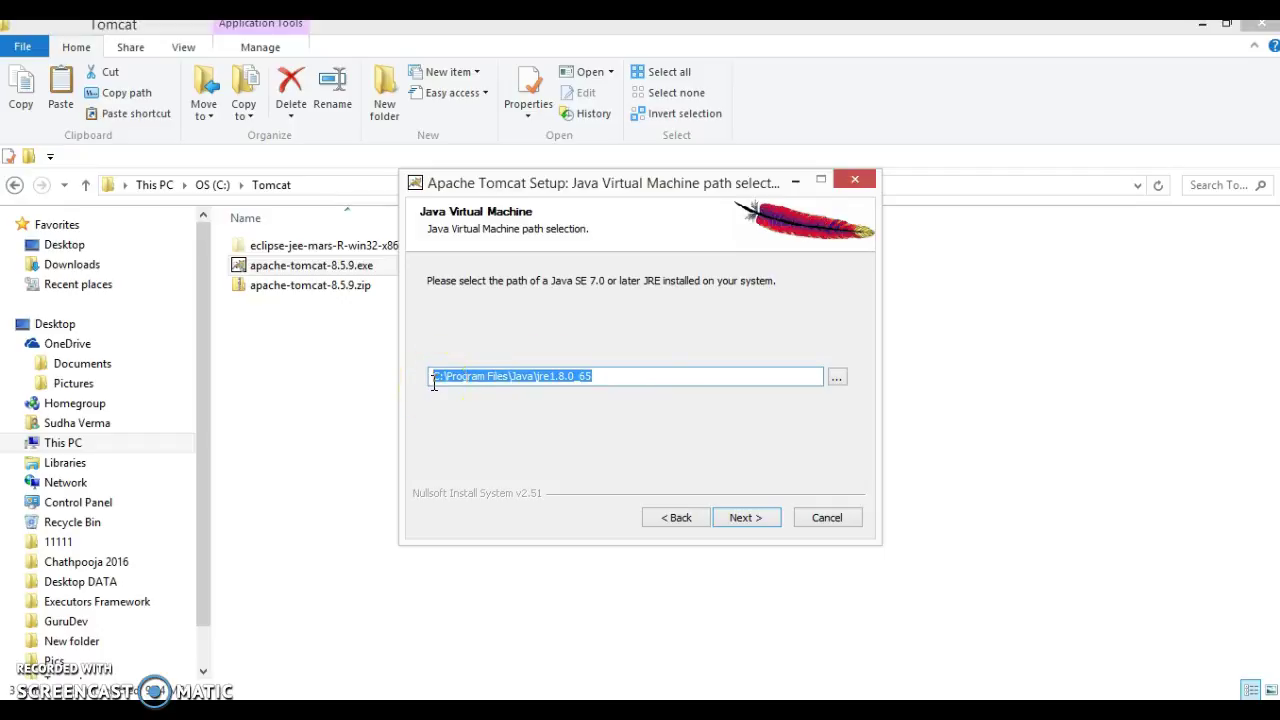
key(ctrl+c)
key(super+r)
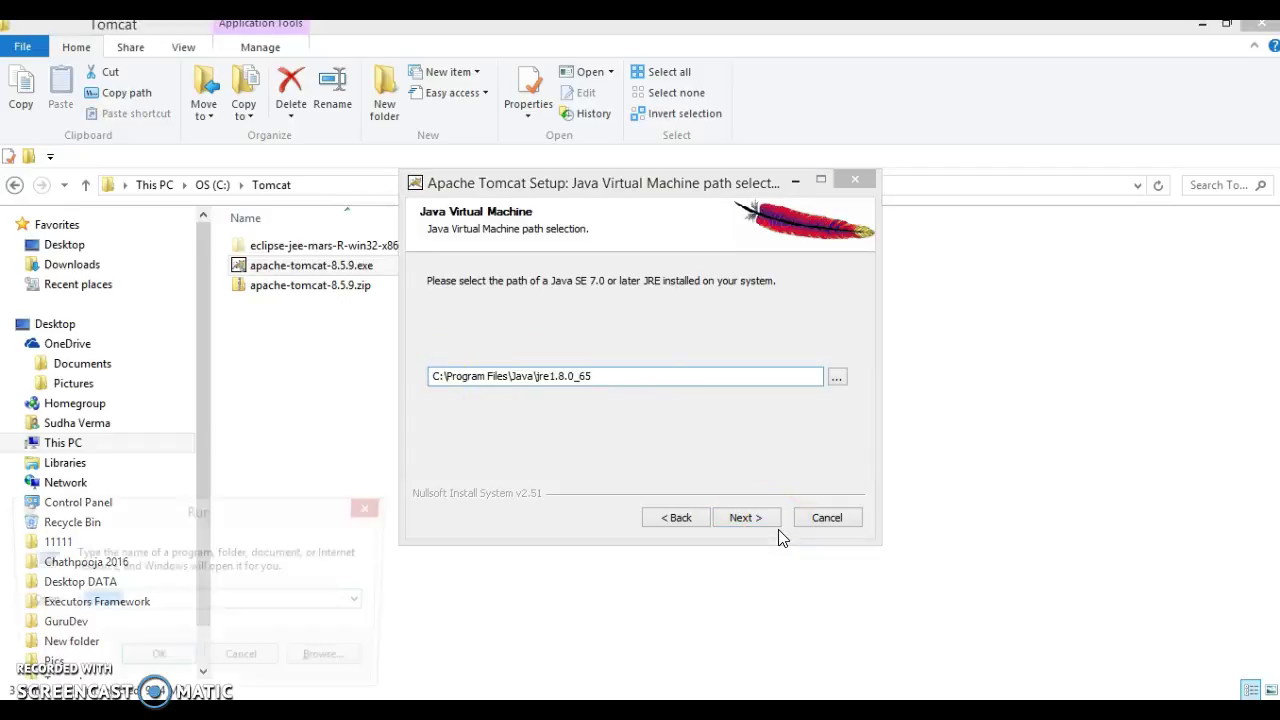
key(ctrl+v)
key(Return)
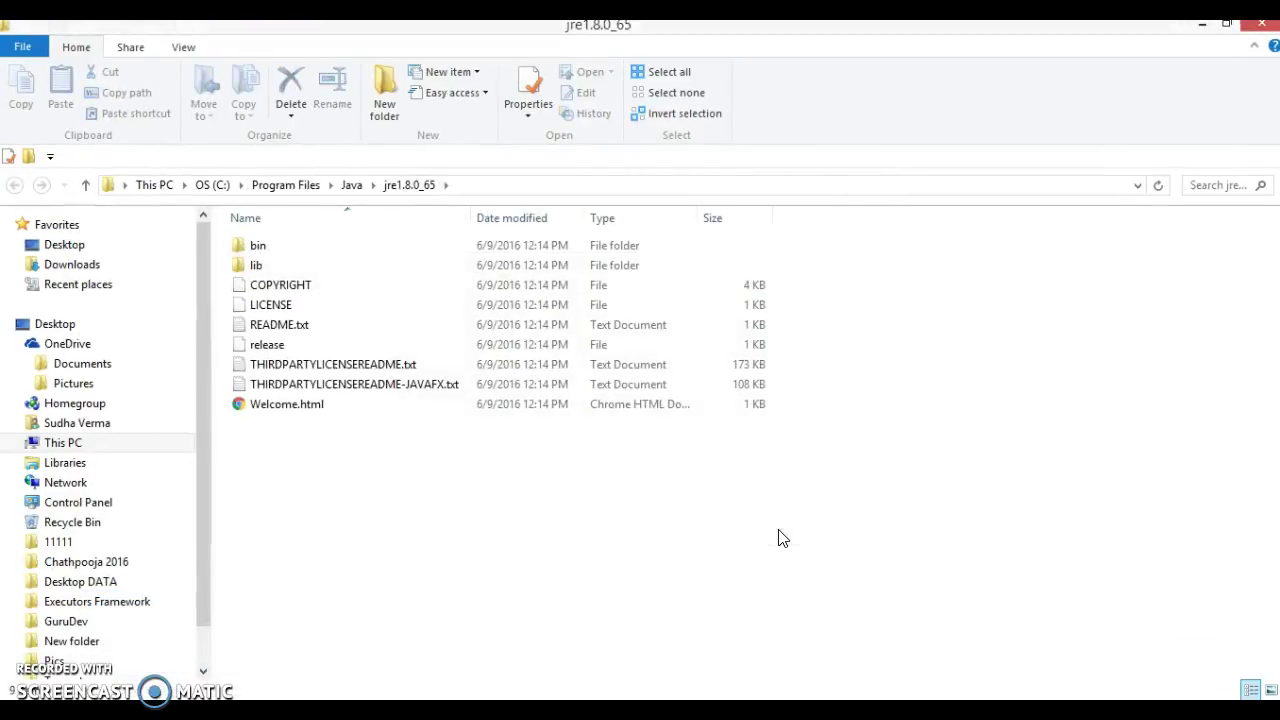
click(1262, 31)
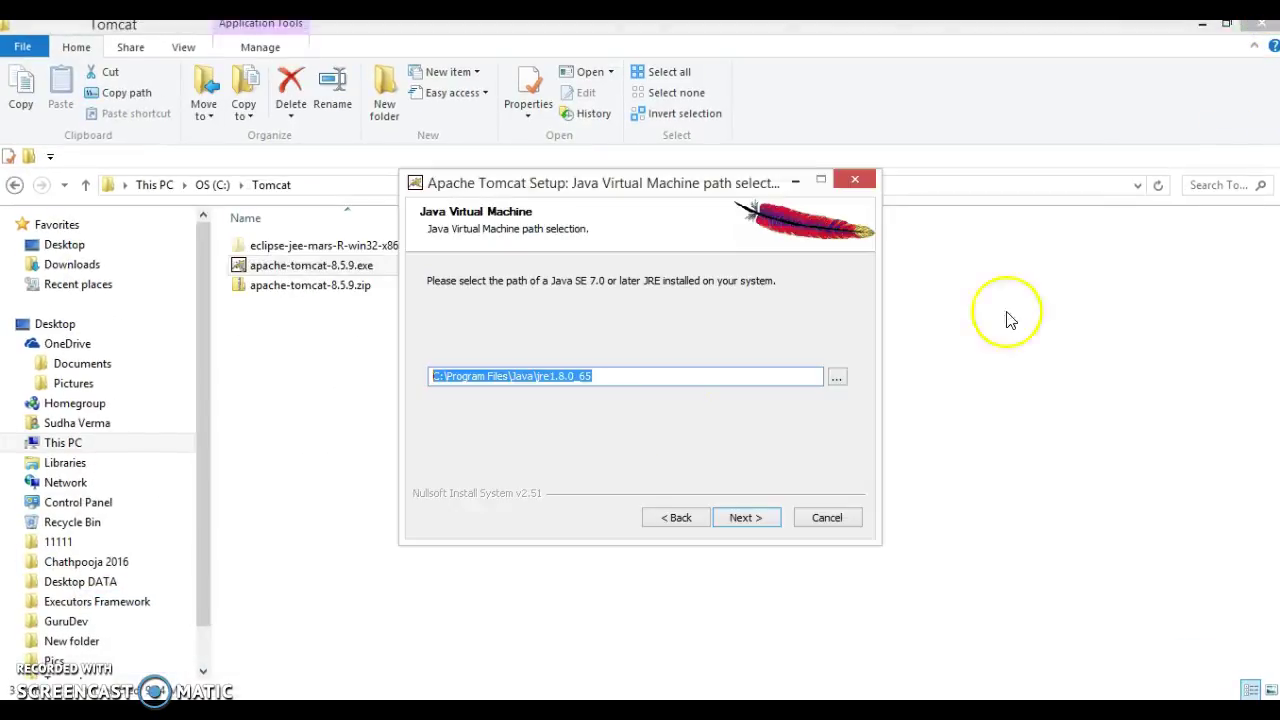
Accept the Java path, install Tomcat into C:\Program Files\Apache Software Foundation\Tomcat 8.5, and finish setup with Run Apache Tomcat and Show Readme enabled.
click(750, 518)
click(724, 406)
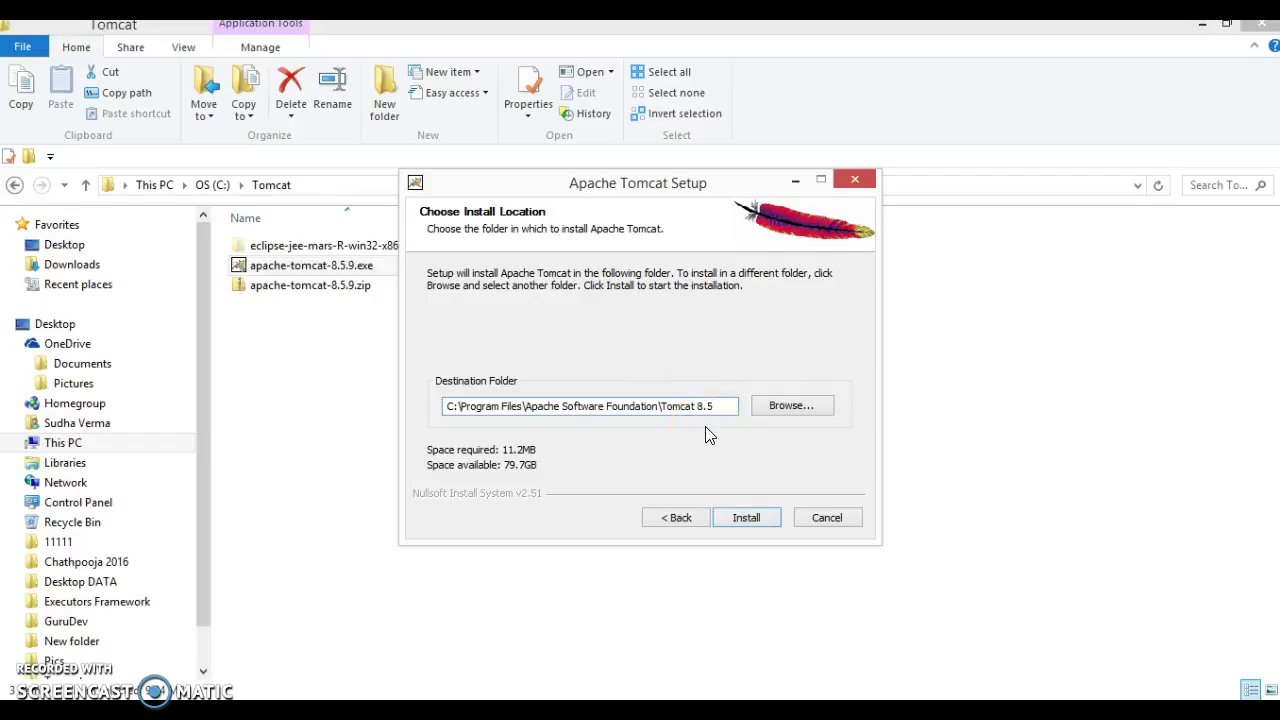
click(744, 522)
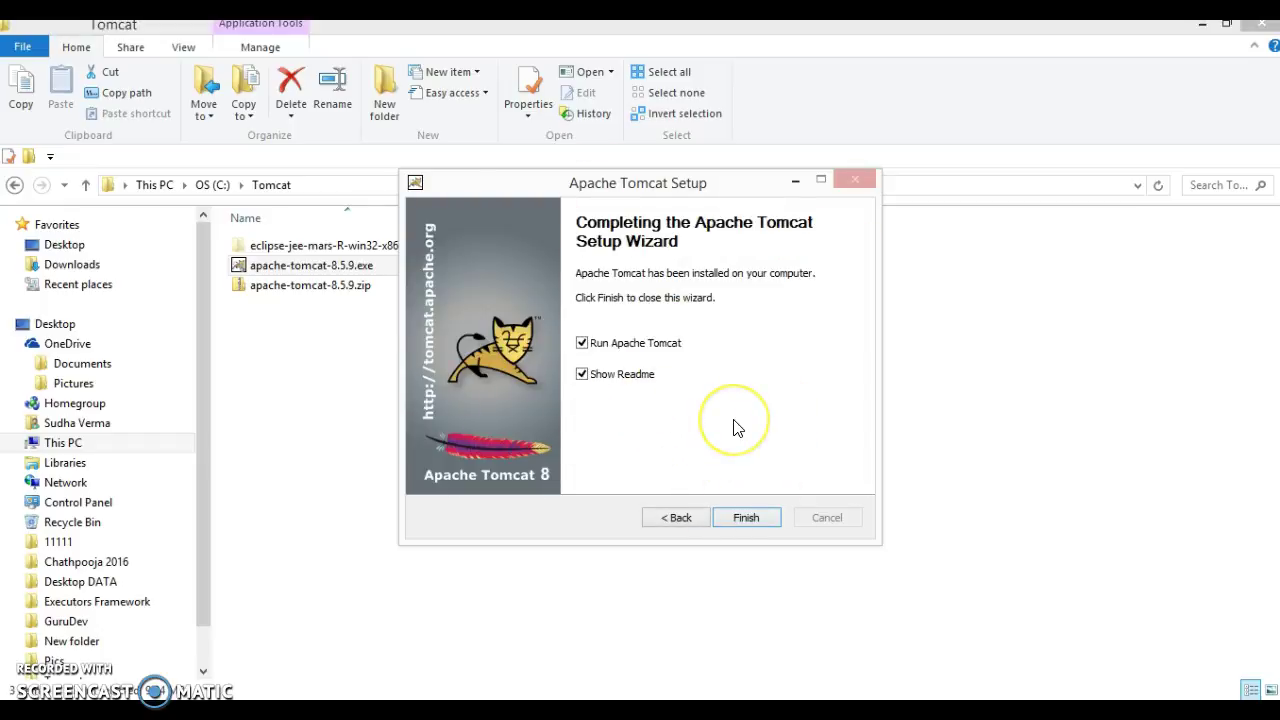
click(758, 522)
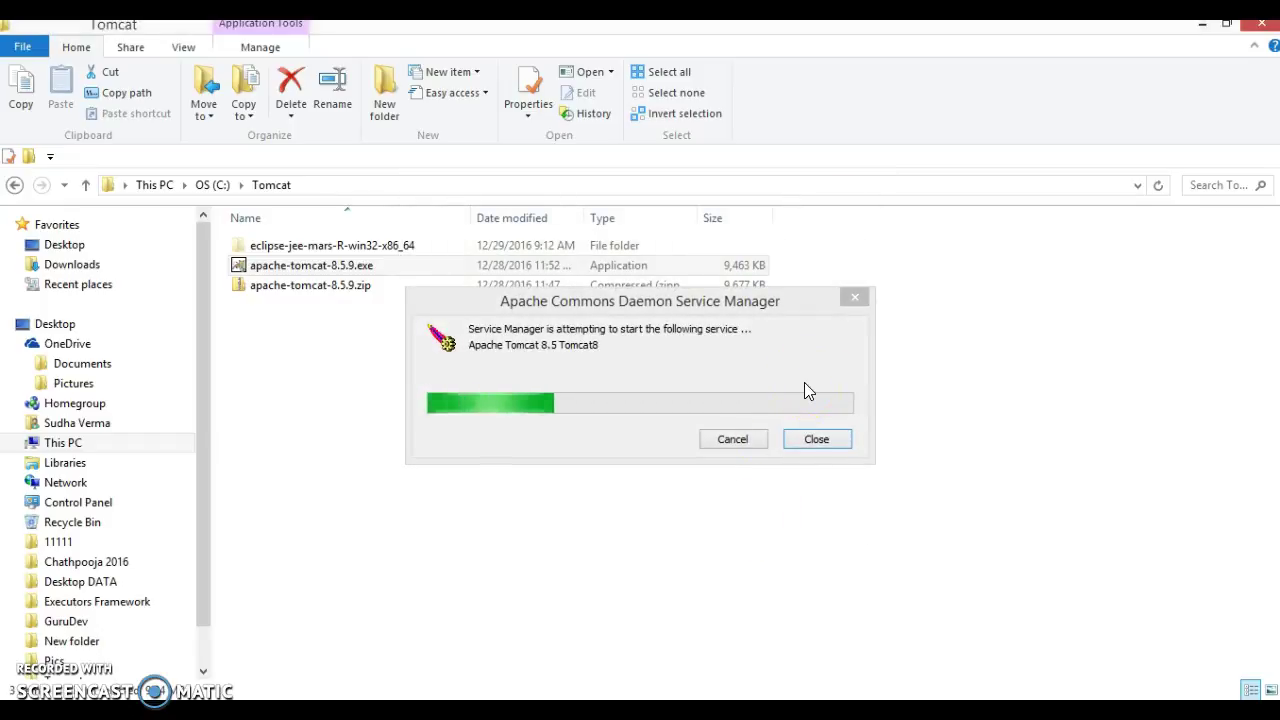
Close the Tomcat folder window, the RELEASE-NOTES.txt file and the browser with the Tomcat download page.
click(557, 386)
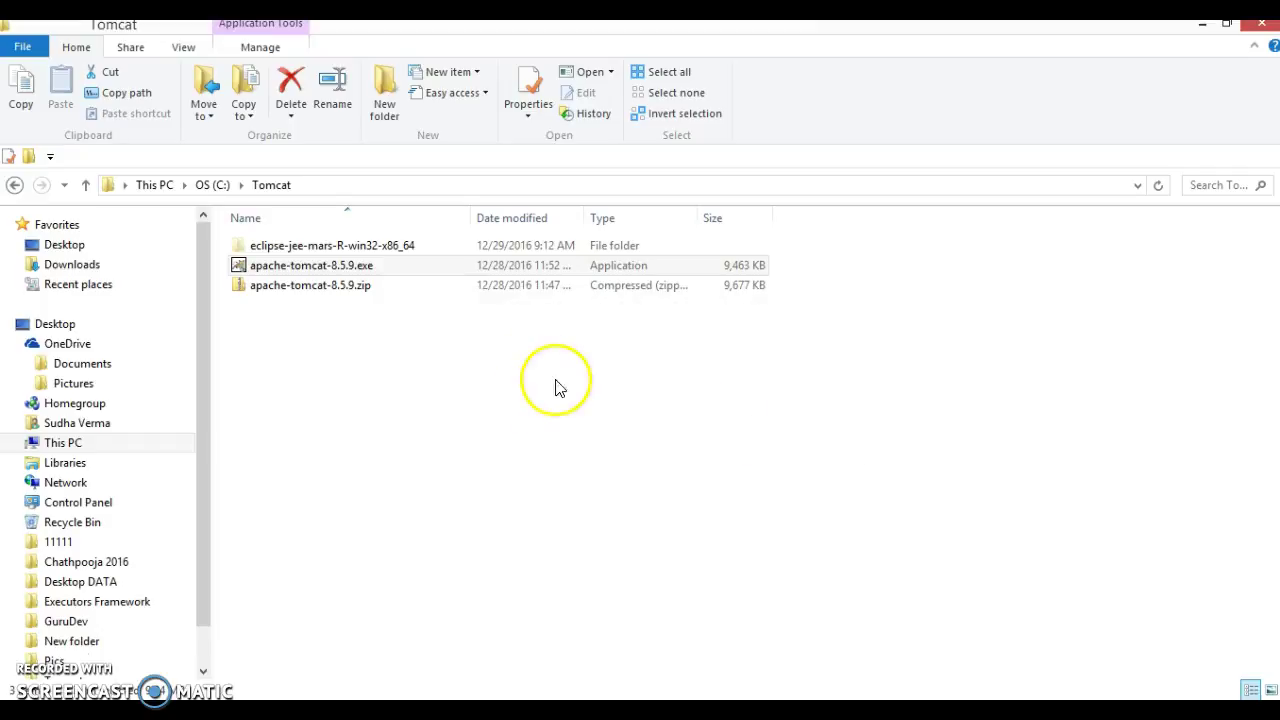
click(1262, 28)
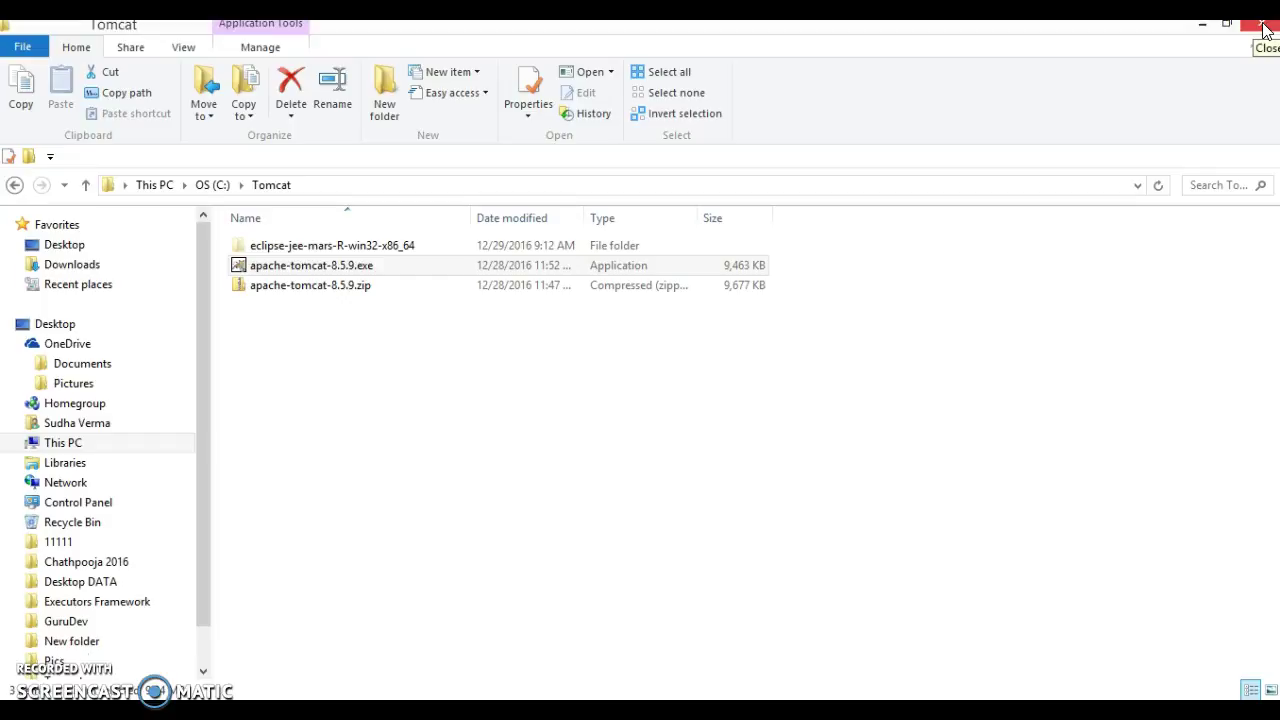
click(1262, 28)
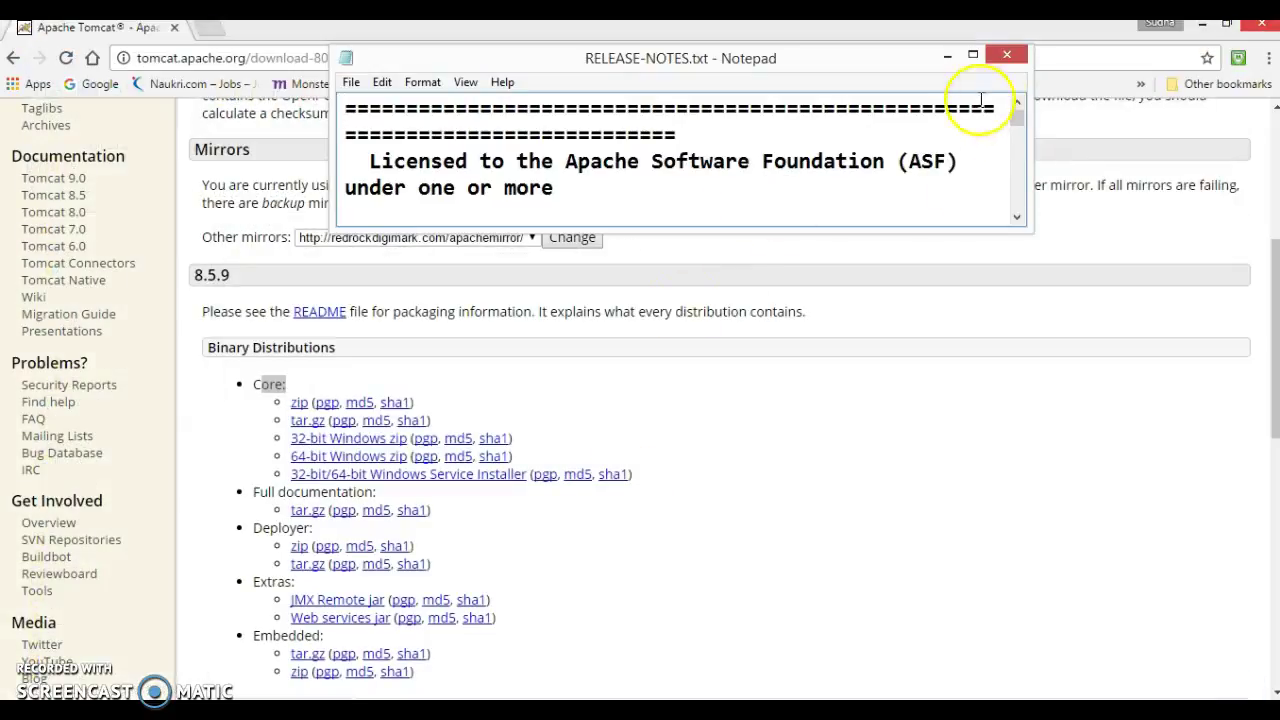
click(1008, 54)
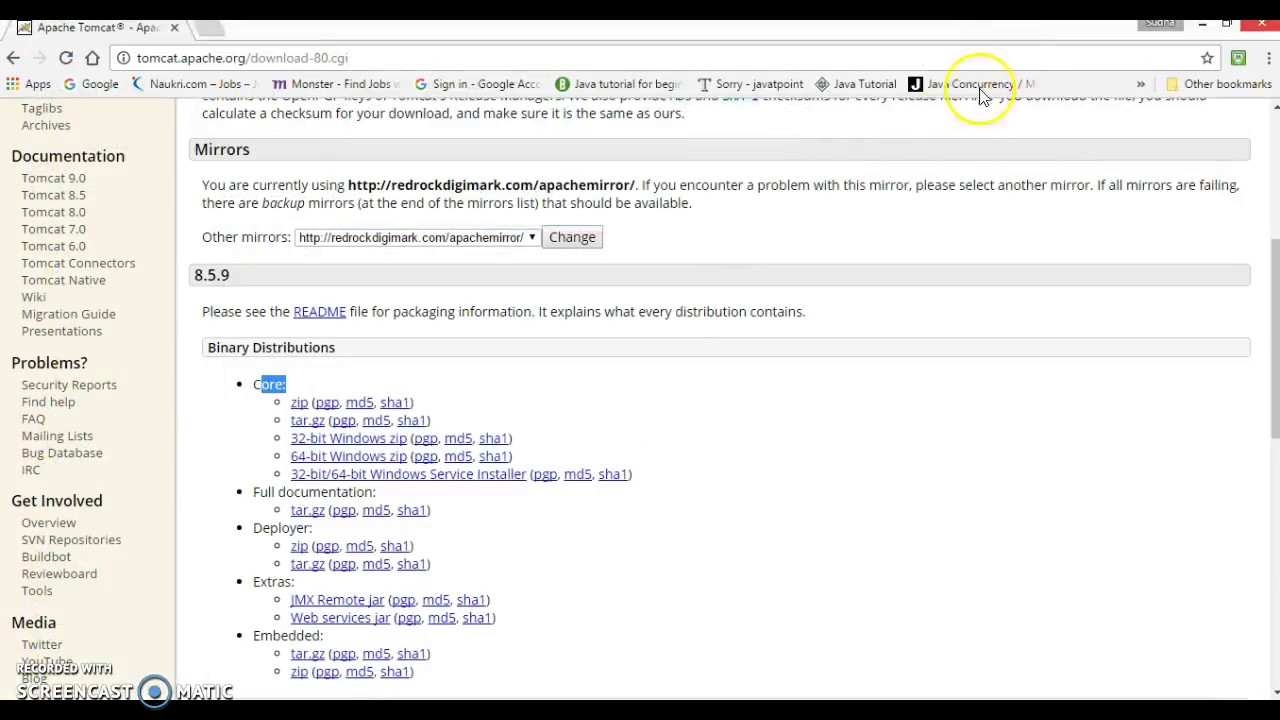
click(1263, 28)
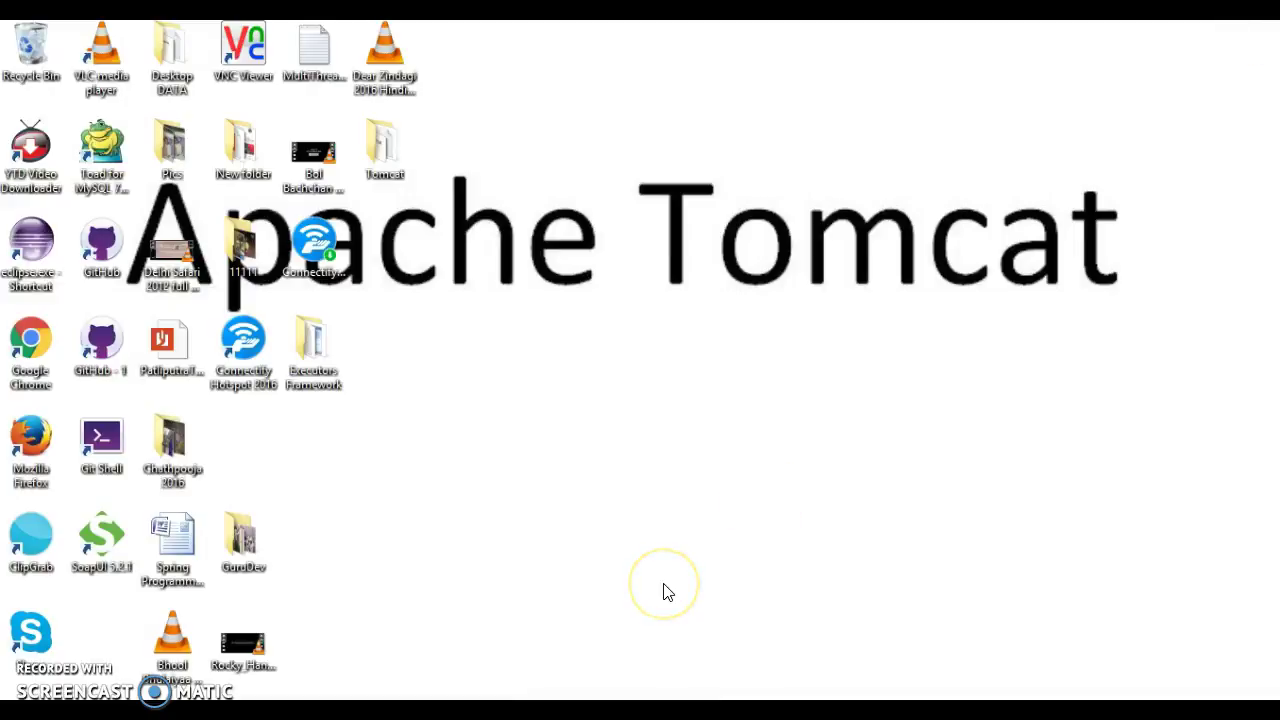
Browse in File Explorer to the installed Tomcat's bin folder, C:\Program Files\Apache Software Foundation\Tomcat 8.5\bin.
key(super+e)
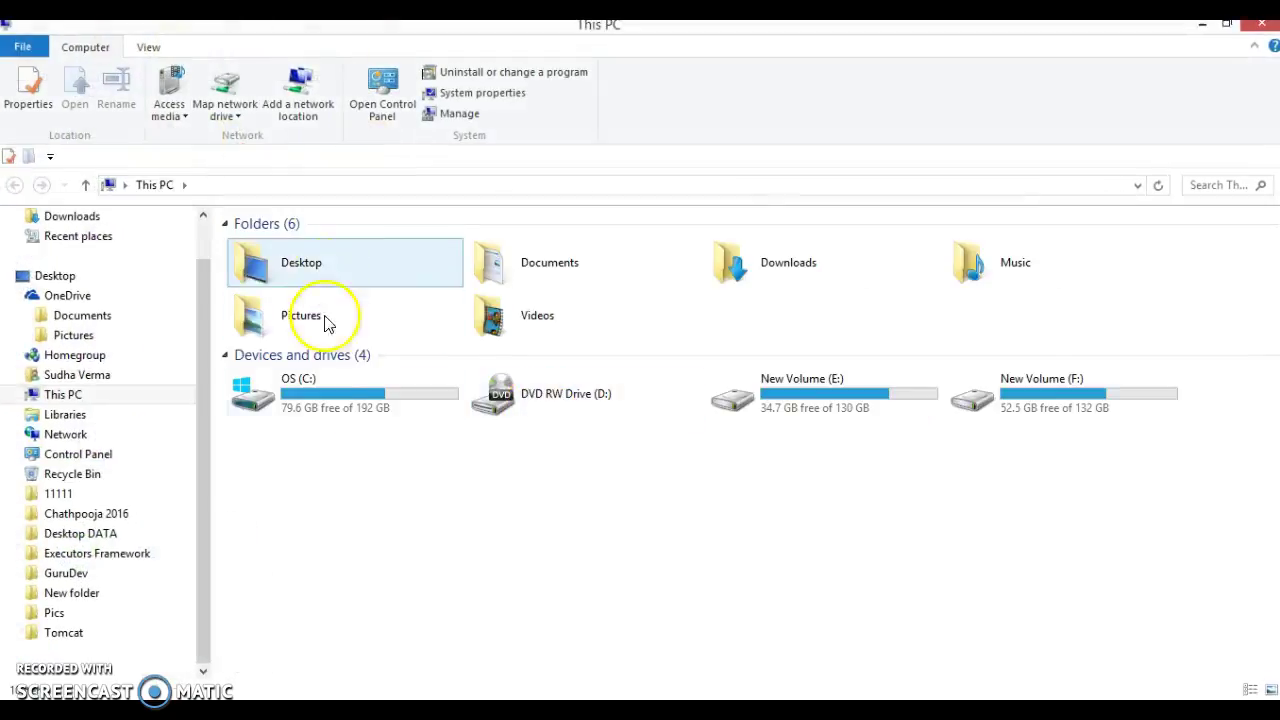
double_click(343, 405)
scroll(330, 450, down, 2)
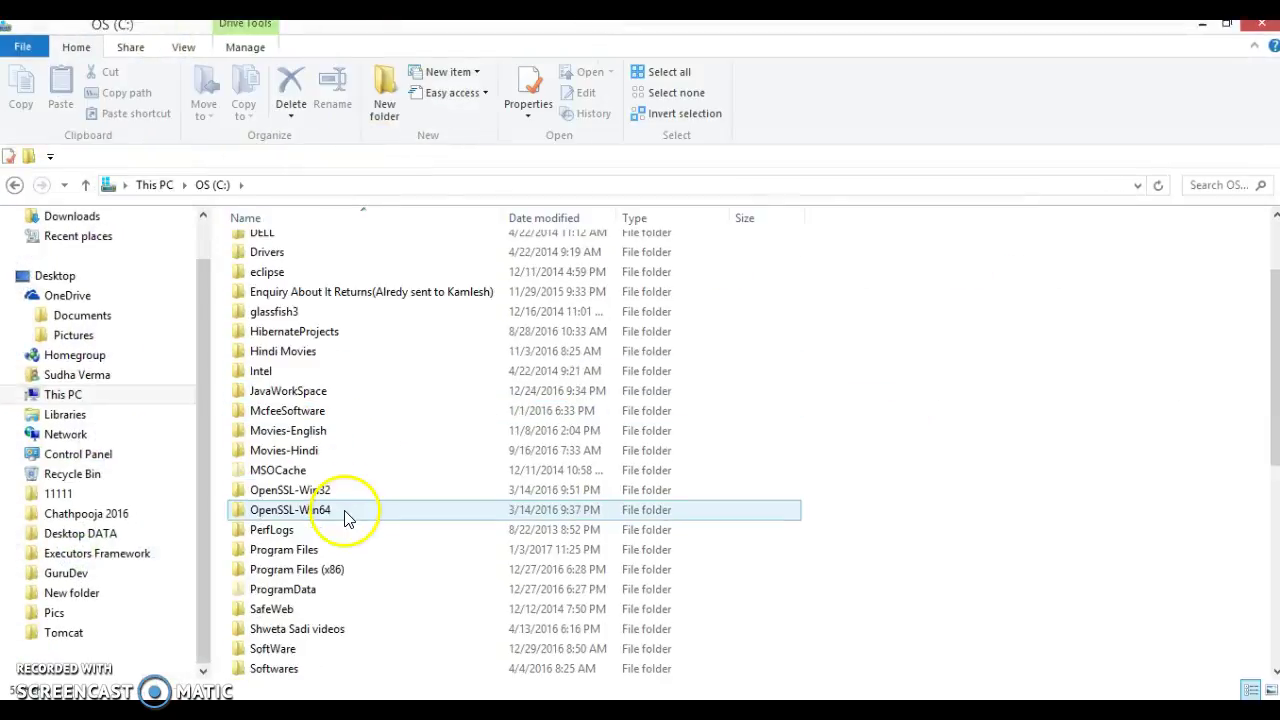
scroll(345, 517, down, 1)
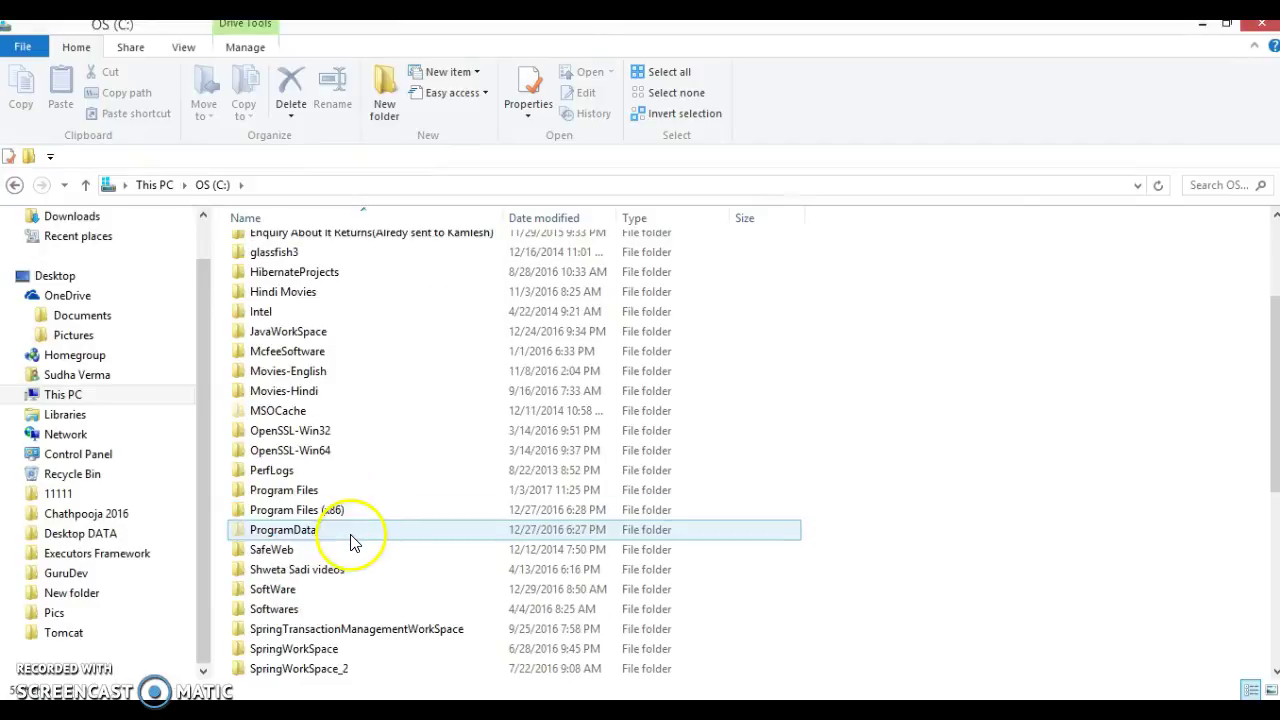
double_click(305, 493)
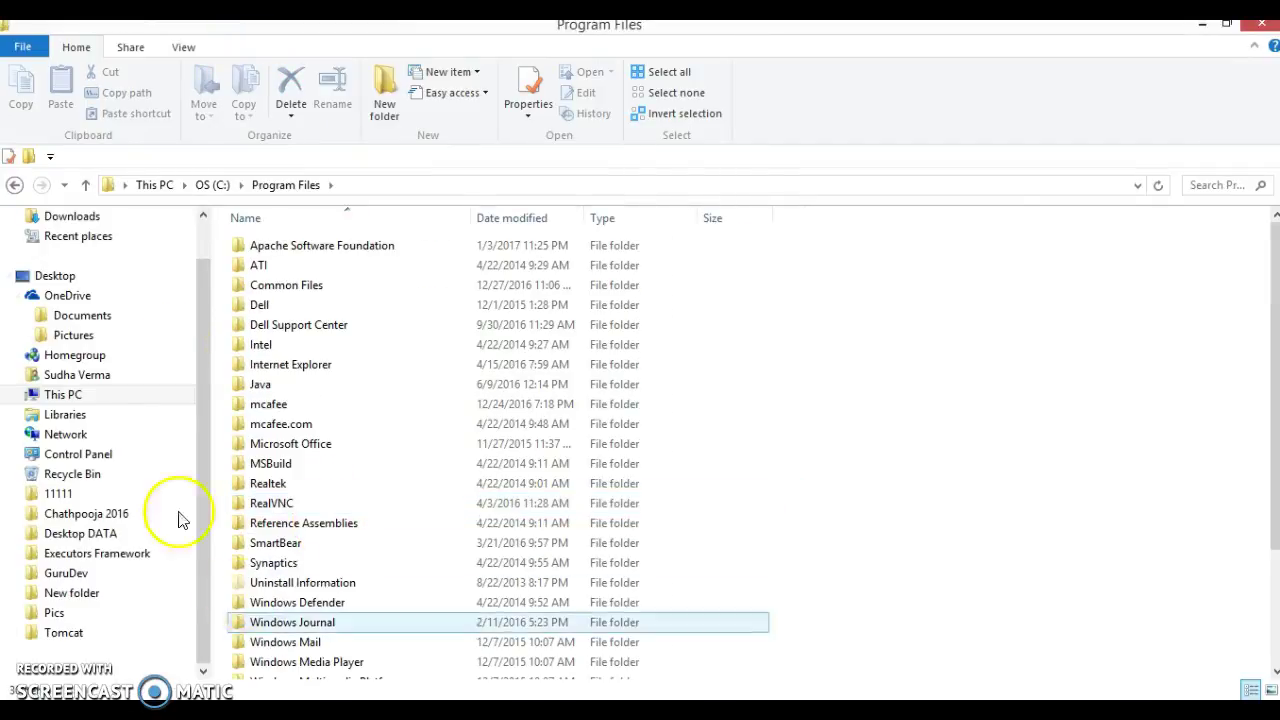
click(328, 255)
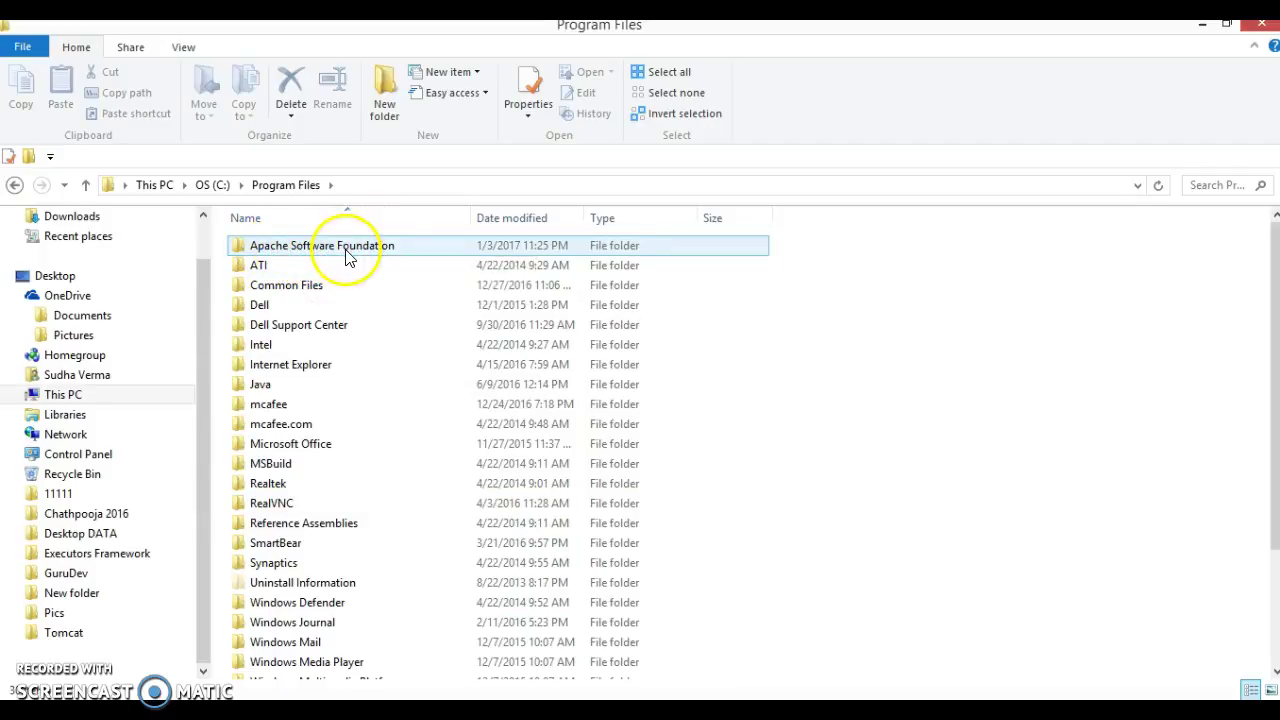
double_click(290, 256)
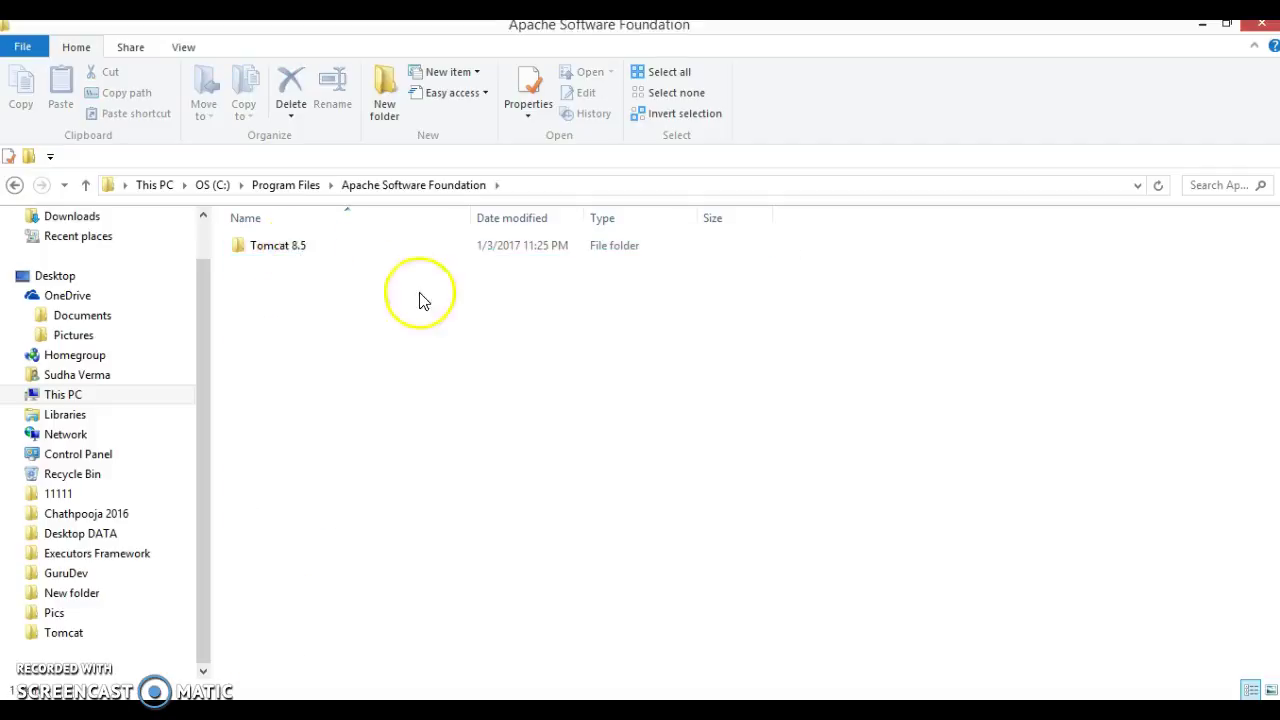
double_click(287, 256)
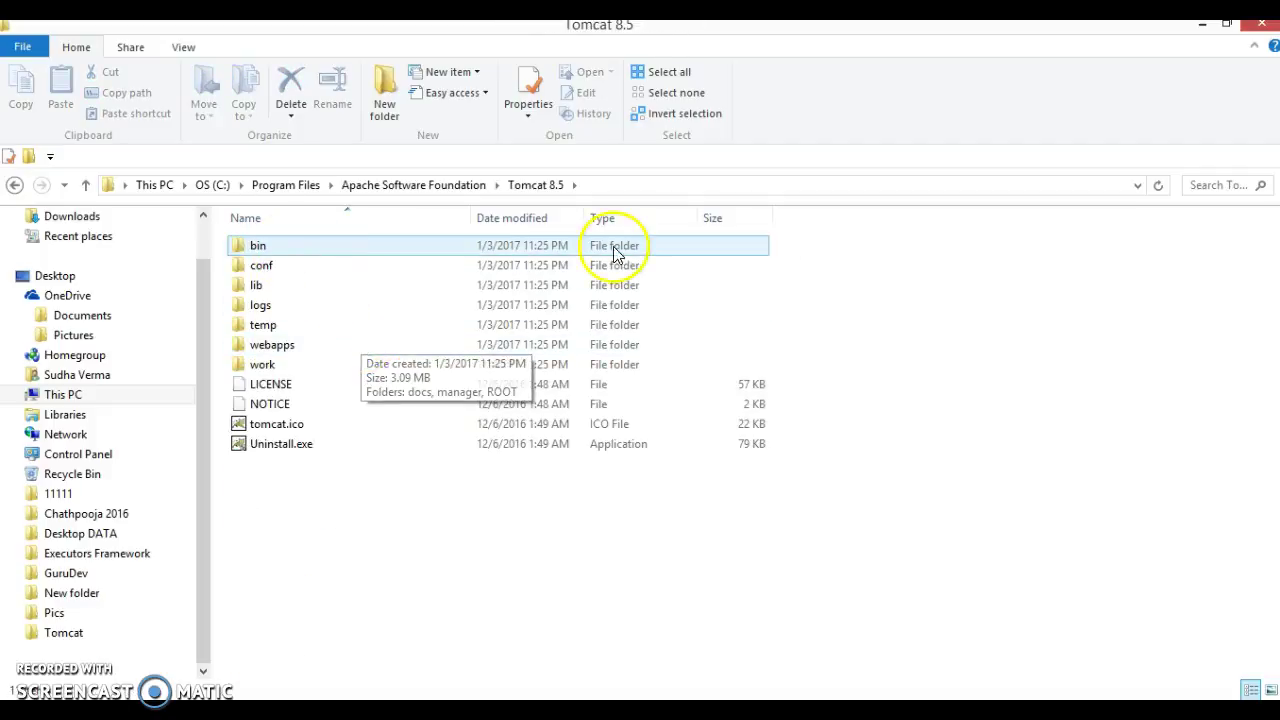
double_click(300, 252)
Open a command prompt in the Tomcat bin folder with cmd and move its window clear of the folder's address path.
click(618, 186)
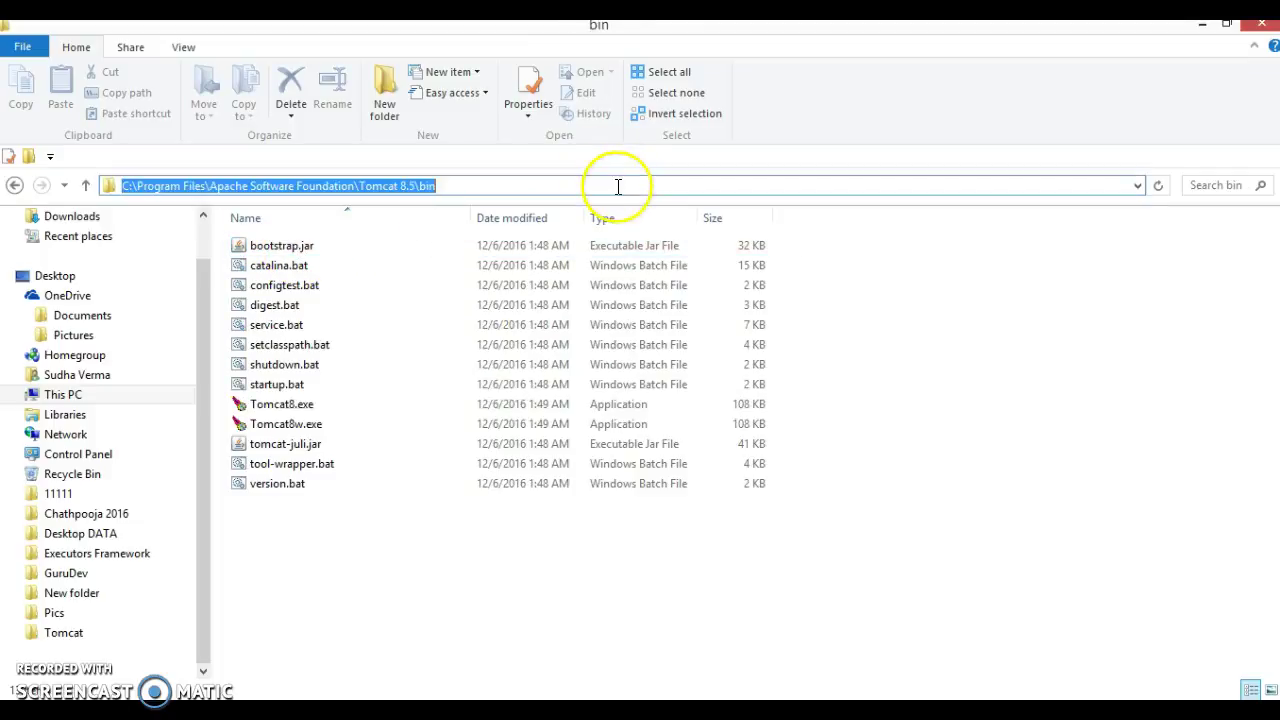
text(cmd)
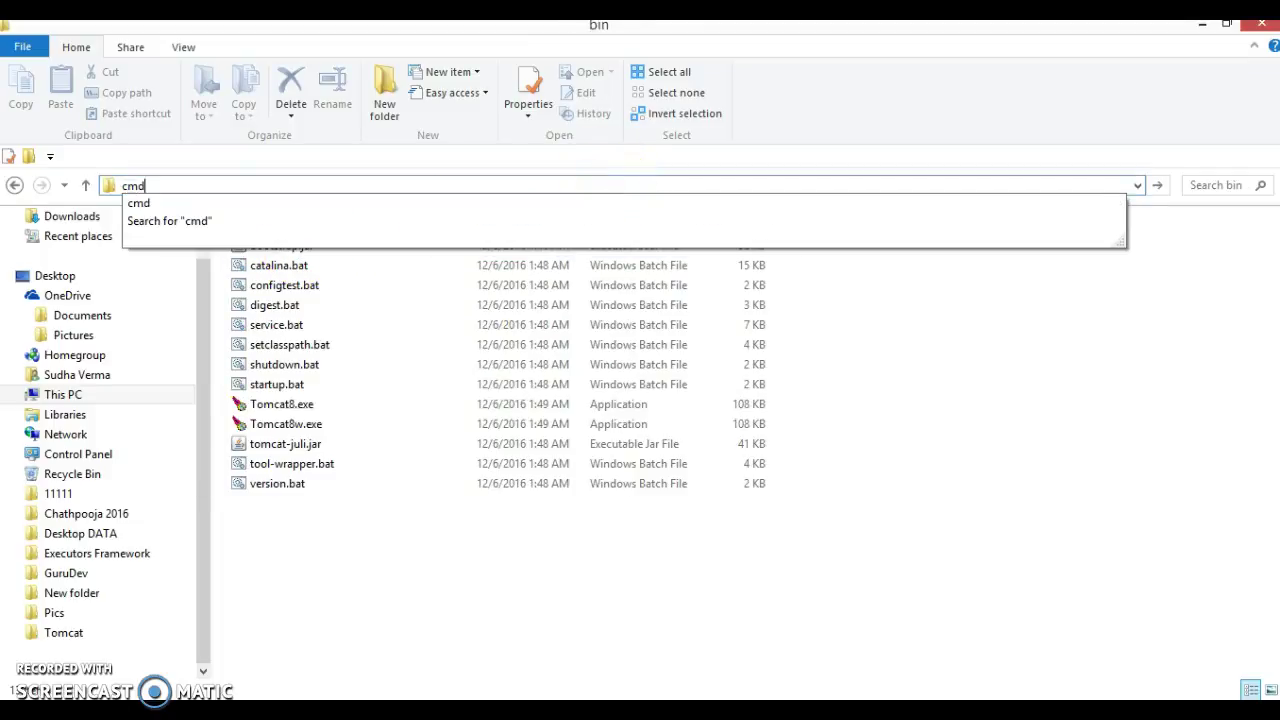
key(Return)
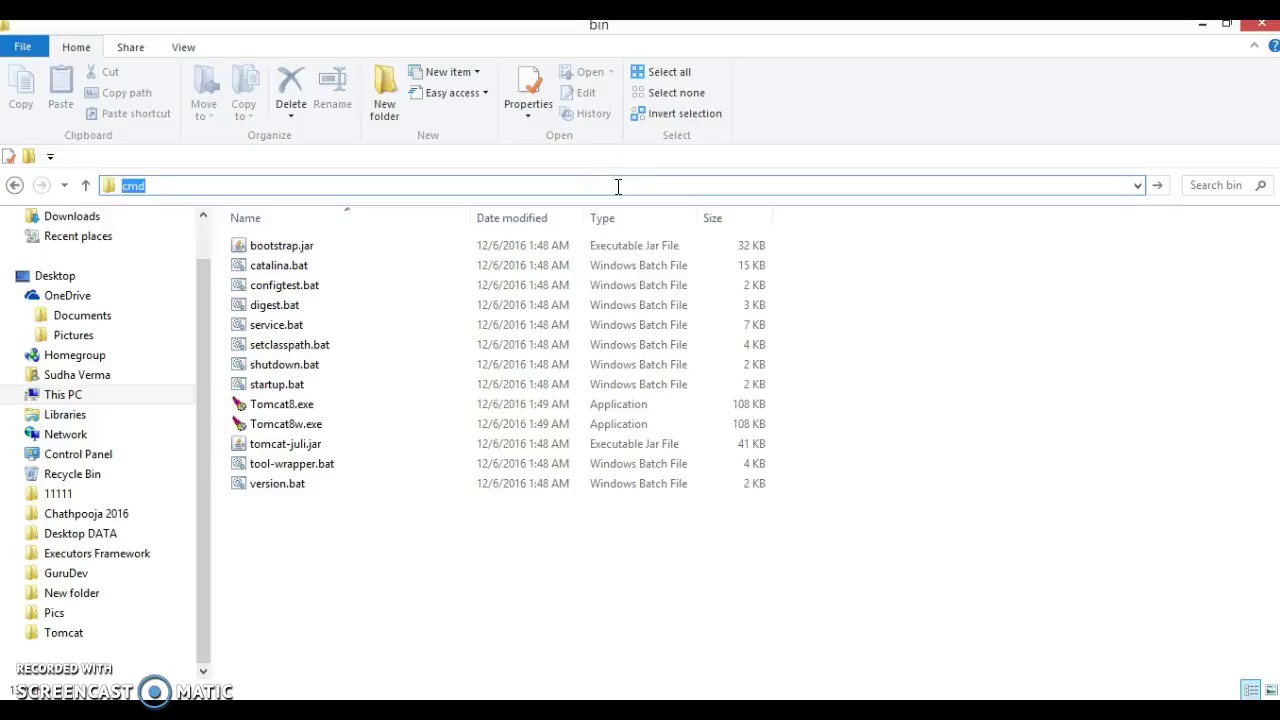
click(514, 57)
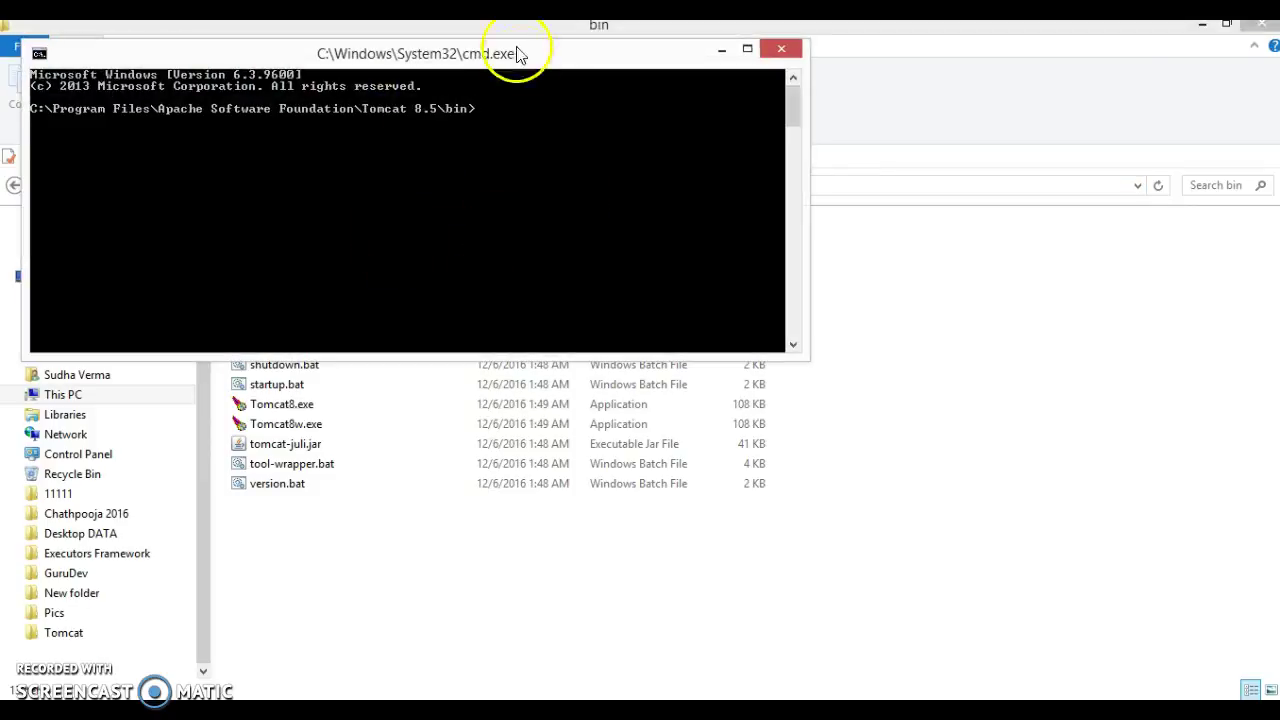
click(481, 90)
drag(483, 58, 718, 376)
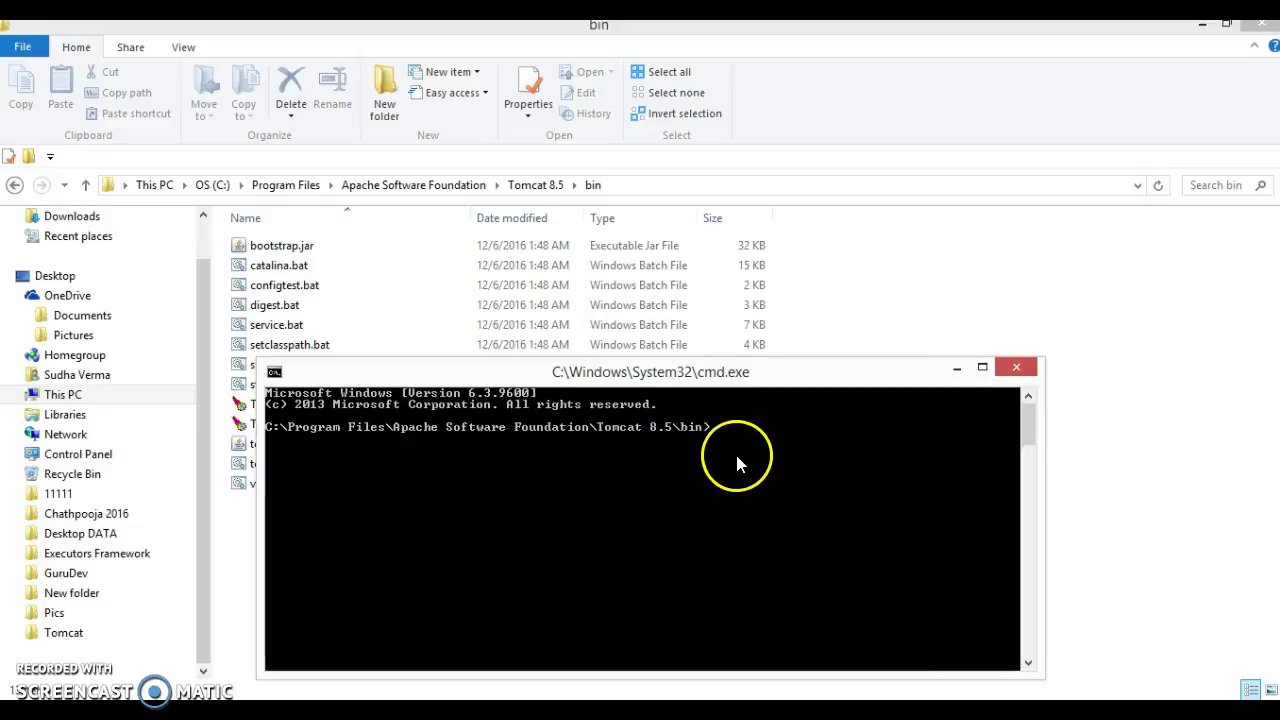
Try to start the Tomcat server by running startup.bat from the bin directory.
text(startup.bat)
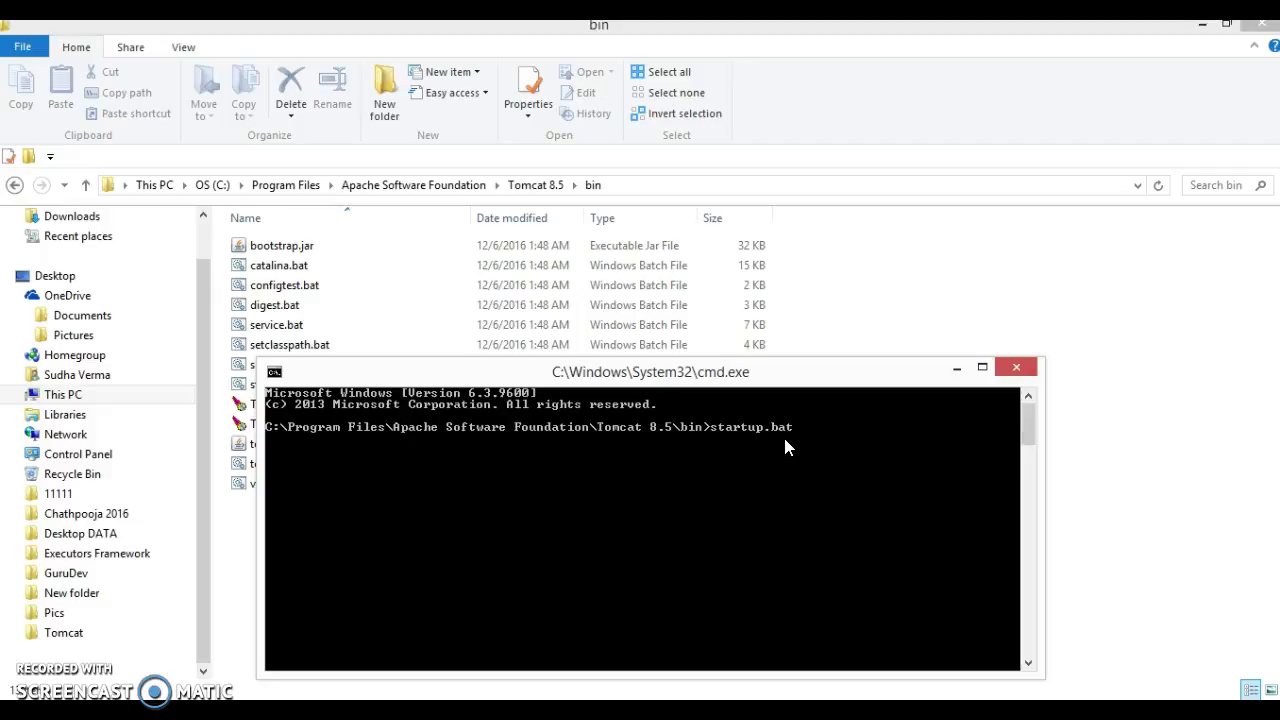
key(Return)
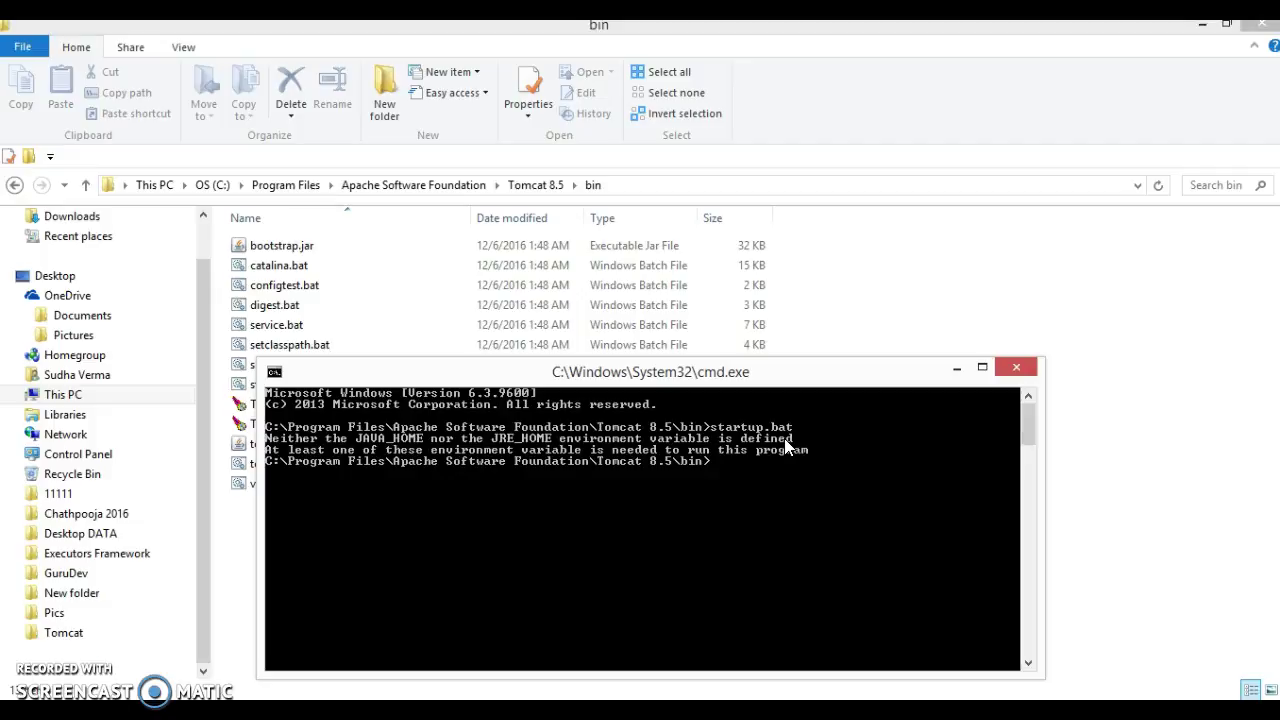
click(537, 574)
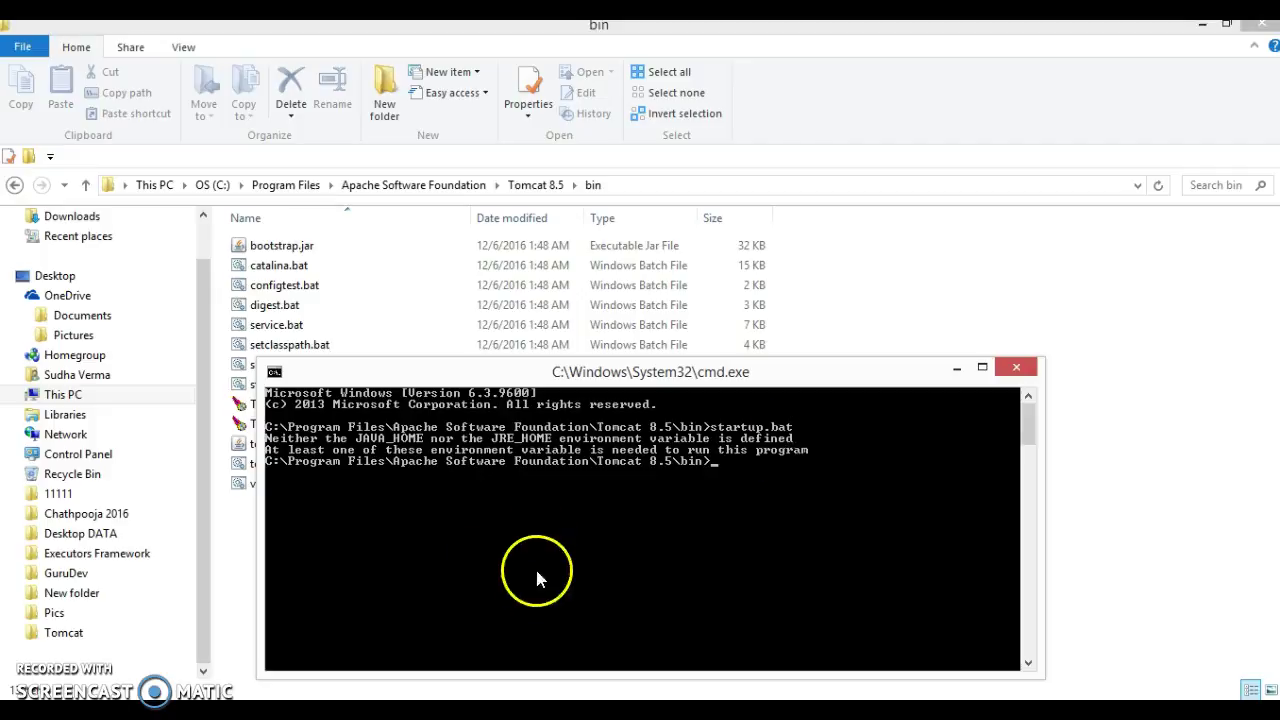
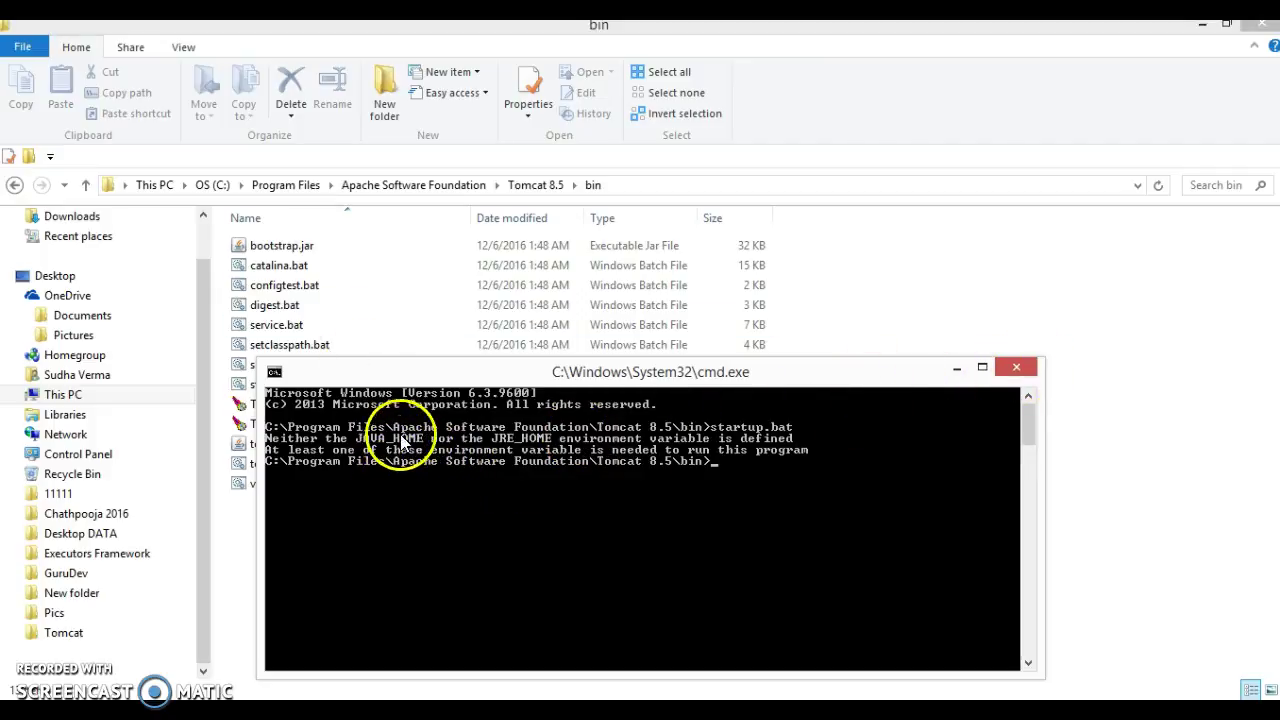
Browse from This PC to the JDK folder C:\Program Files\Java\jdk1.8.0_65 and copy its full path.
click(190, 394)
click(350, 385)
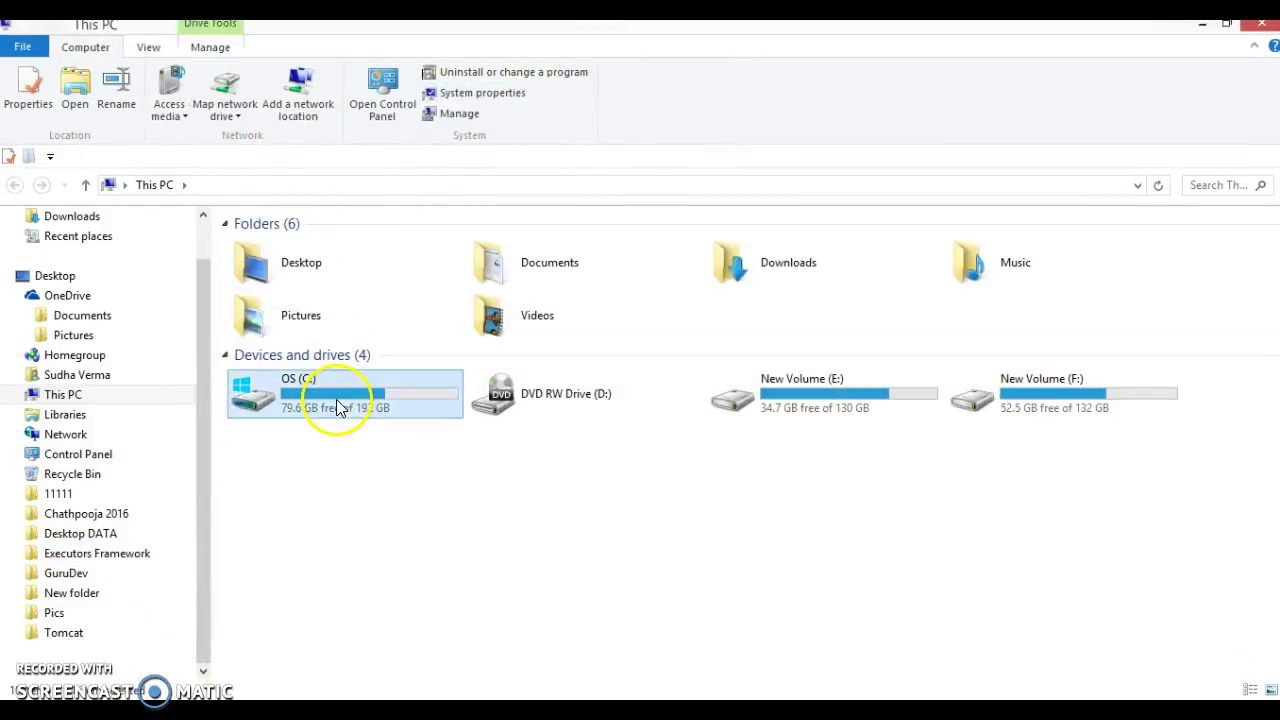
double_click(338, 407)
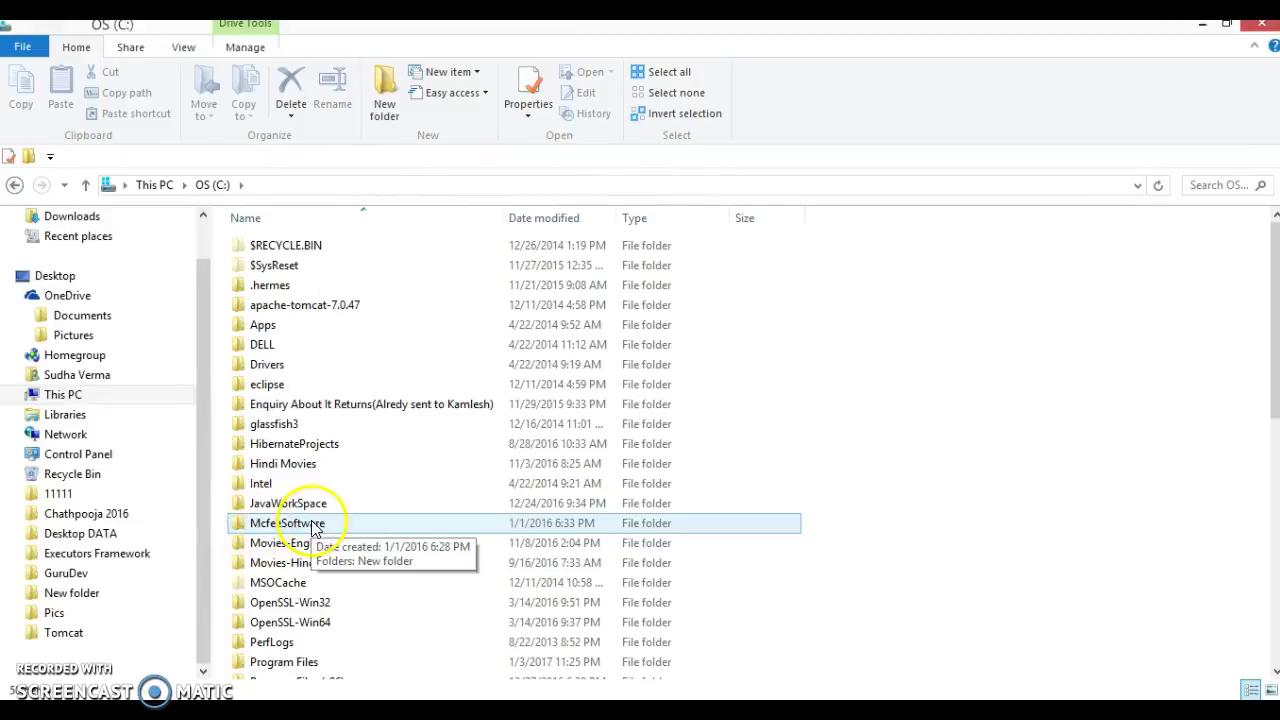
double_click(296, 662)
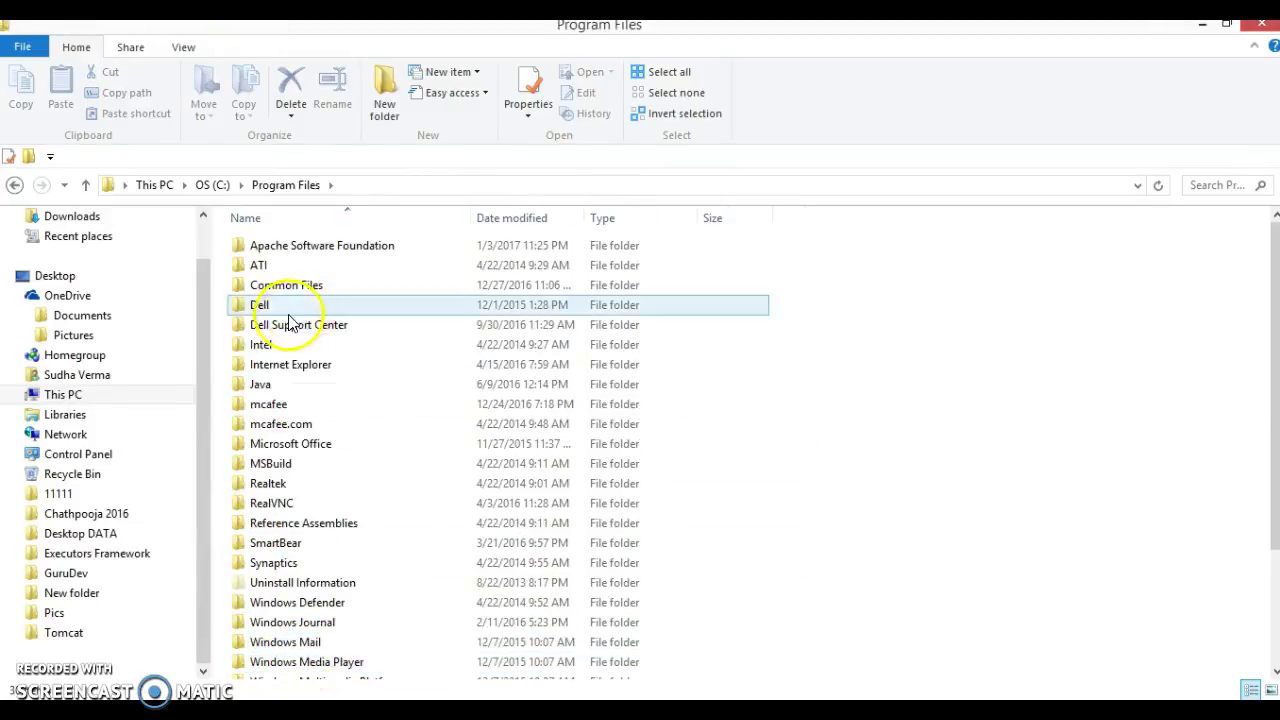
double_click(283, 388)
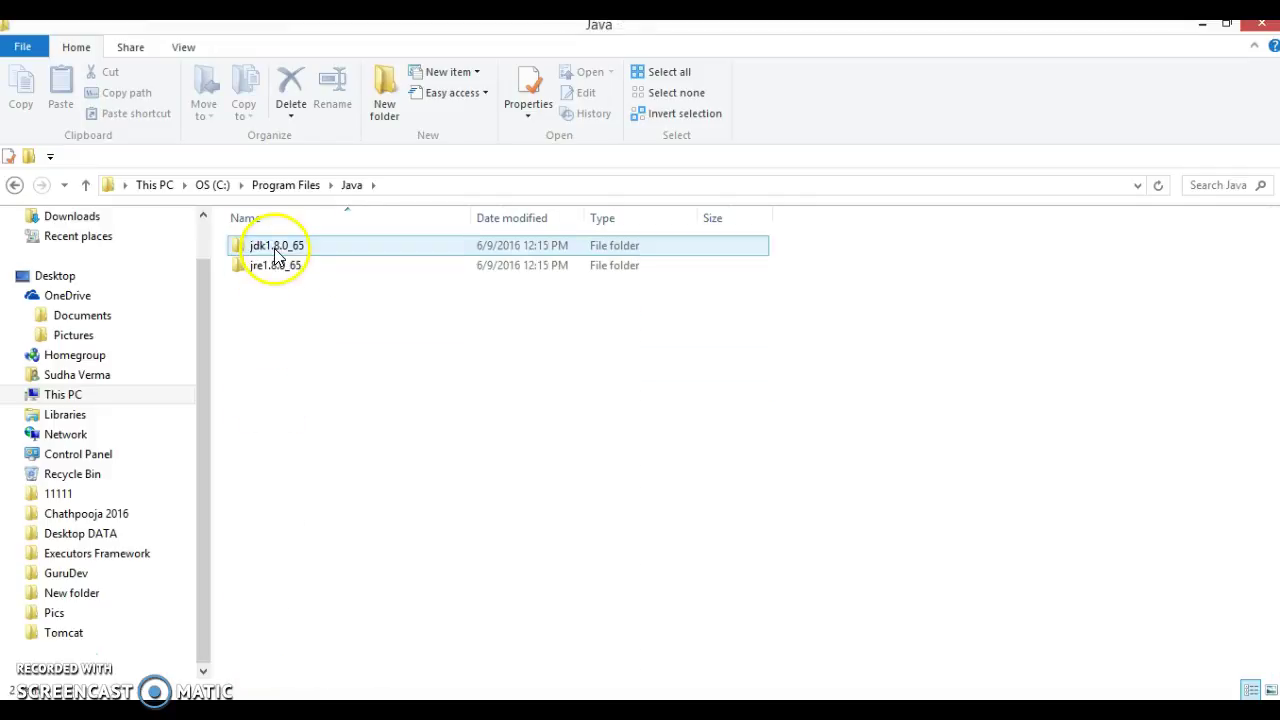
double_click(277, 249)
click(466, 185)
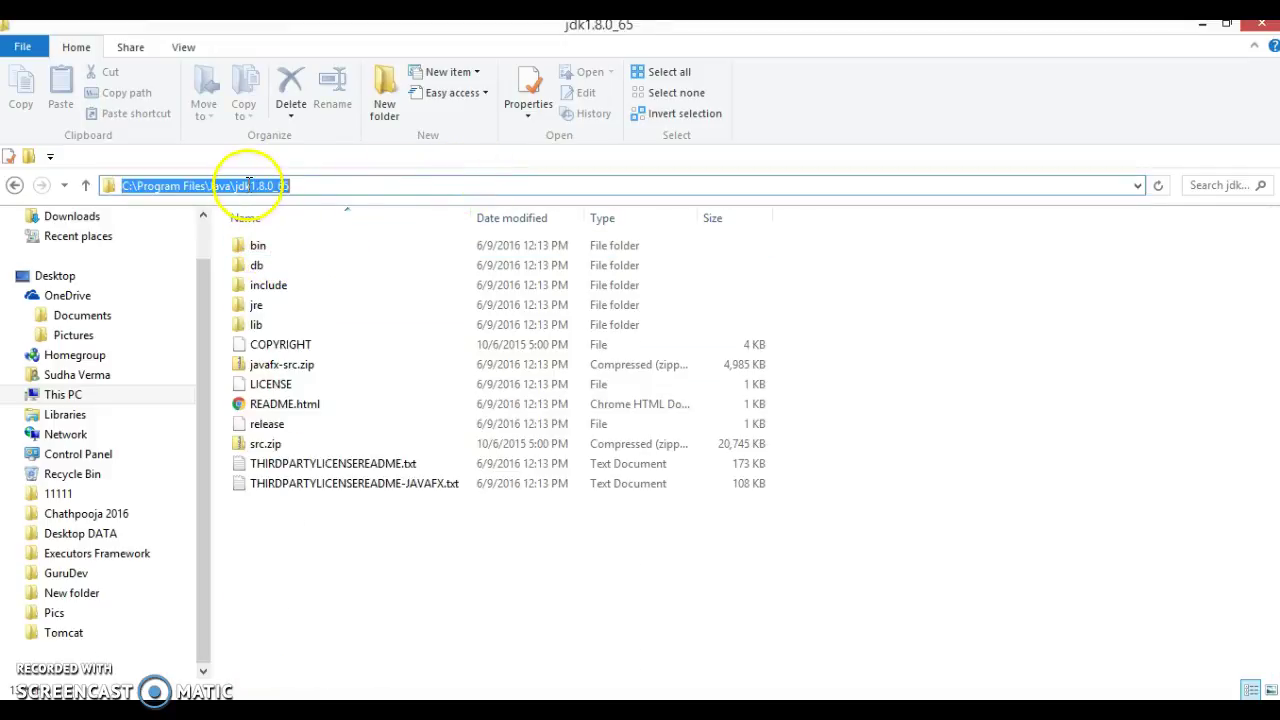
right_click(249, 184)
click(290, 246)
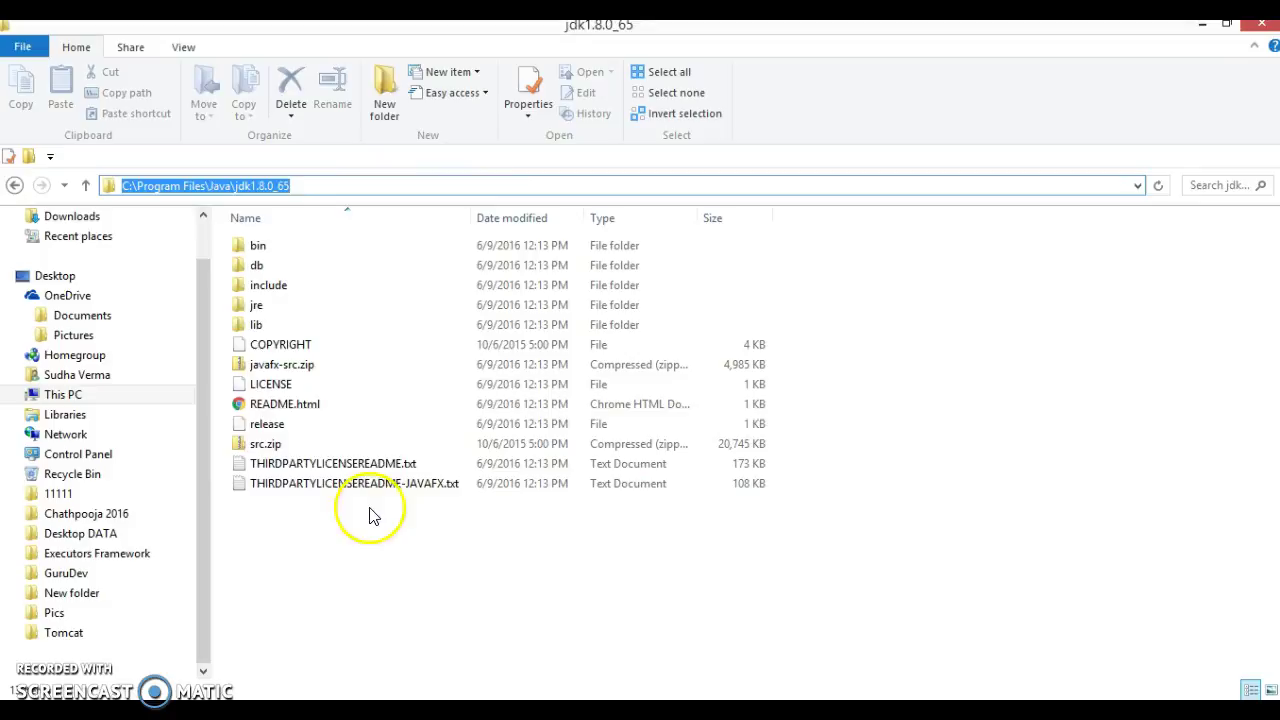
Open the Environment Variables dialog from This PC's properties through the advanced system settings.
right_click(72, 402)
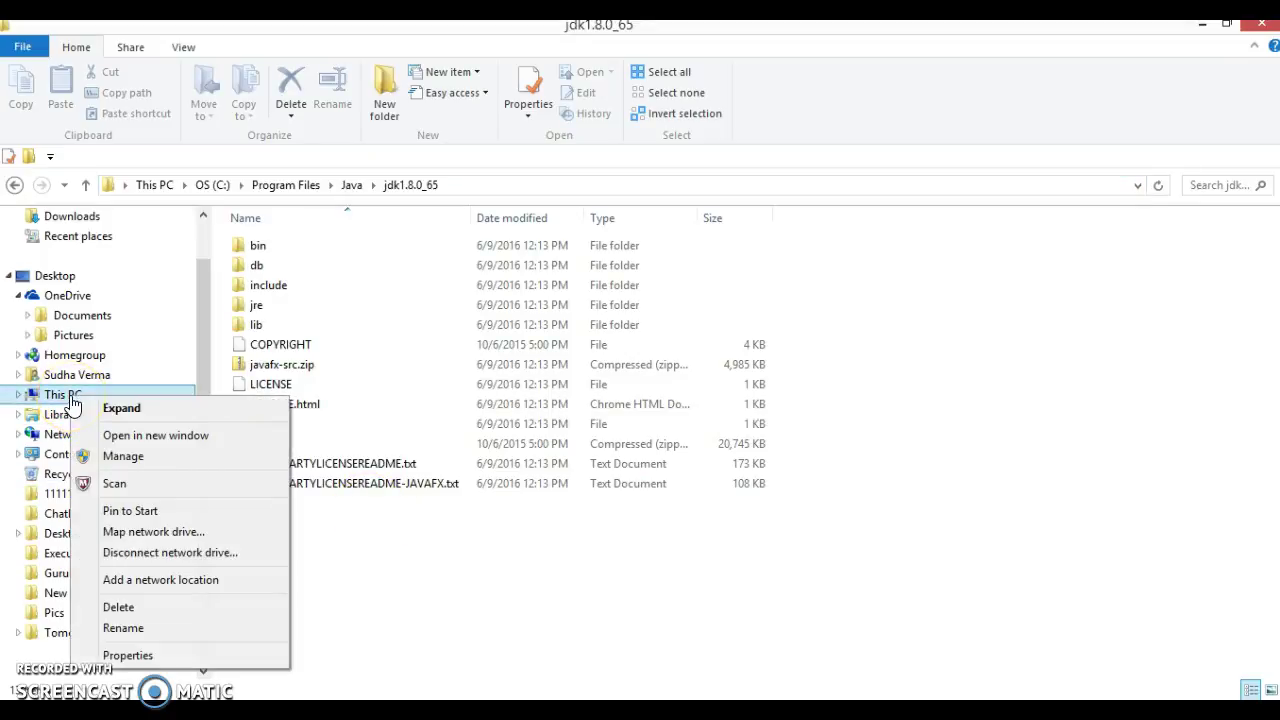
click(128, 655)
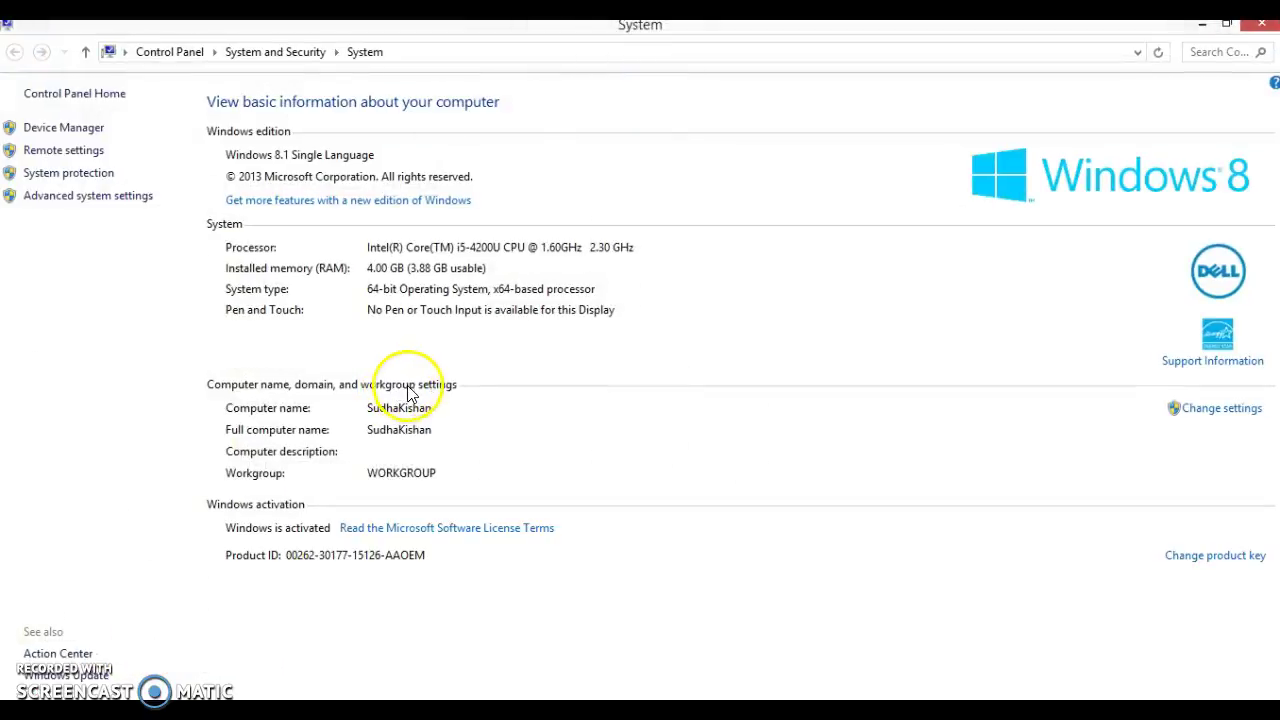
click(70, 197)
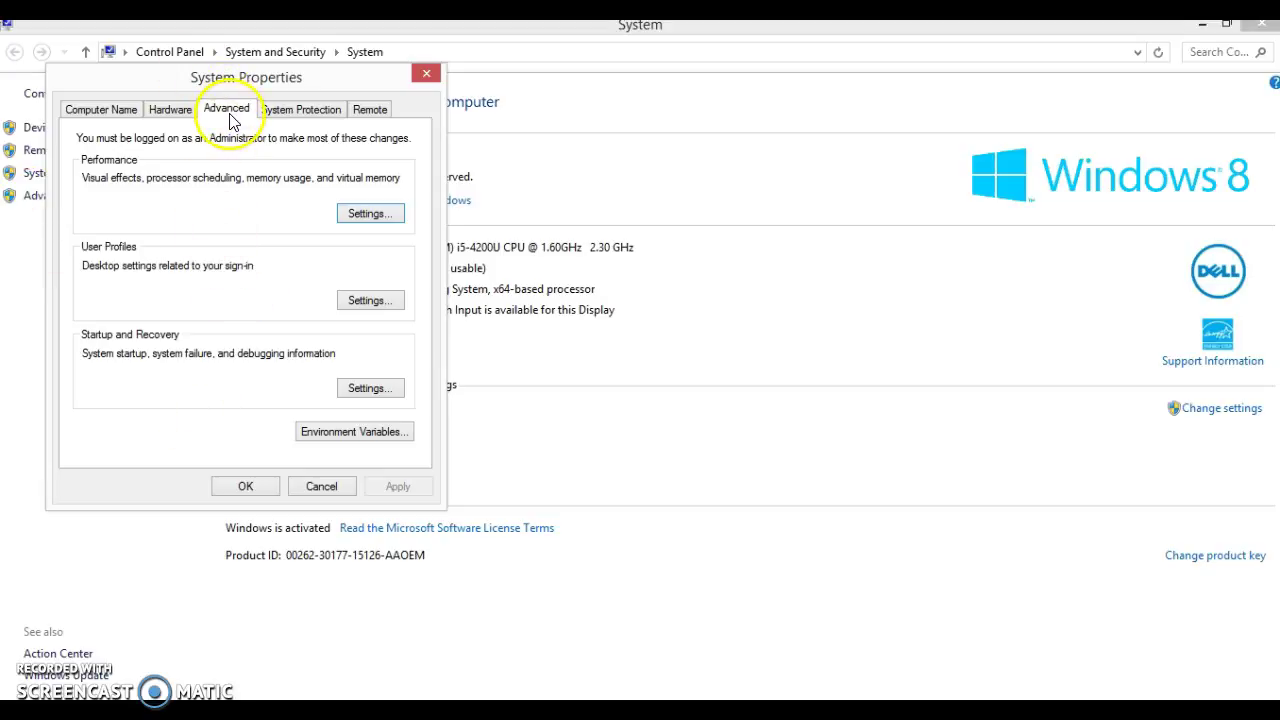
click(346, 434)
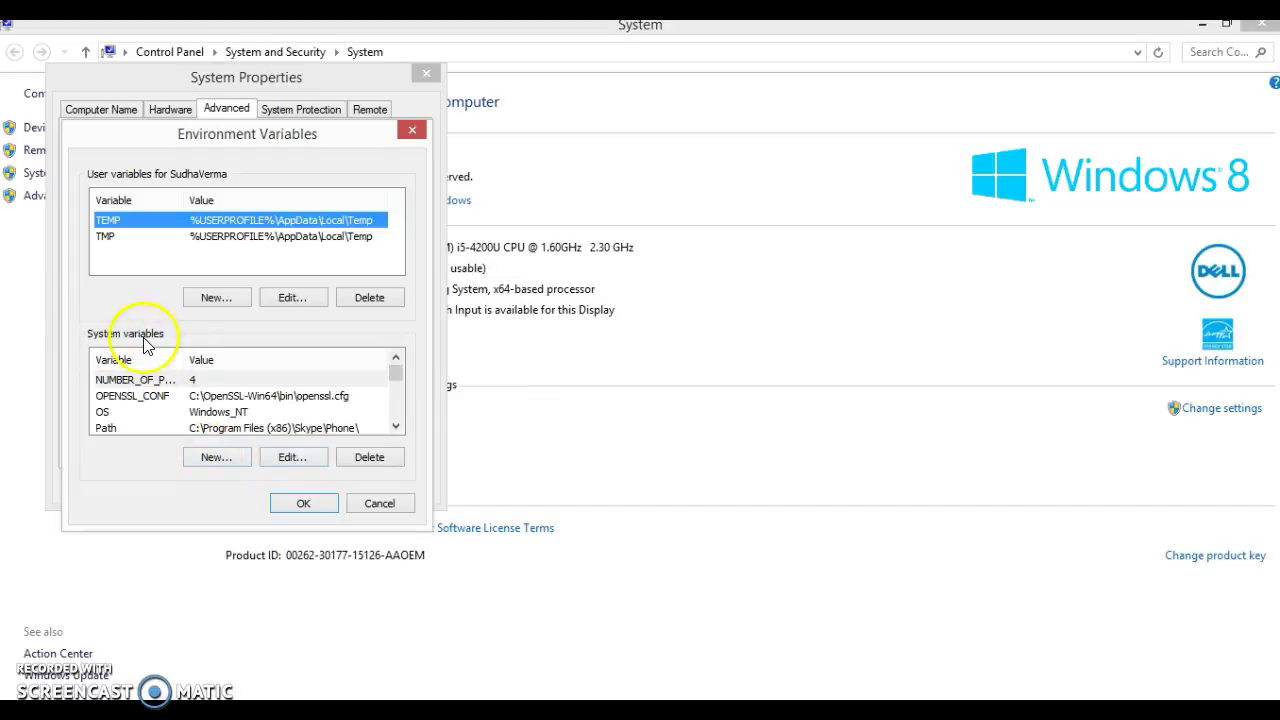
Create the system variable JAVA_HOME with the copied path C:\Program Files\Java\jdk1.8.0_65 as its value.
click(215, 457)
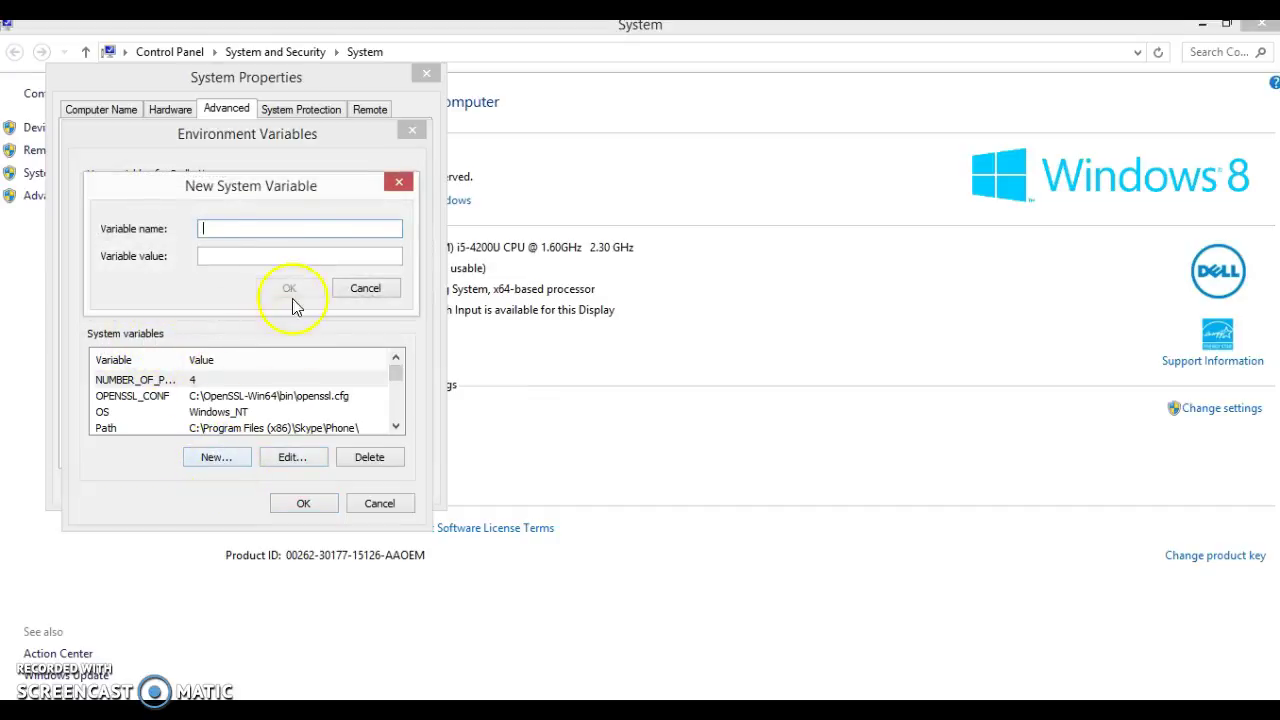
click(363, 288)
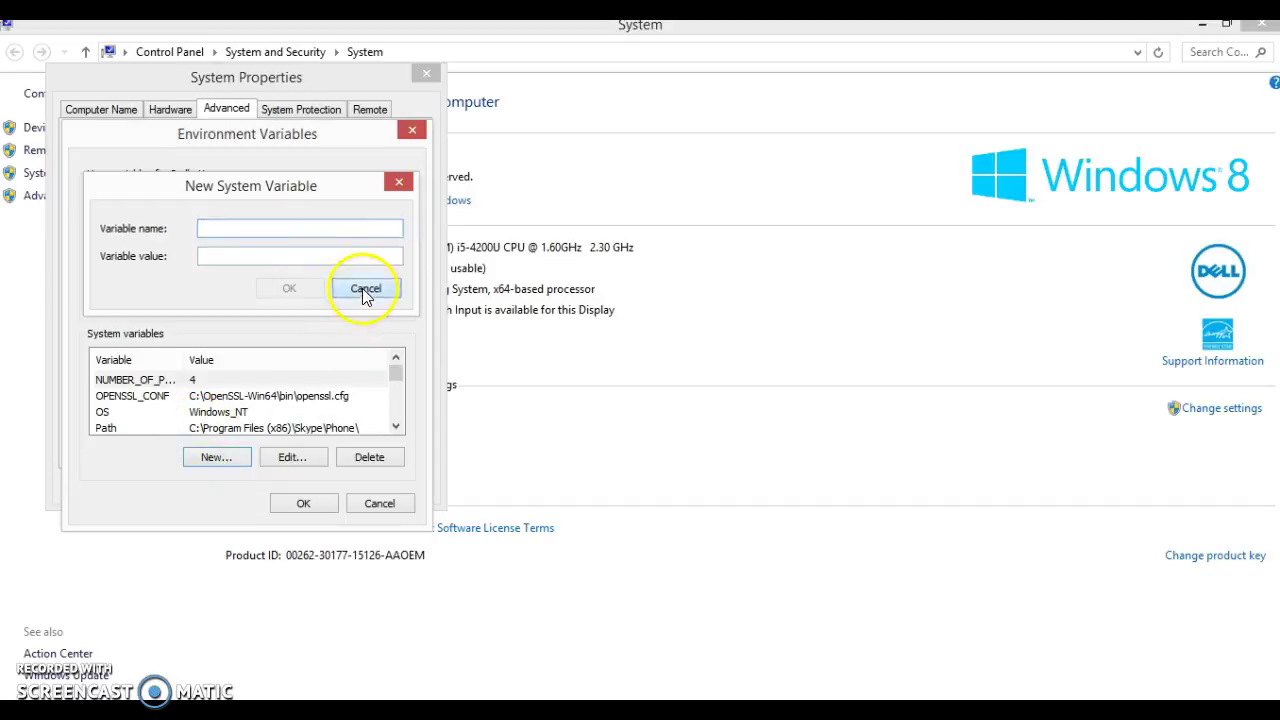
click(222, 462)
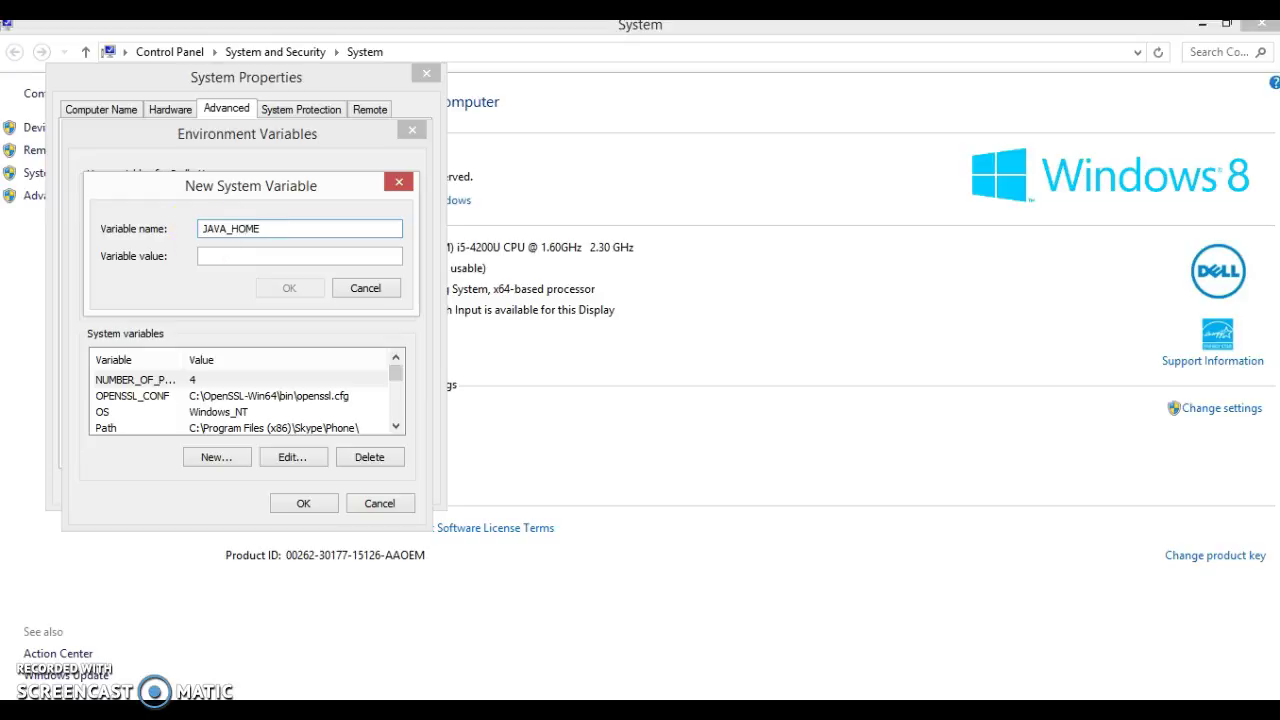
click(217, 260)
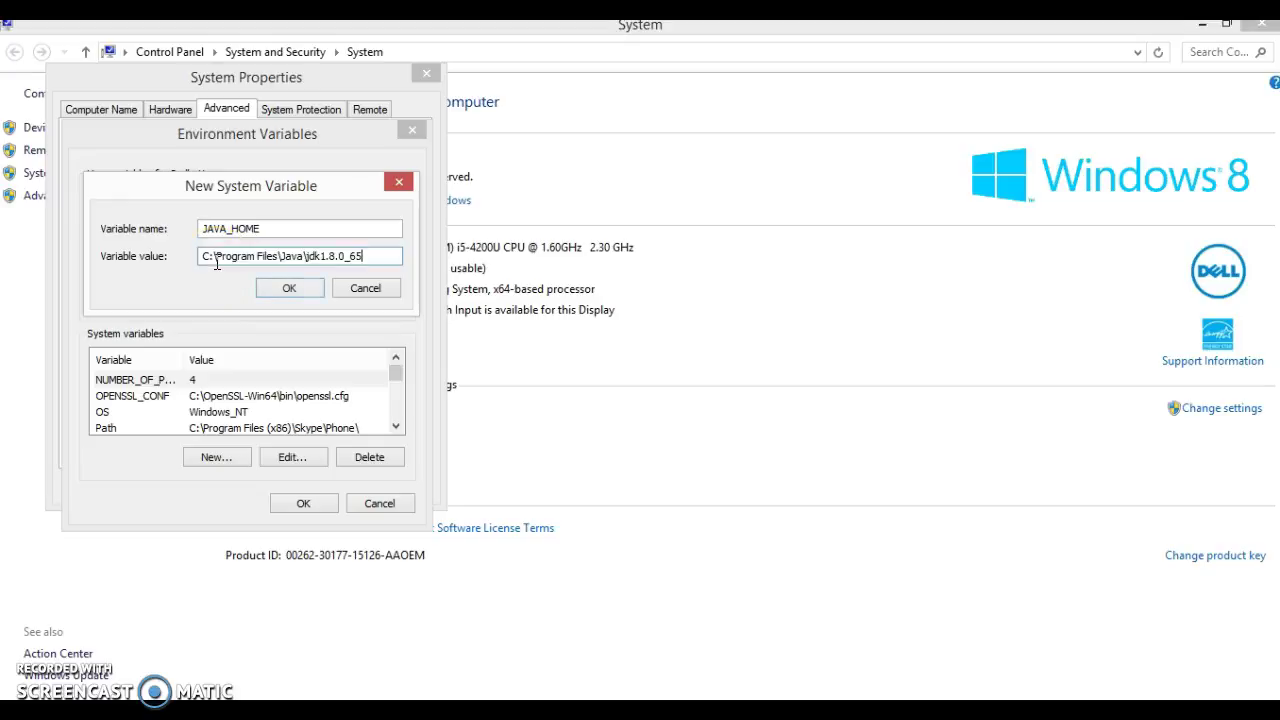
click(289, 288)
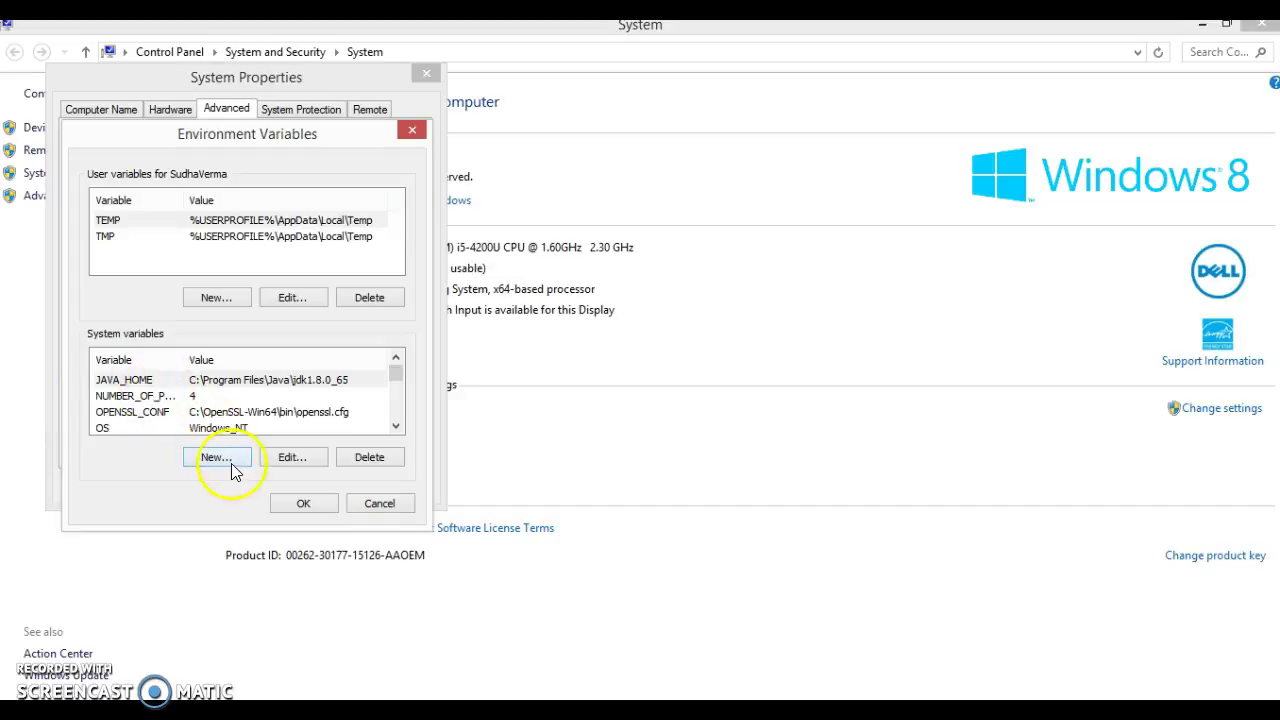
Accept the Environment Variables and System Properties dialogs and close the System window.
click(309, 505)
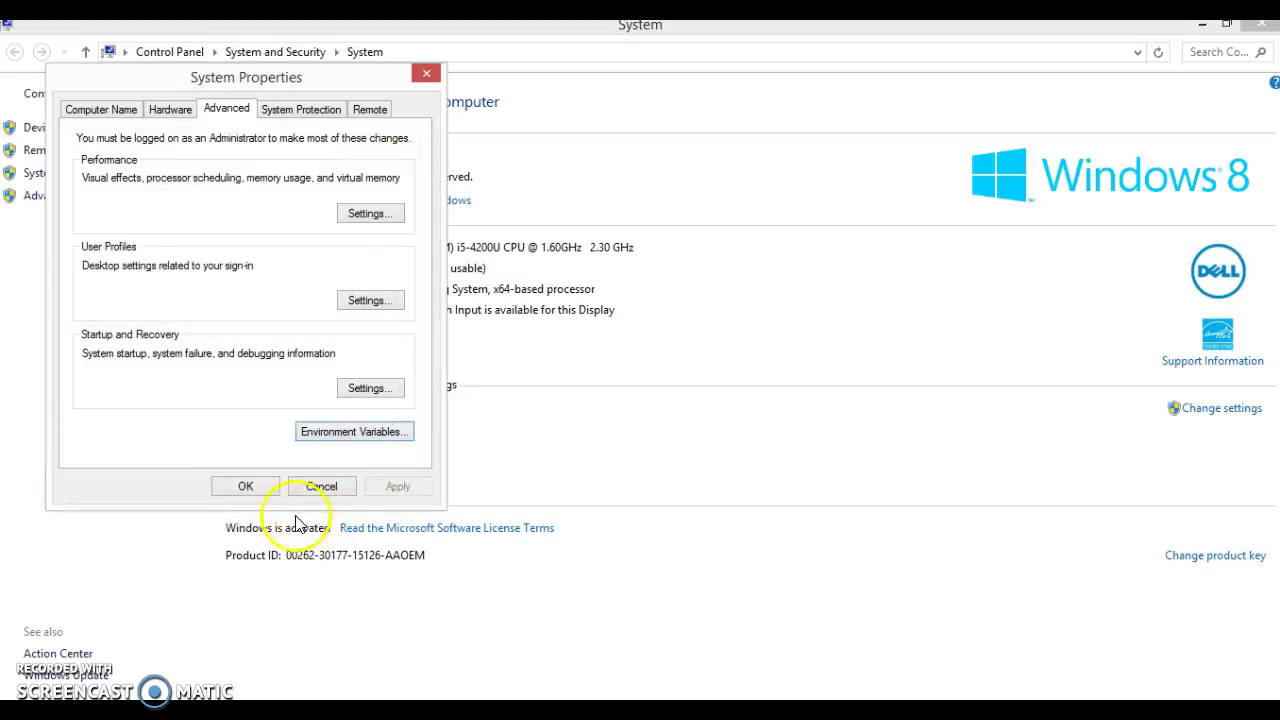
click(248, 487)
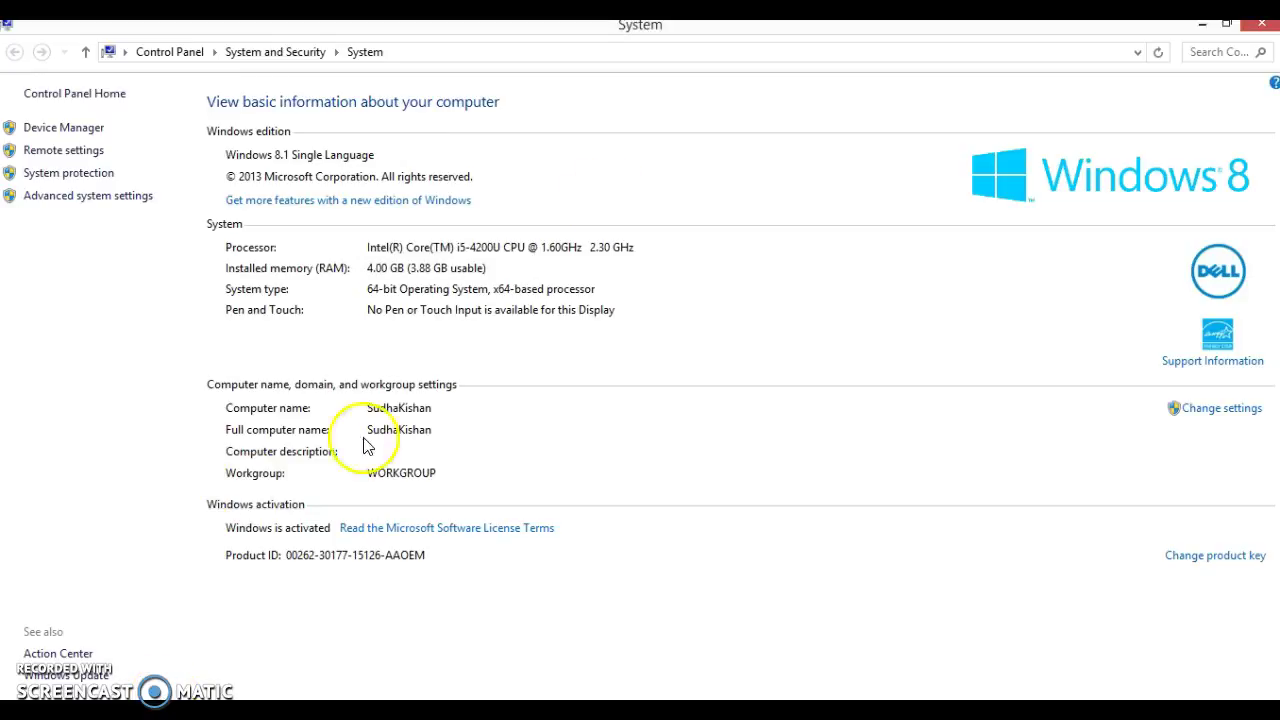
click(1262, 30)
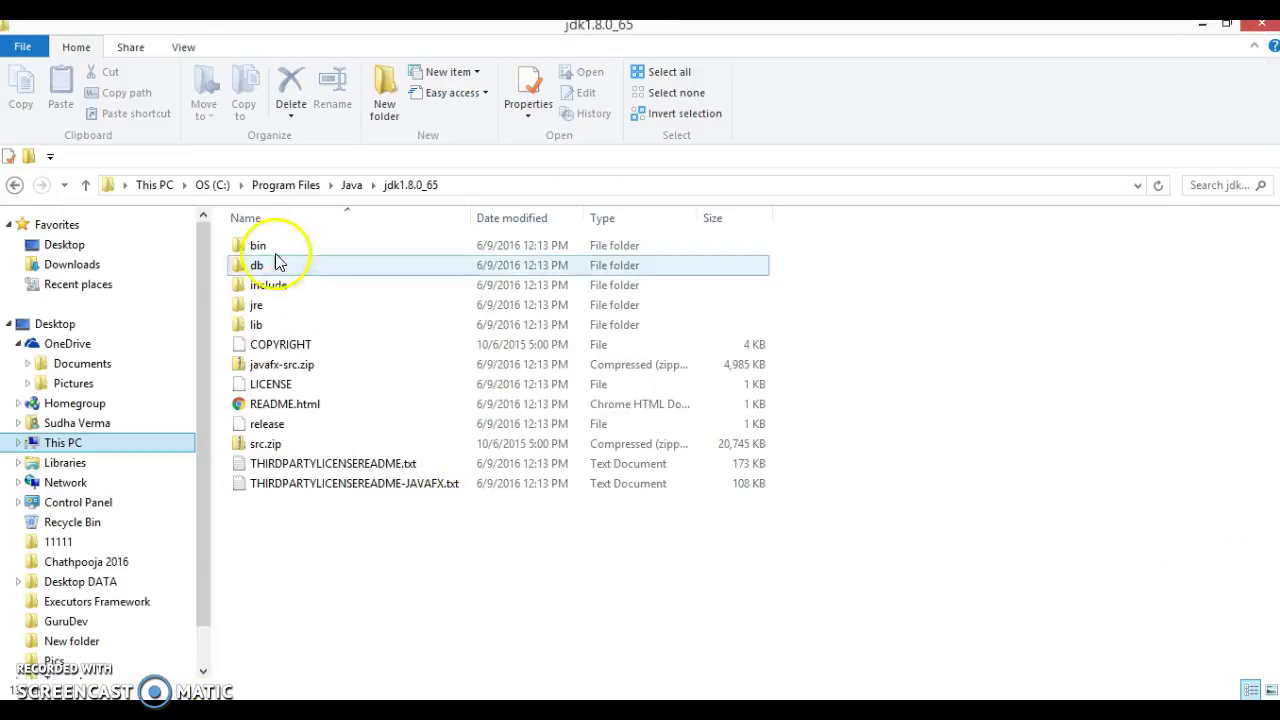
Inspect the contents of jre1.8.0_65 in Program Files\Java, return to the Java folder and point out the JDK and JRE folders.
click(305, 187)
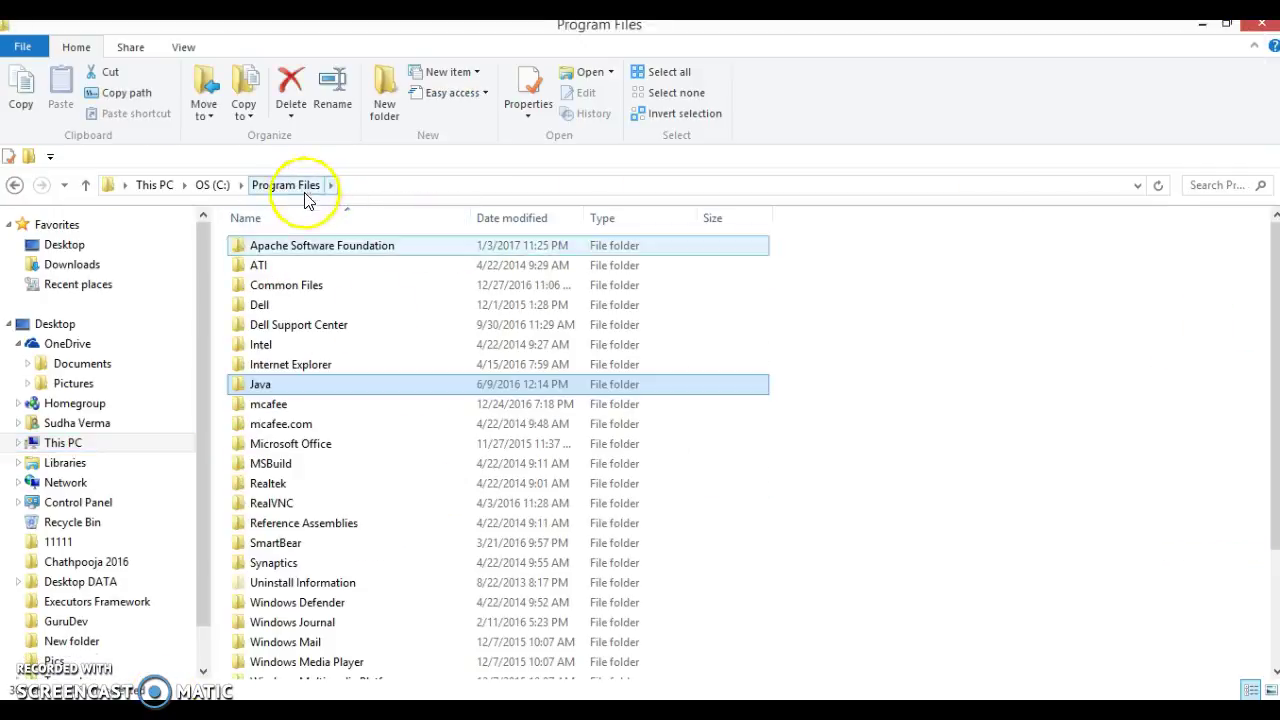
double_click(258, 388)
click(283, 270)
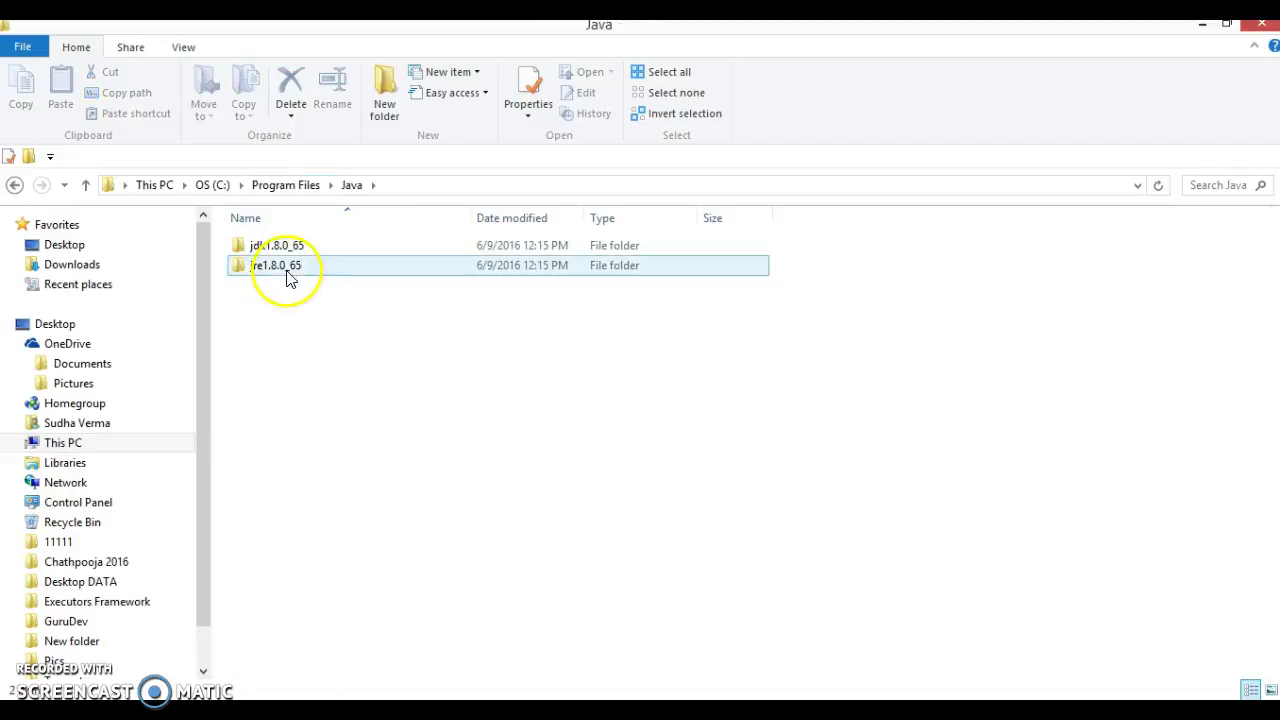
double_click(279, 272)
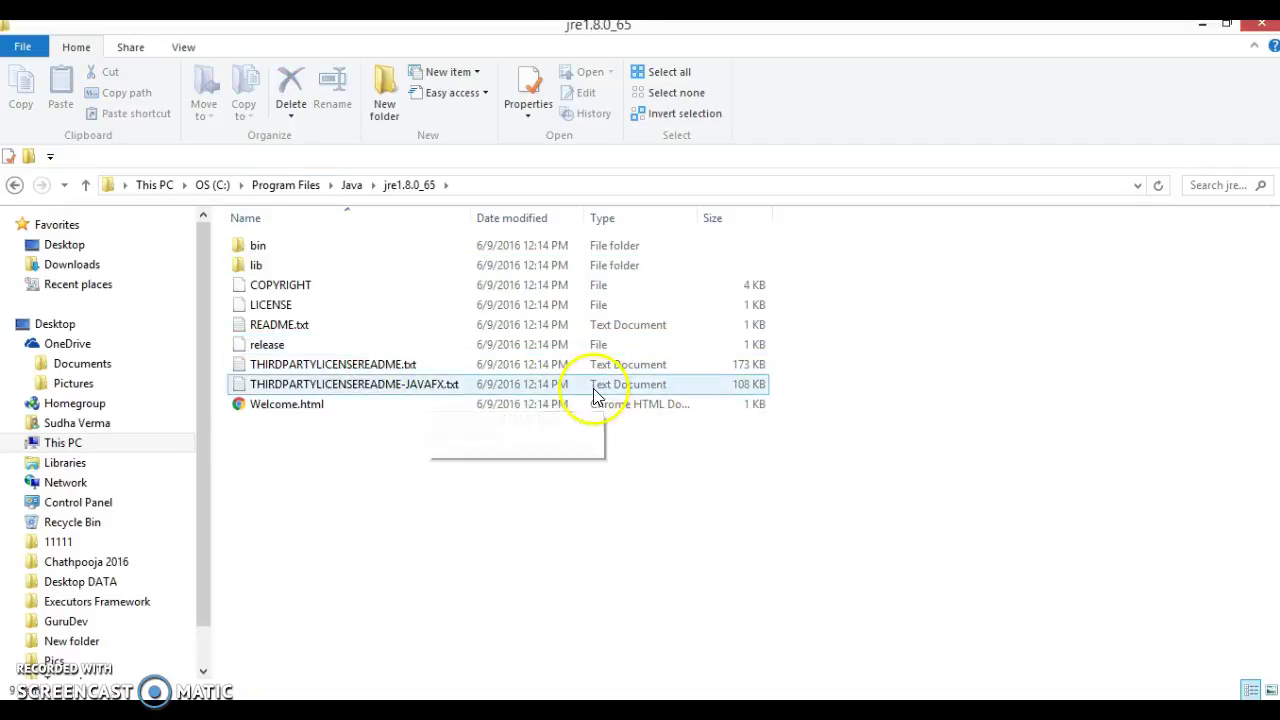
click(15, 186)
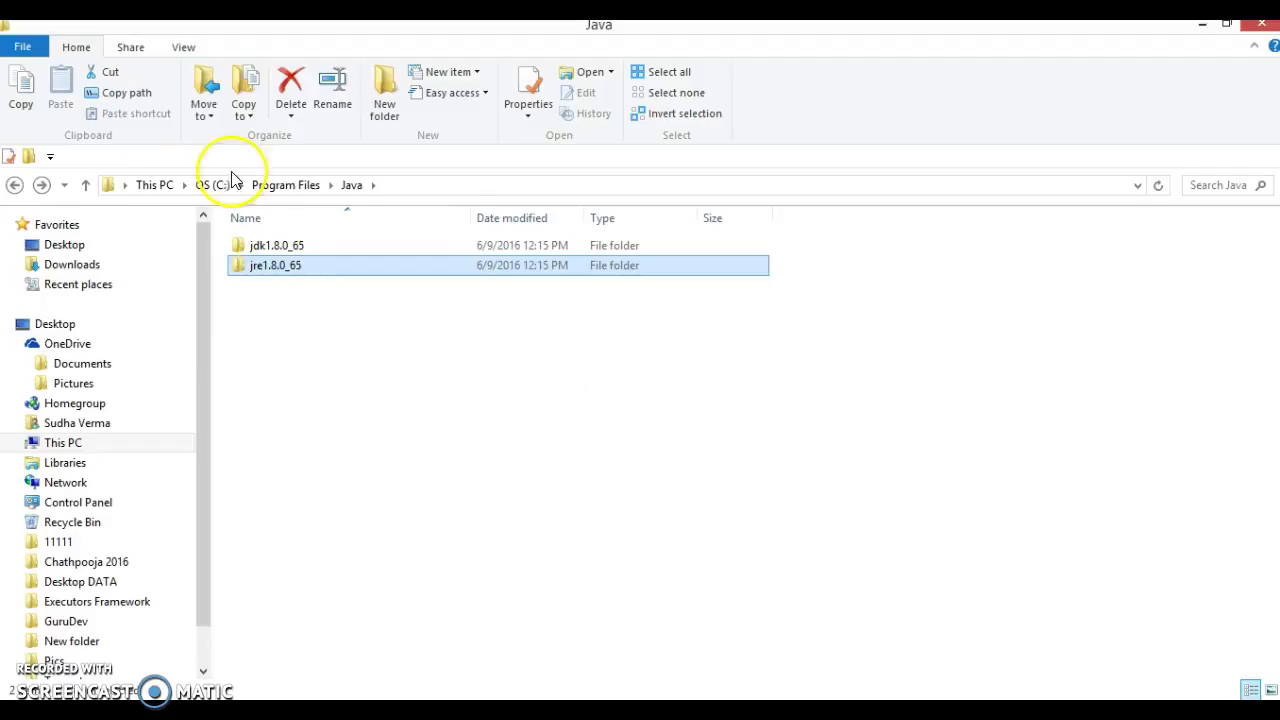
click(283, 248)
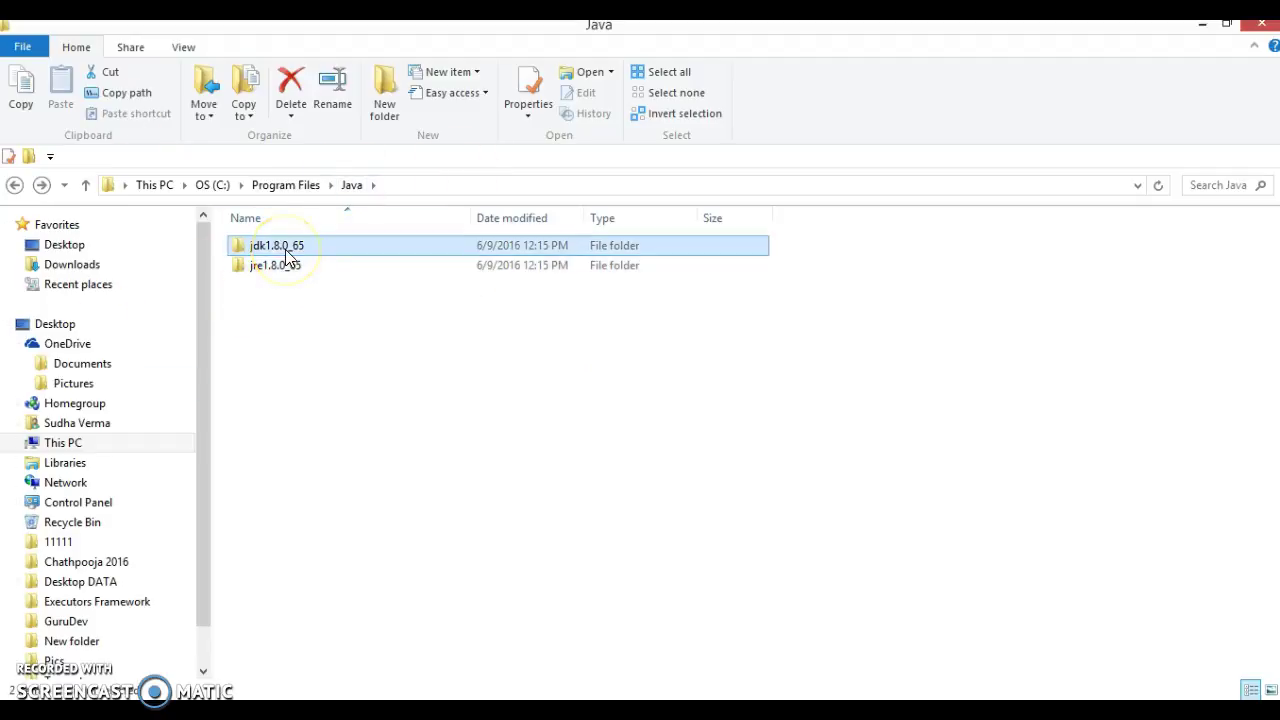
ctrl+click(275, 268)
click(300, 247)
ctrl+click(277, 270)
ctrl+click(275, 275)
Switch to the already open command prompt and query the Java variable with set JAVA_HOME.
key(alt+Tab)
text(set JAV)
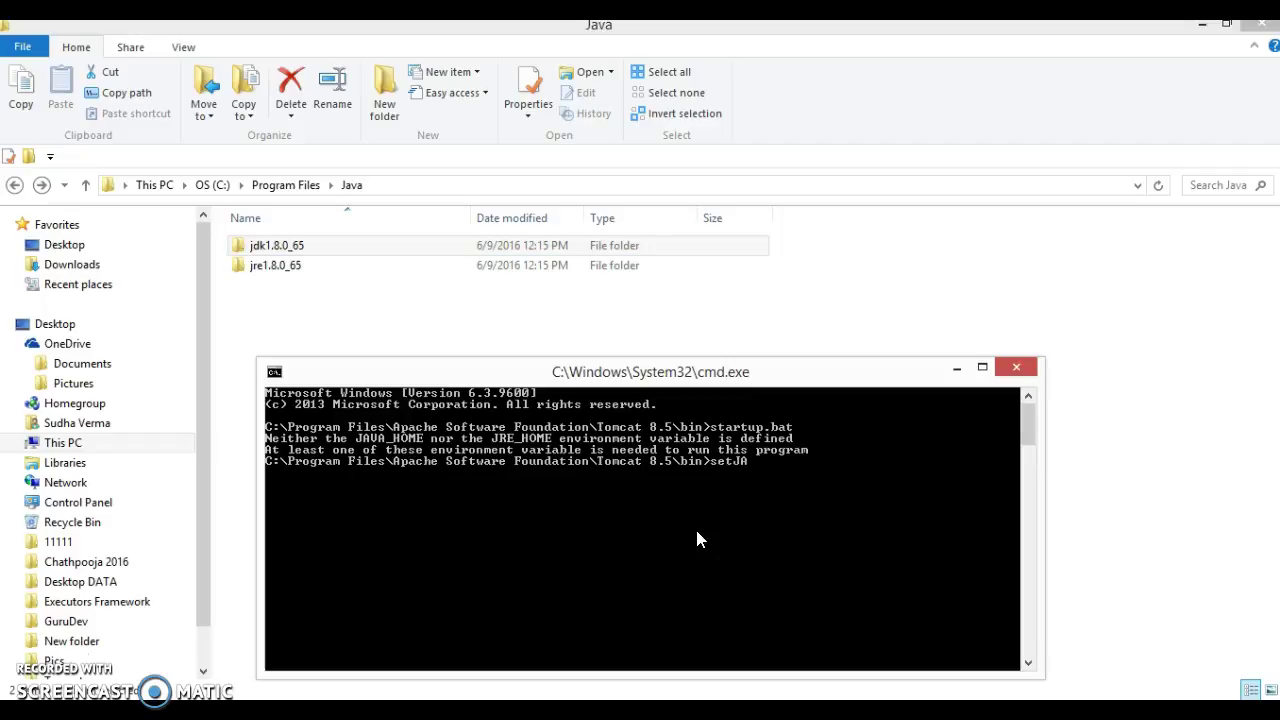
key(BackSpace)
key(BackSpace)
key(BackSpace)
key(BackSpace)
text(JAVA_HOME)
key(Return)
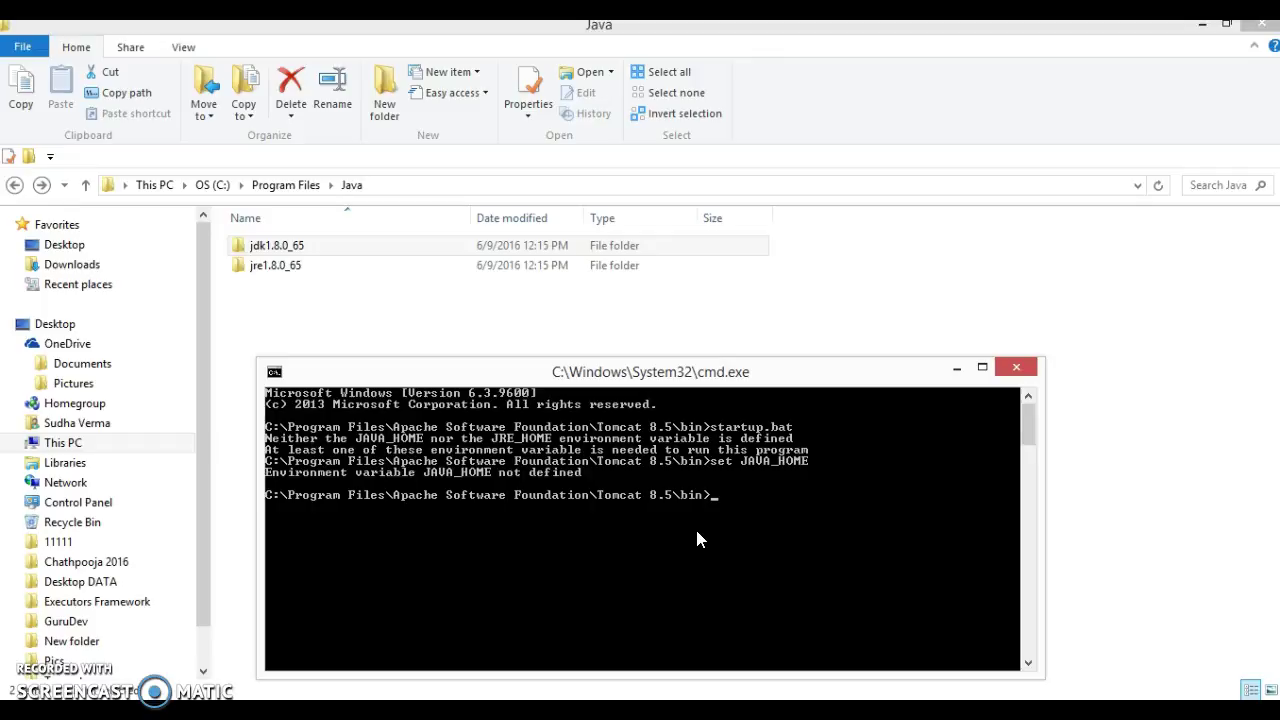
Exit the old command prompt session and close the Java folder window.
text(exit)
key(Return)
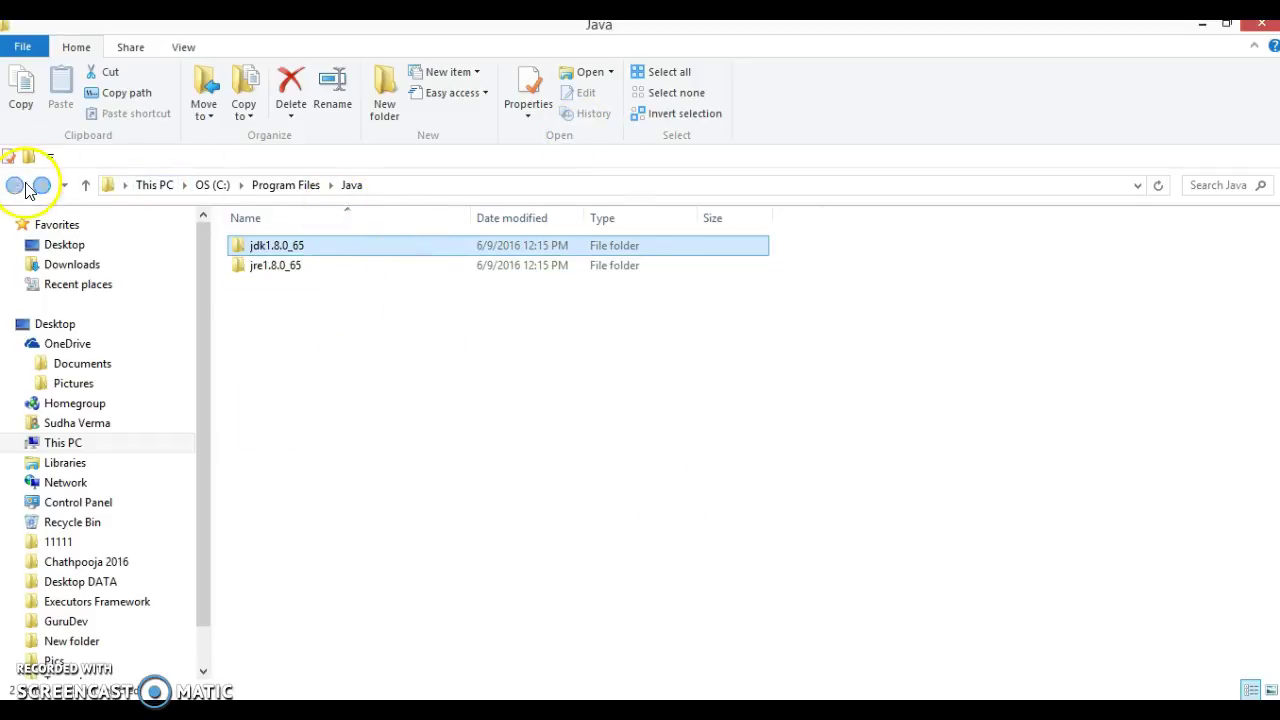
click(1260, 30)
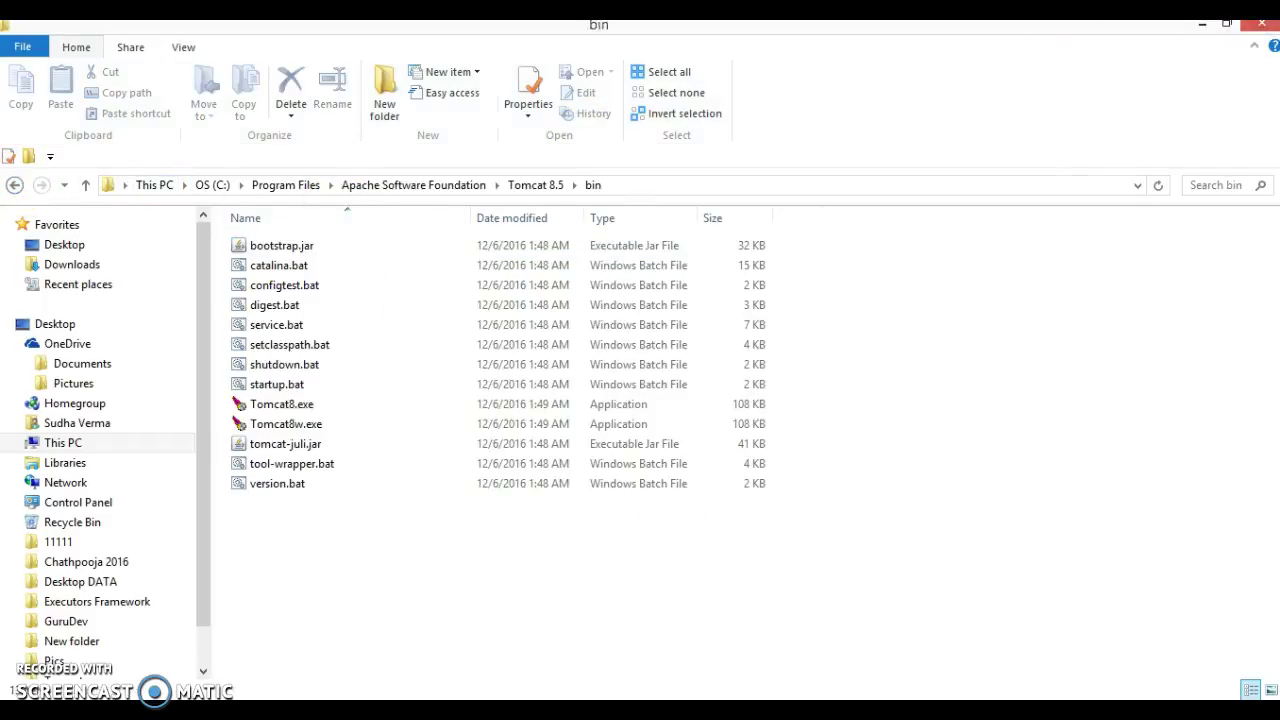
Open a new command prompt in the Tomcat bin folder with cmd and move its window clear of the folder's path.
click(650, 186)
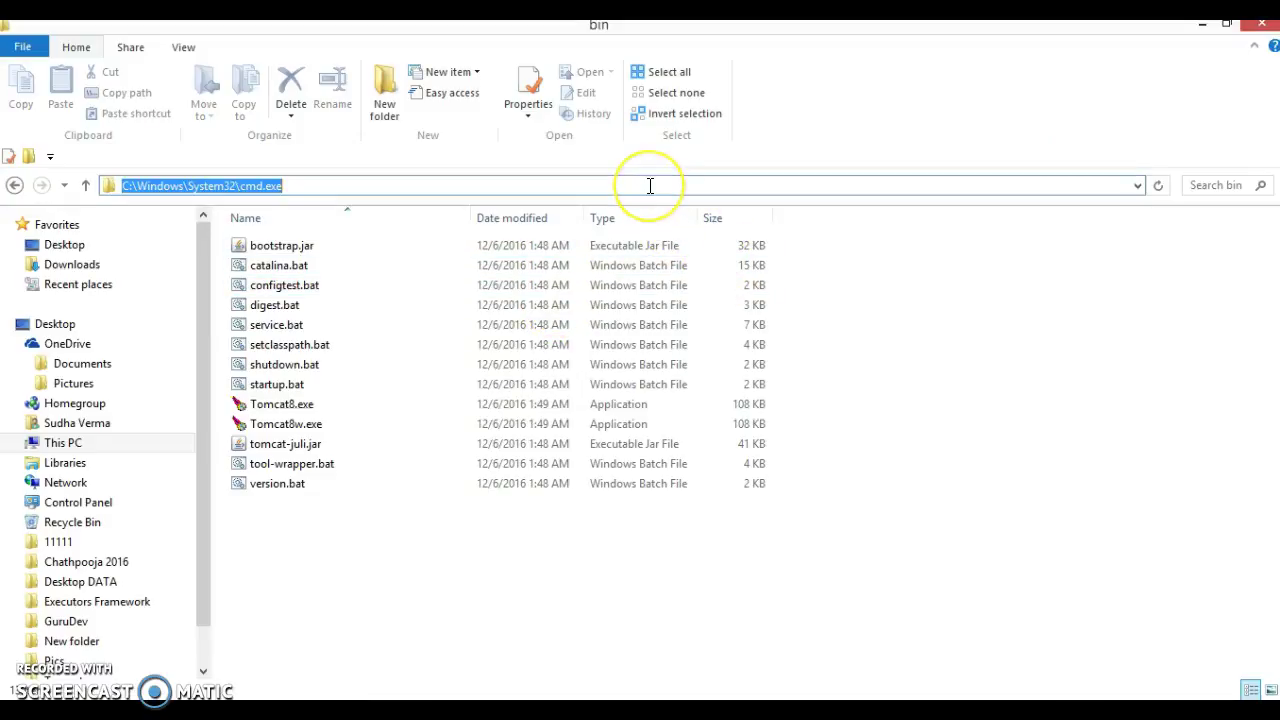
text(c)
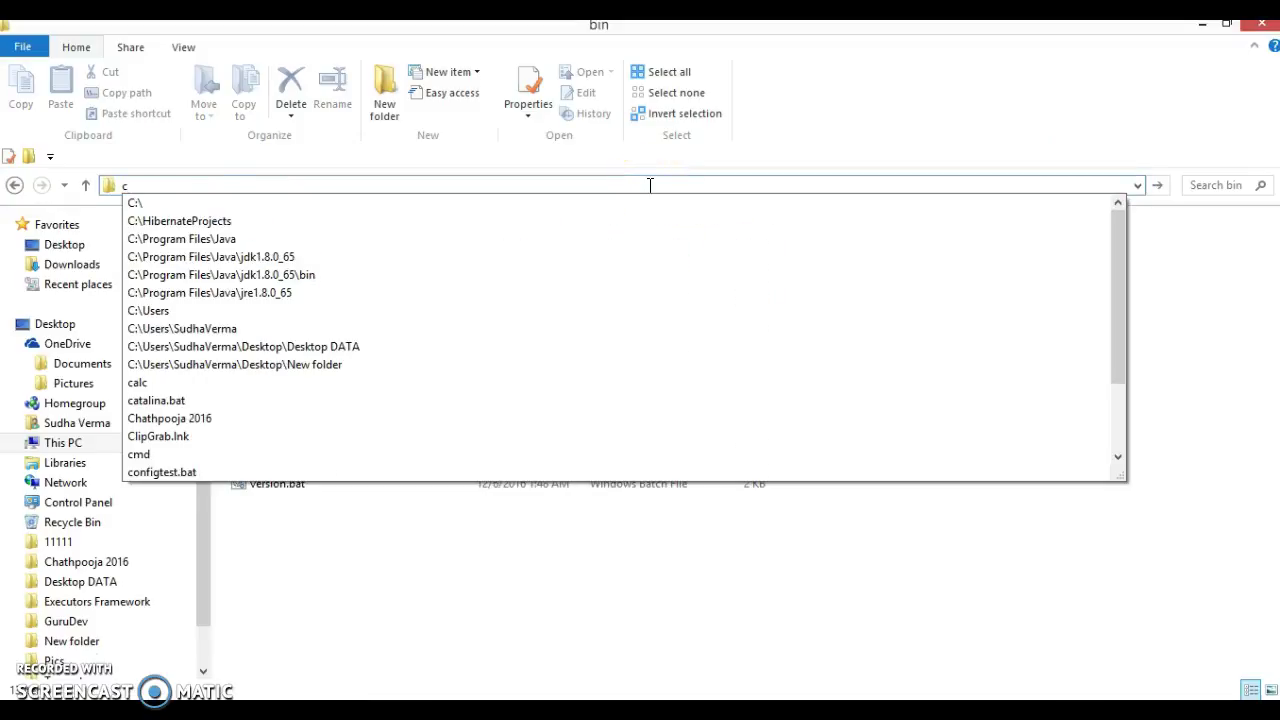
text(md)
key(Return)
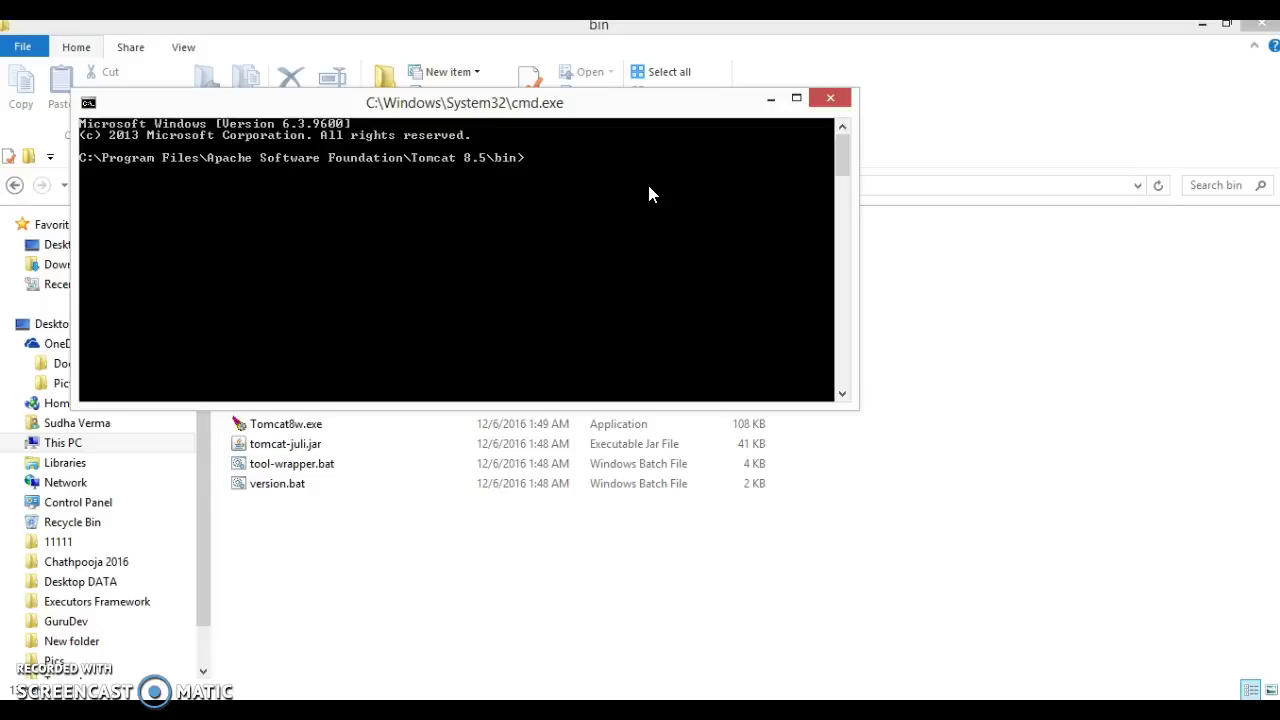
drag(651, 103, 919, 253)
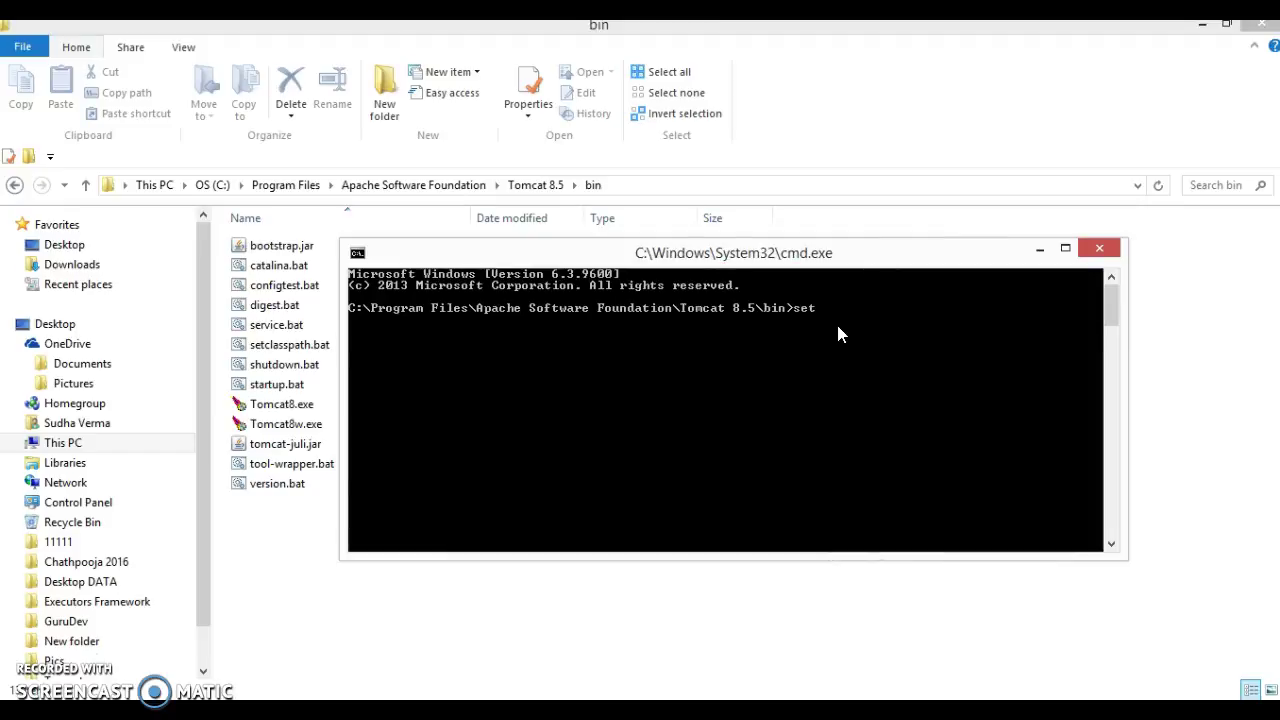
Check the Java variable with set JAVA_HOME and start the Tomcat server by running startup.bat.
text(set JAVA_HOME)
key(Return)
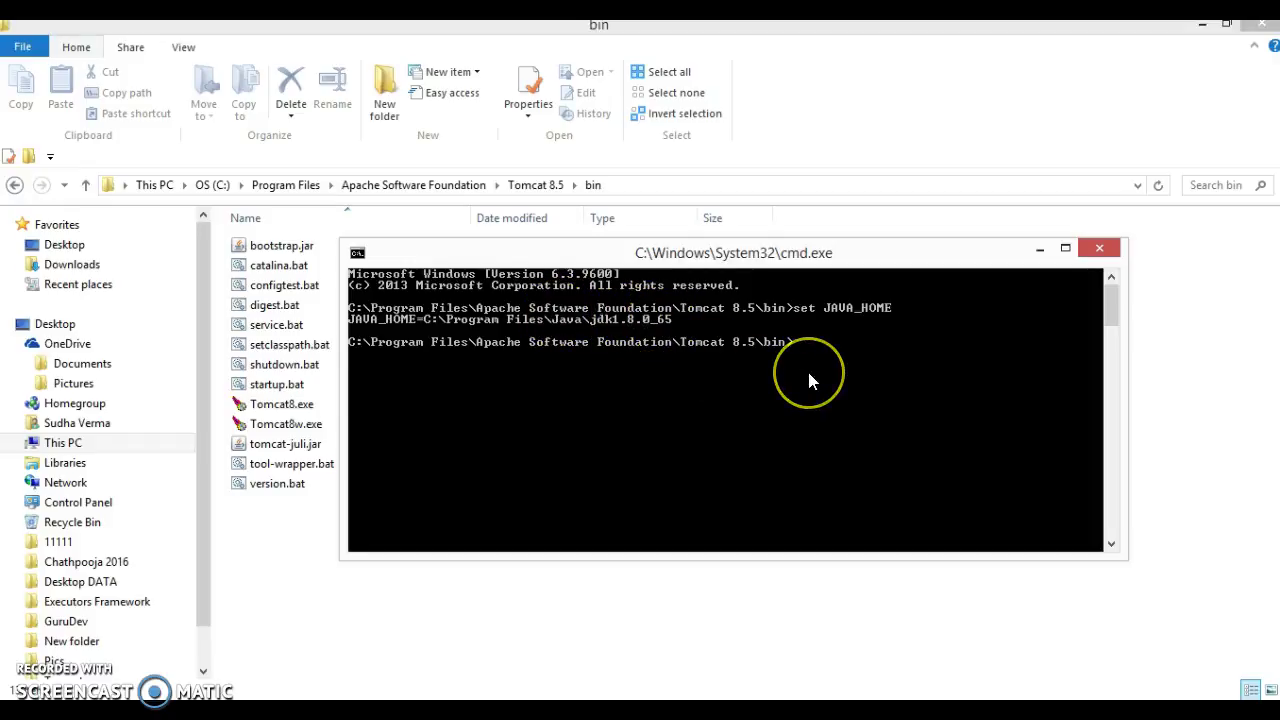
text(artup.bat)
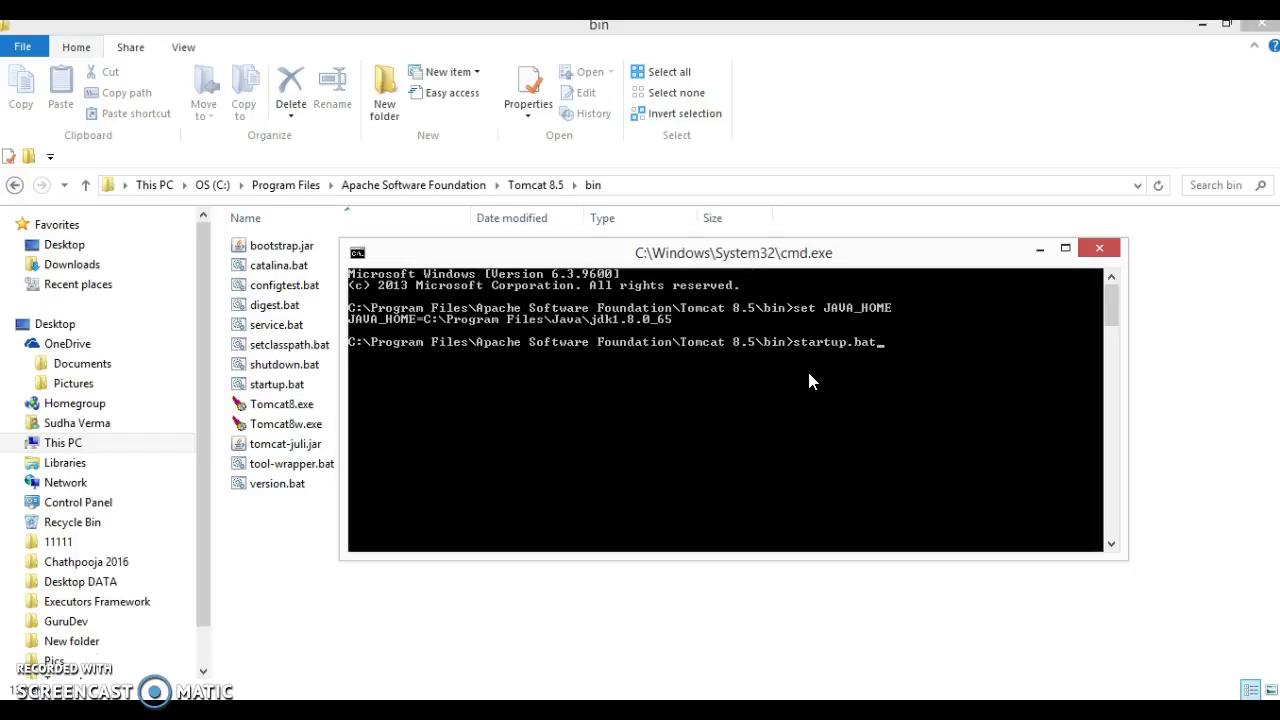
key(Return)
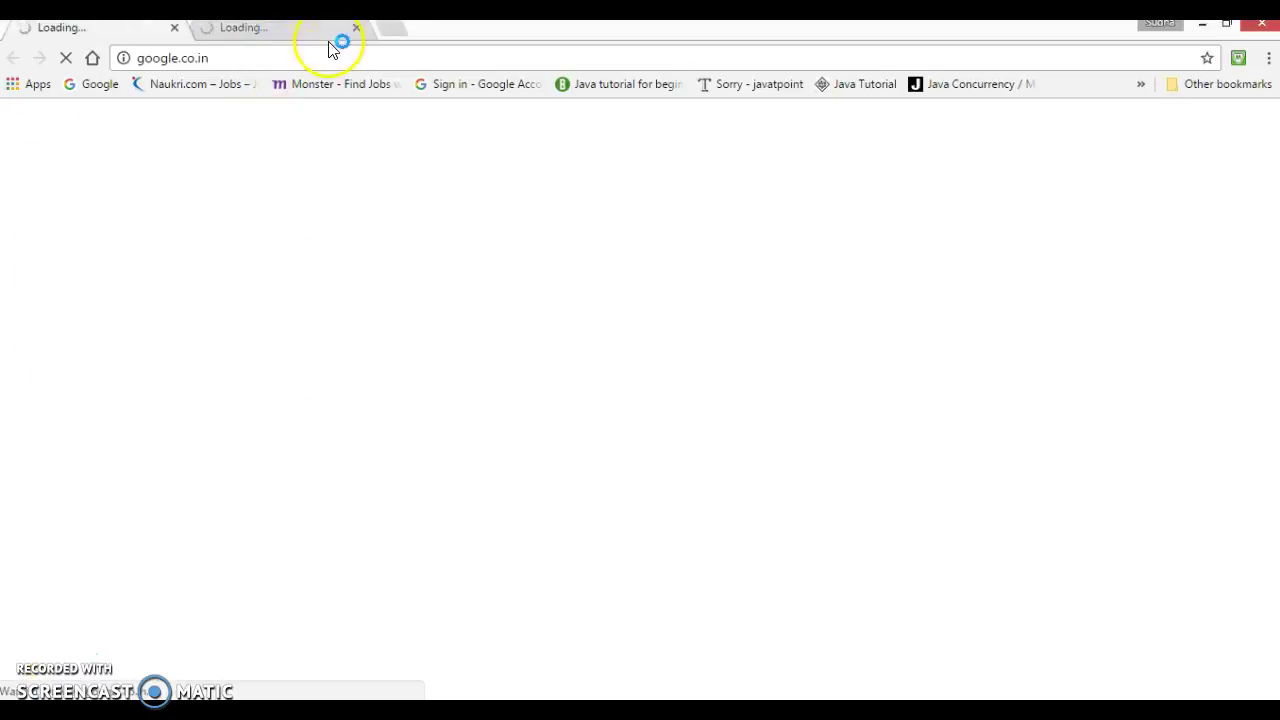
click(356, 27)
click(317, 58)
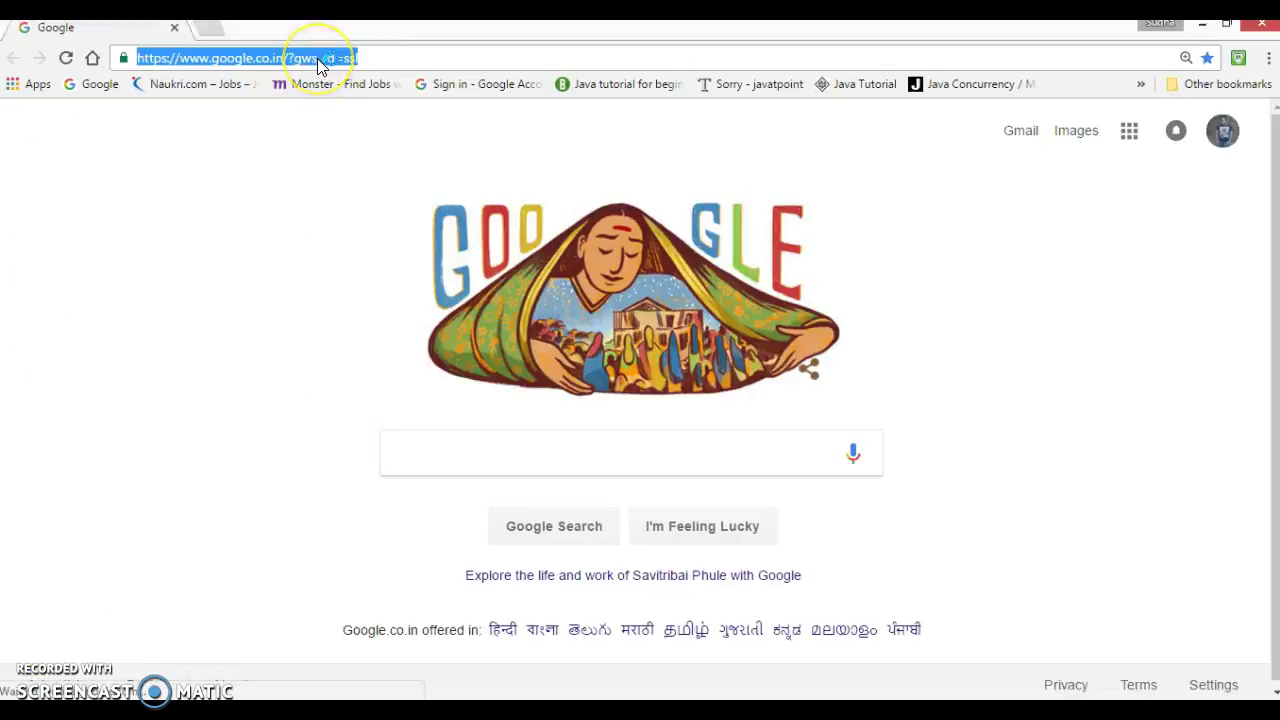
text(http://)
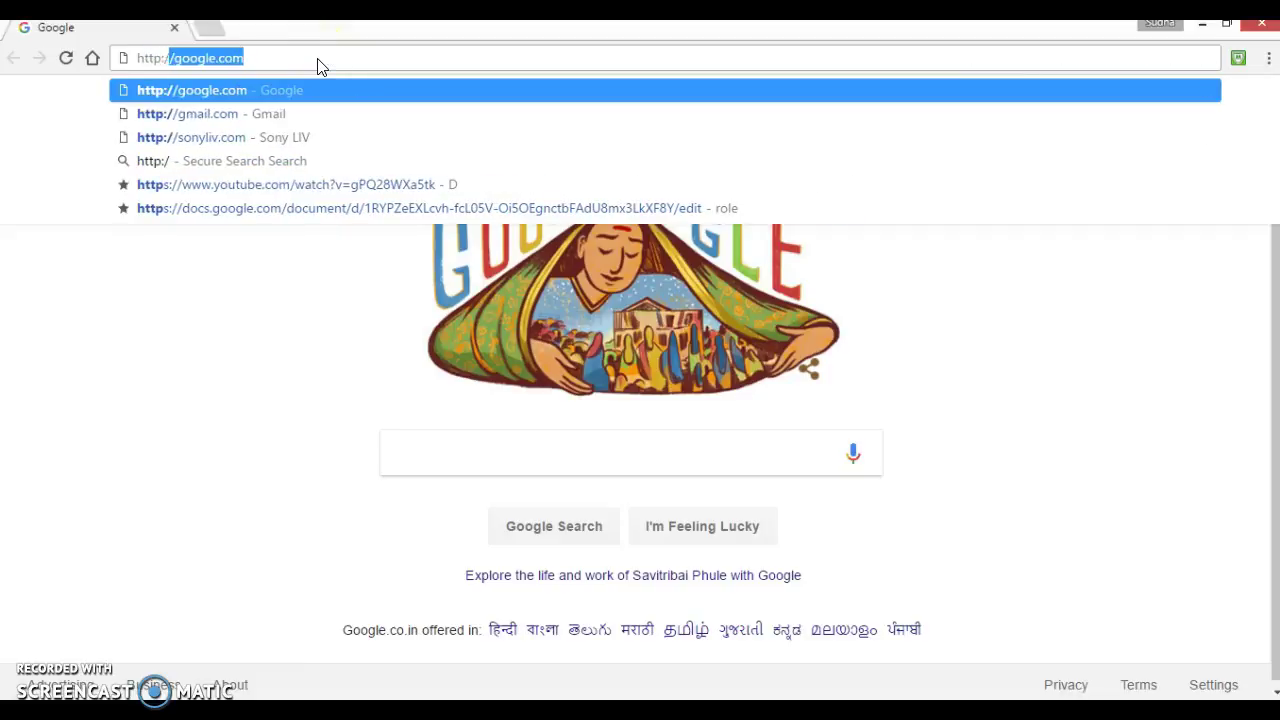
text(local)
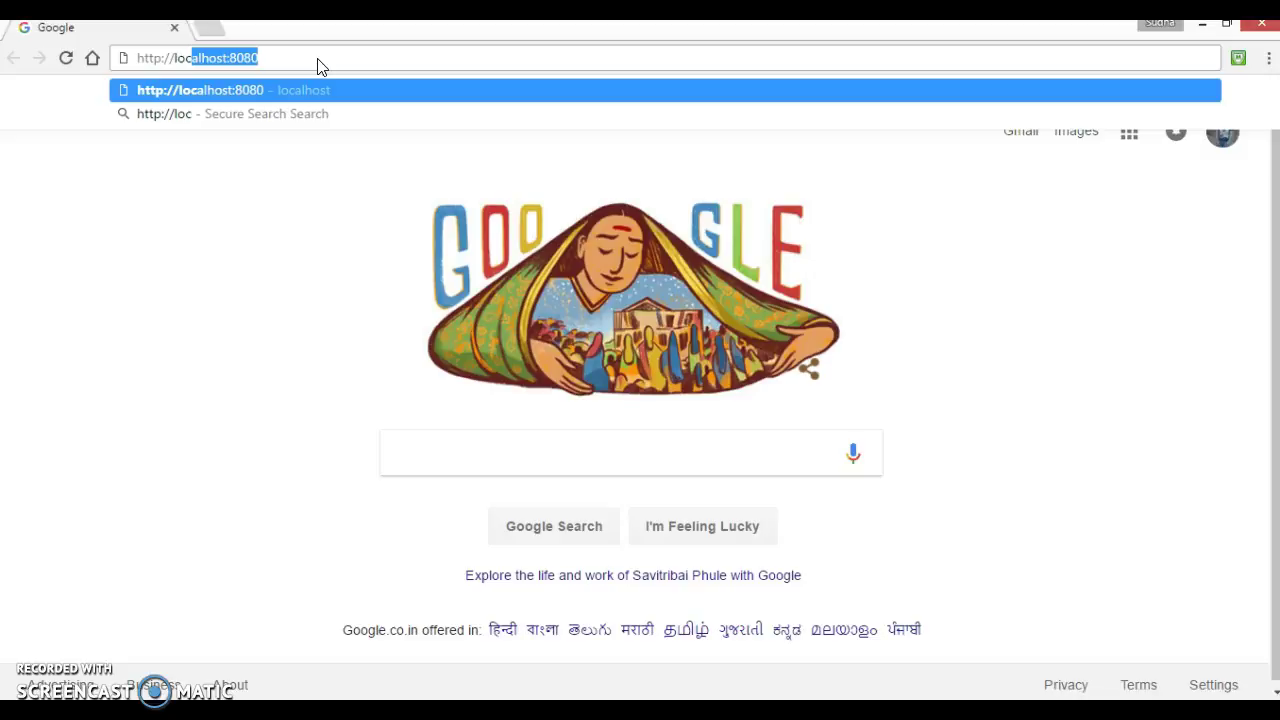
text(host)
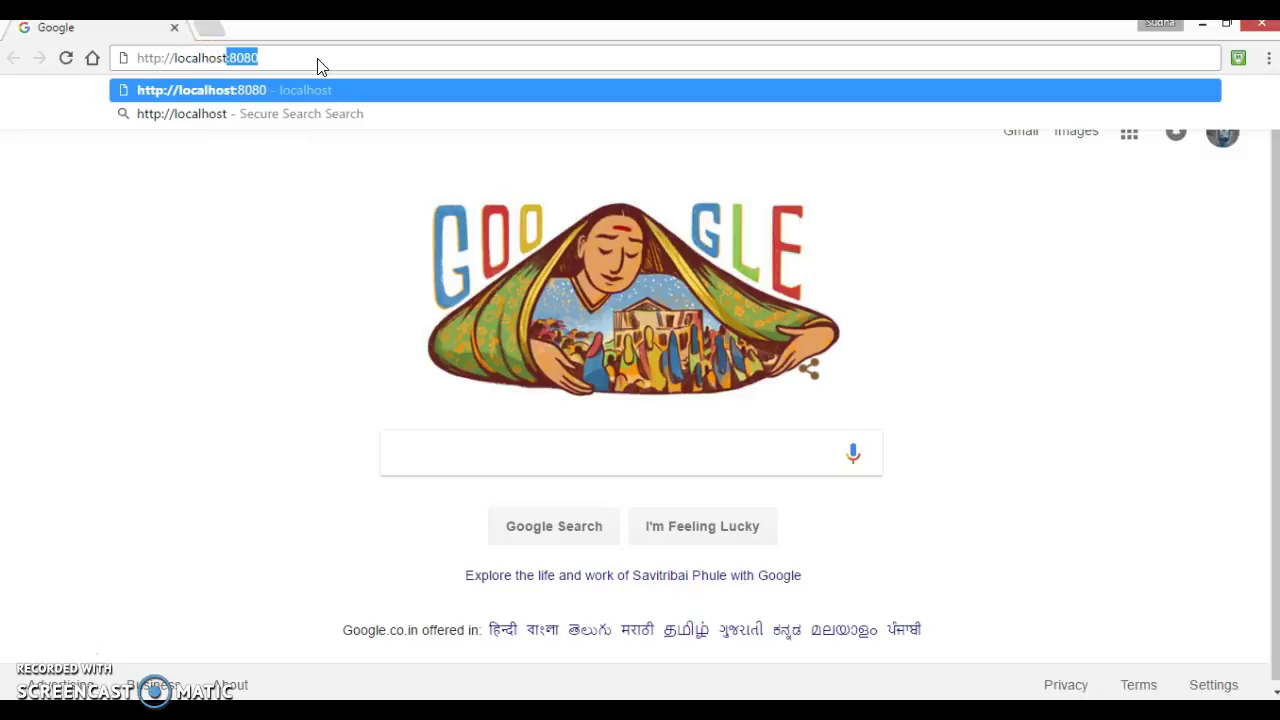
key(Right)
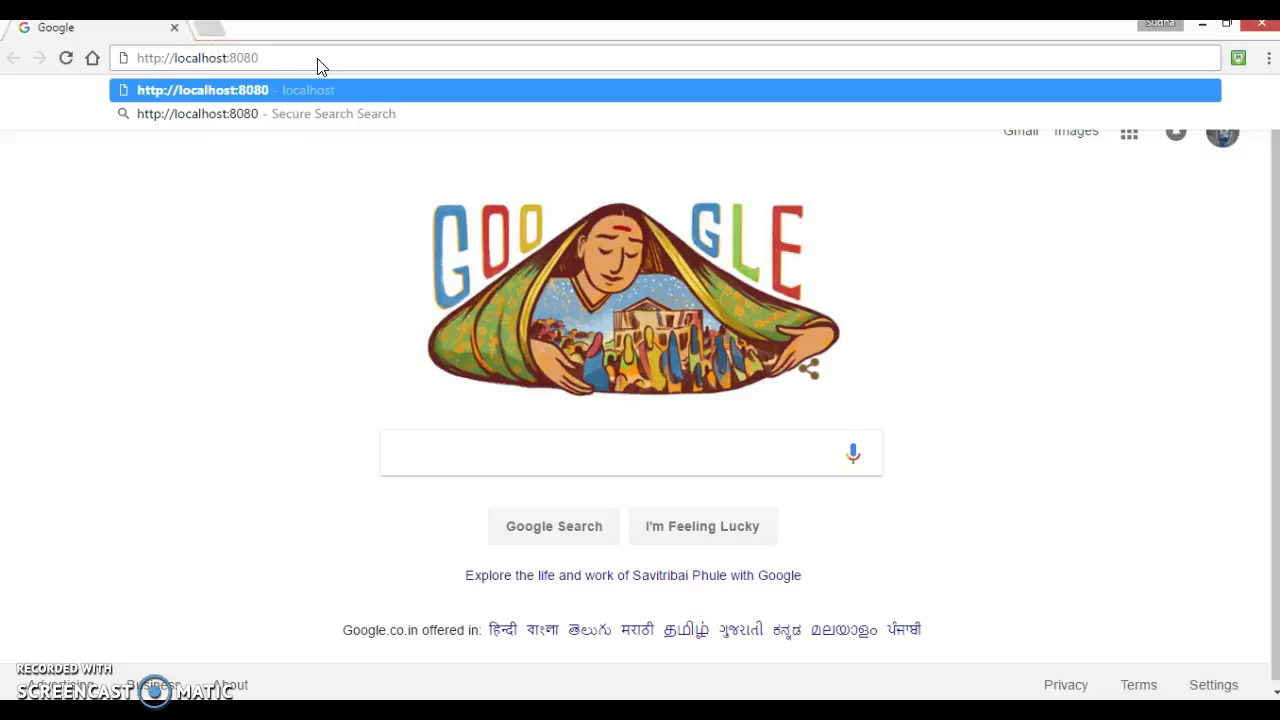
key(Return)
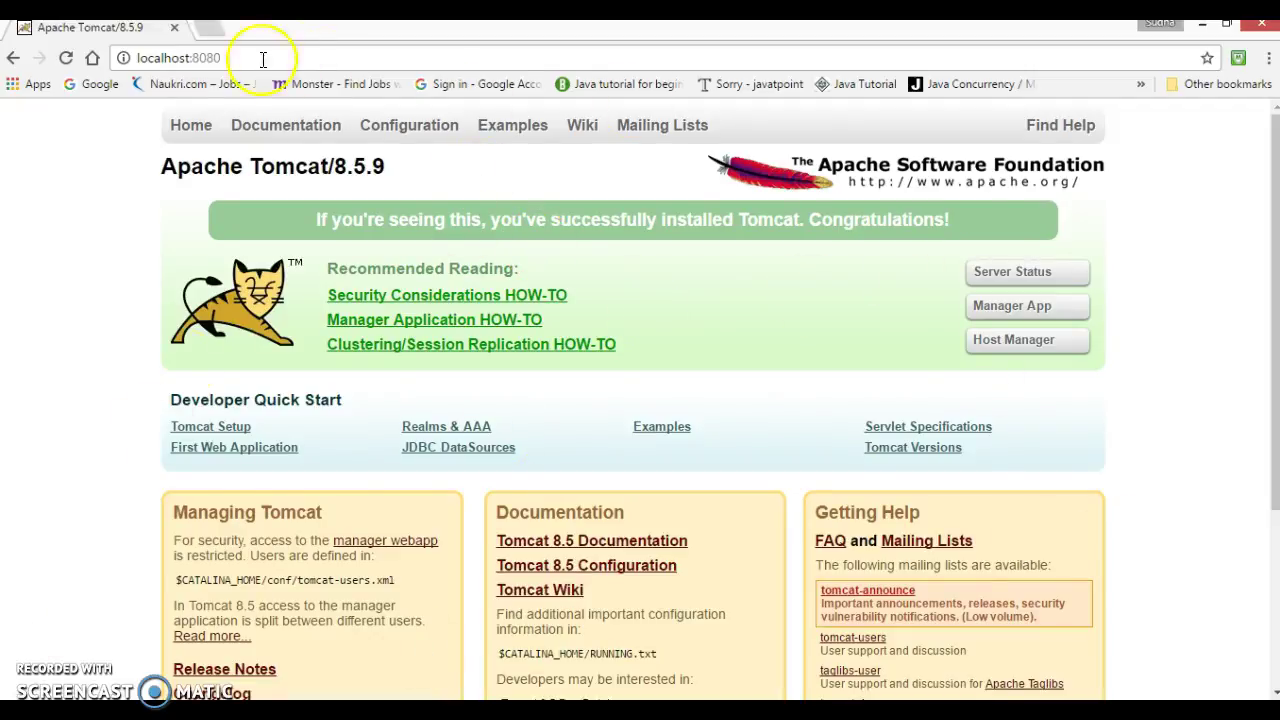
Stop the Tomcat server by running shutdown.bat in the command prompt and reload localhost:8080 in the browser.
key(alt+Tab)
click(618, 405)
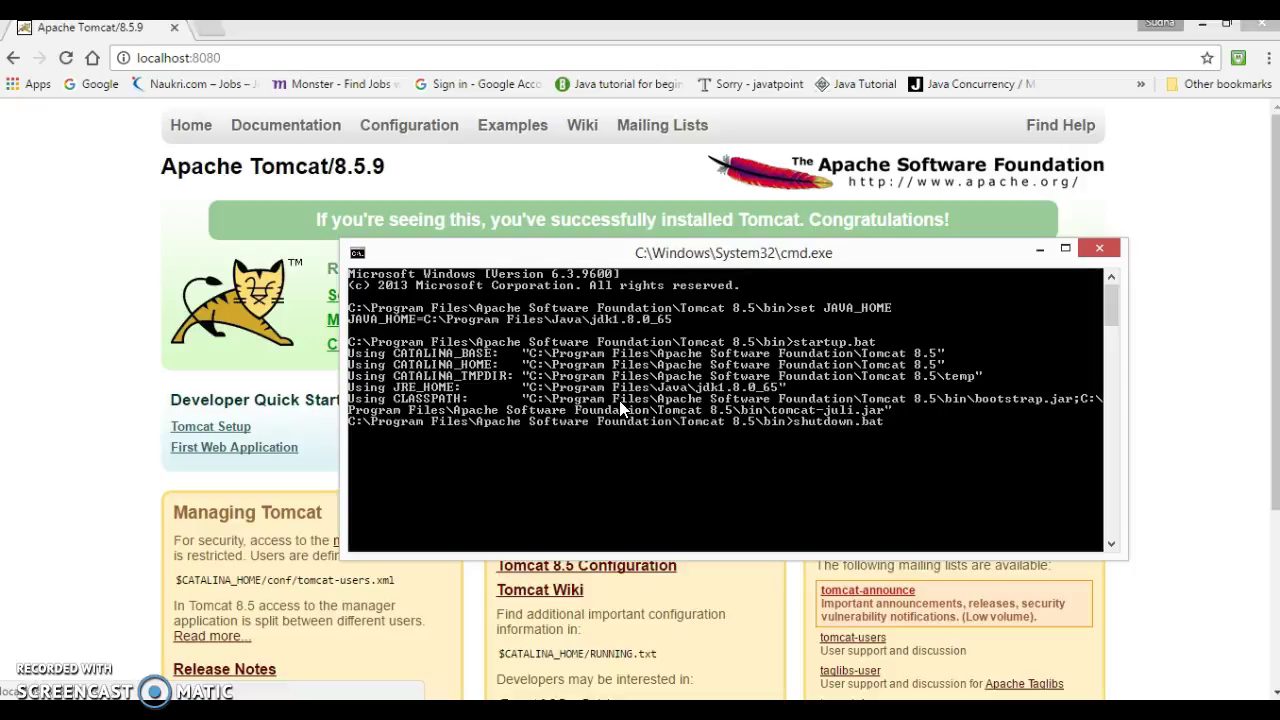
key(Return)
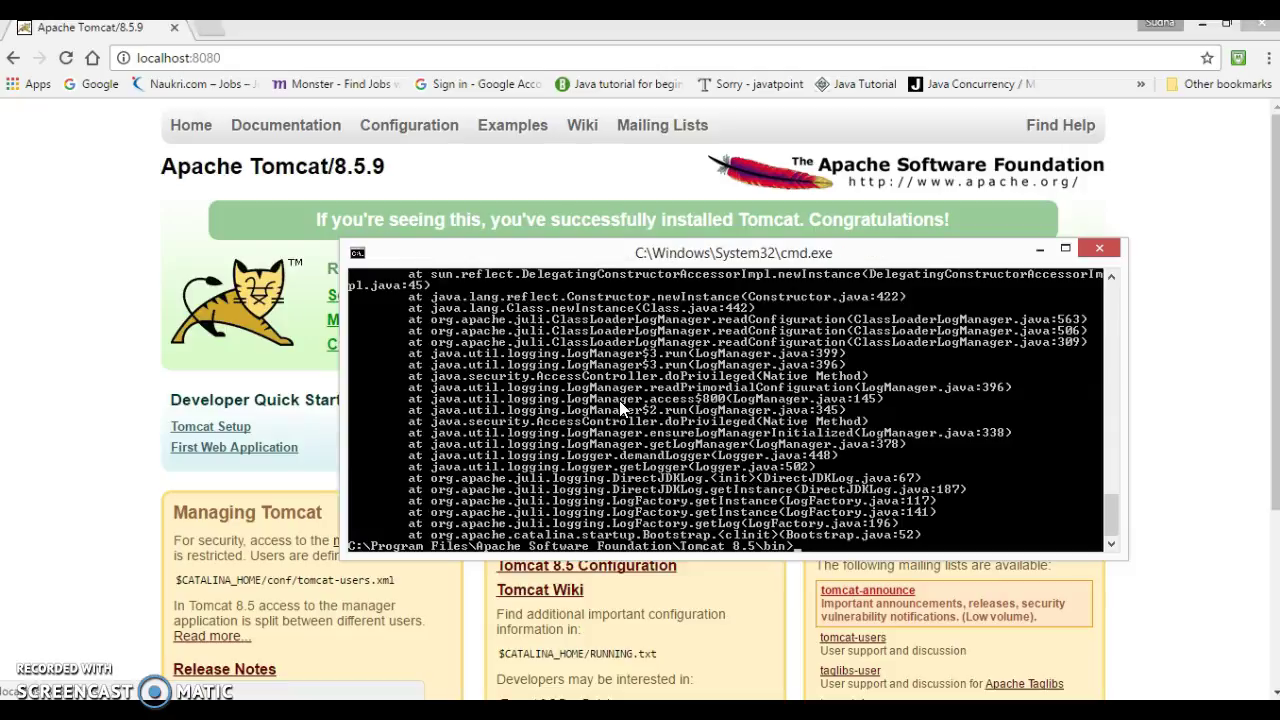
click(270, 59)
click(275, 59)
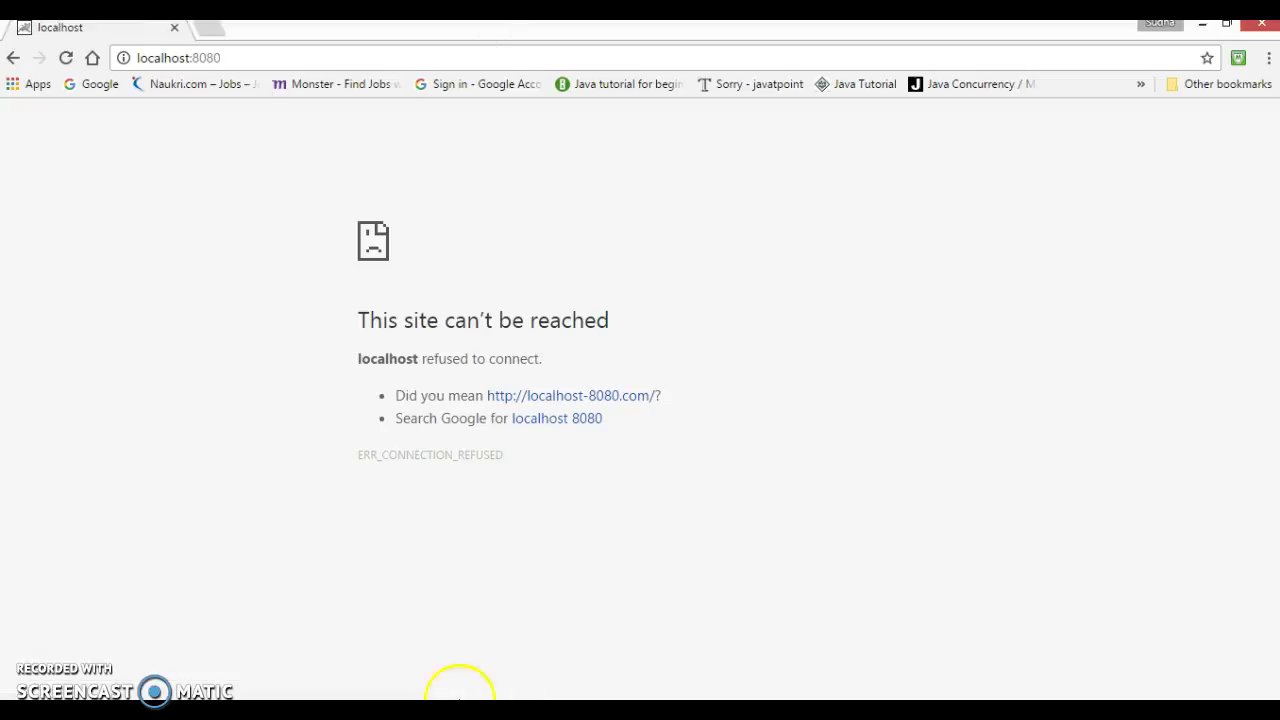
Switch back to the command prompt and examine the output of shutdown.bat, including the logged exceptions and the log file paths they name.
click(524, 695)
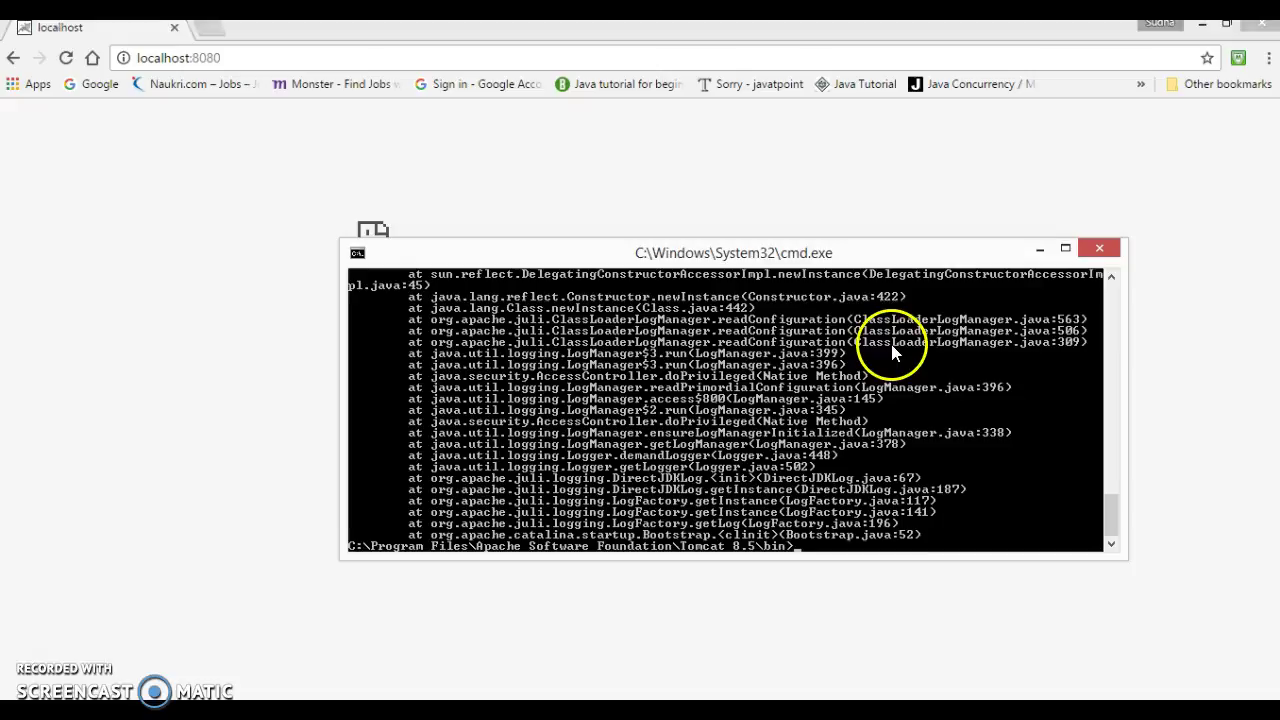
scroll(880, 350, up, 2)
scroll(589, 390, up, 4)
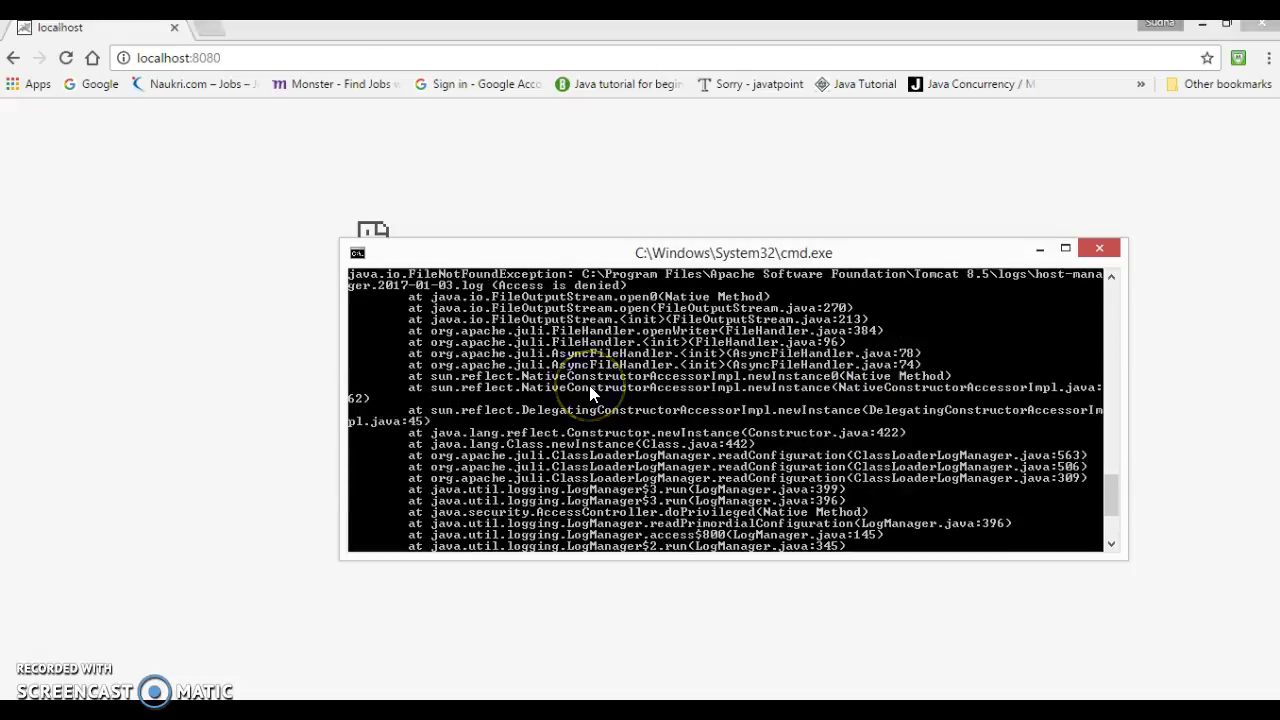
click(1122, 420)
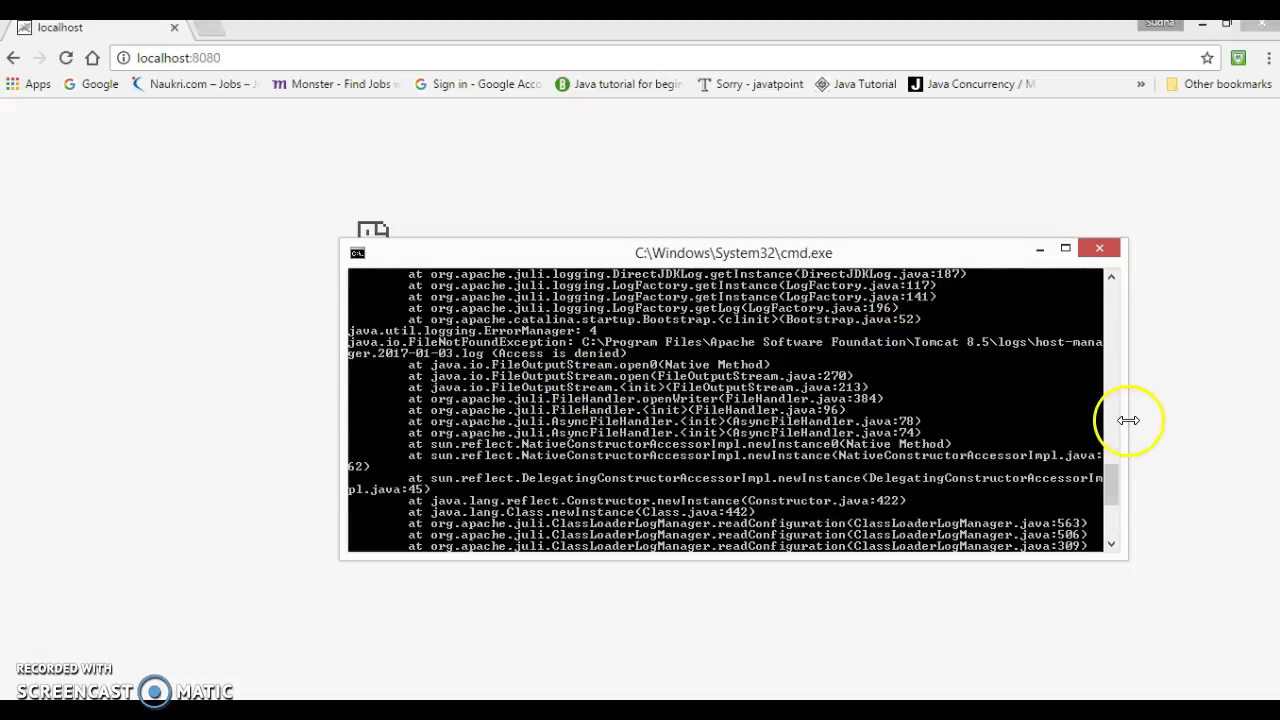
click(894, 420)
scroll(893, 422, down, 4)
click(886, 345)
scroll(700, 355, up, 1)
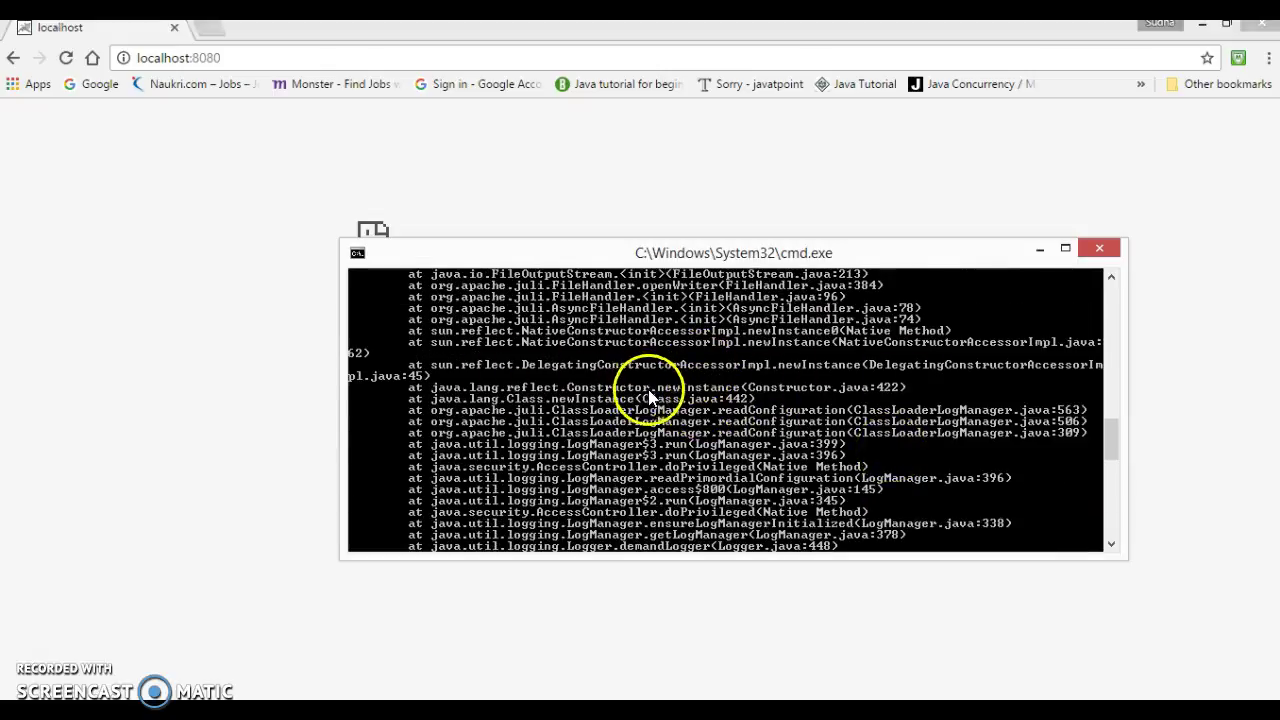
scroll(652, 410, down, 6)
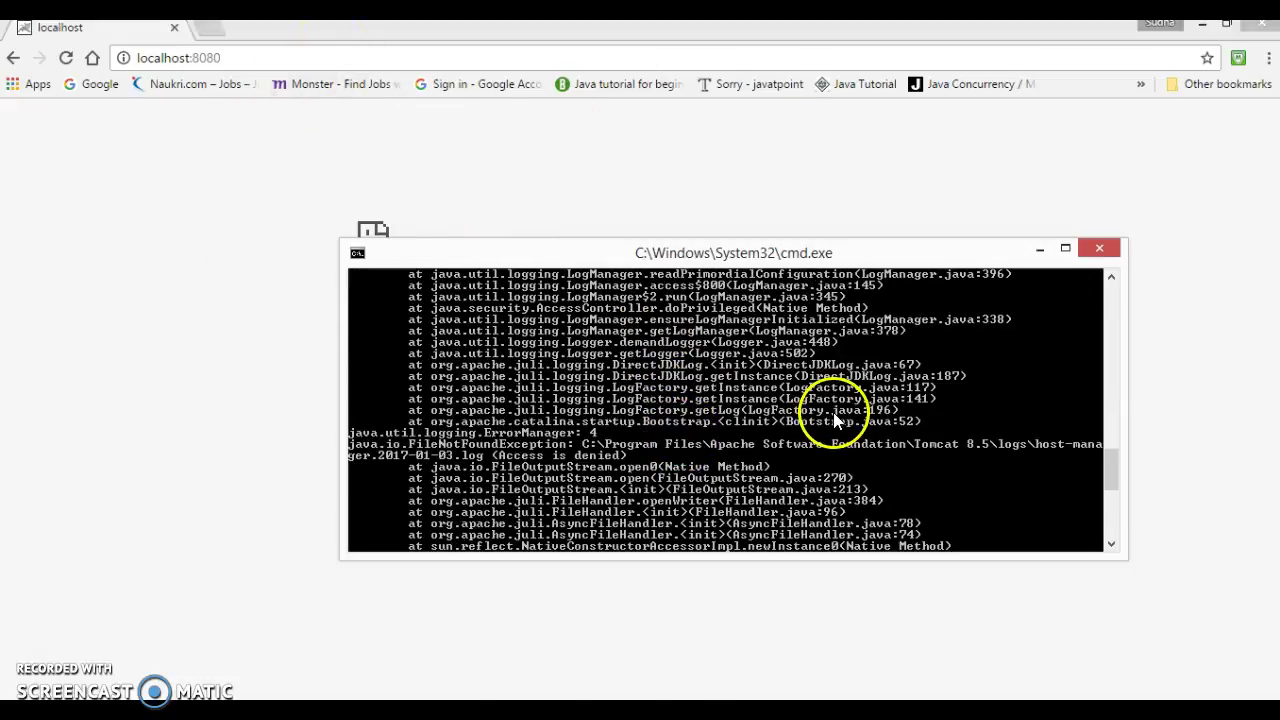
scroll(630, 375, down, 1)
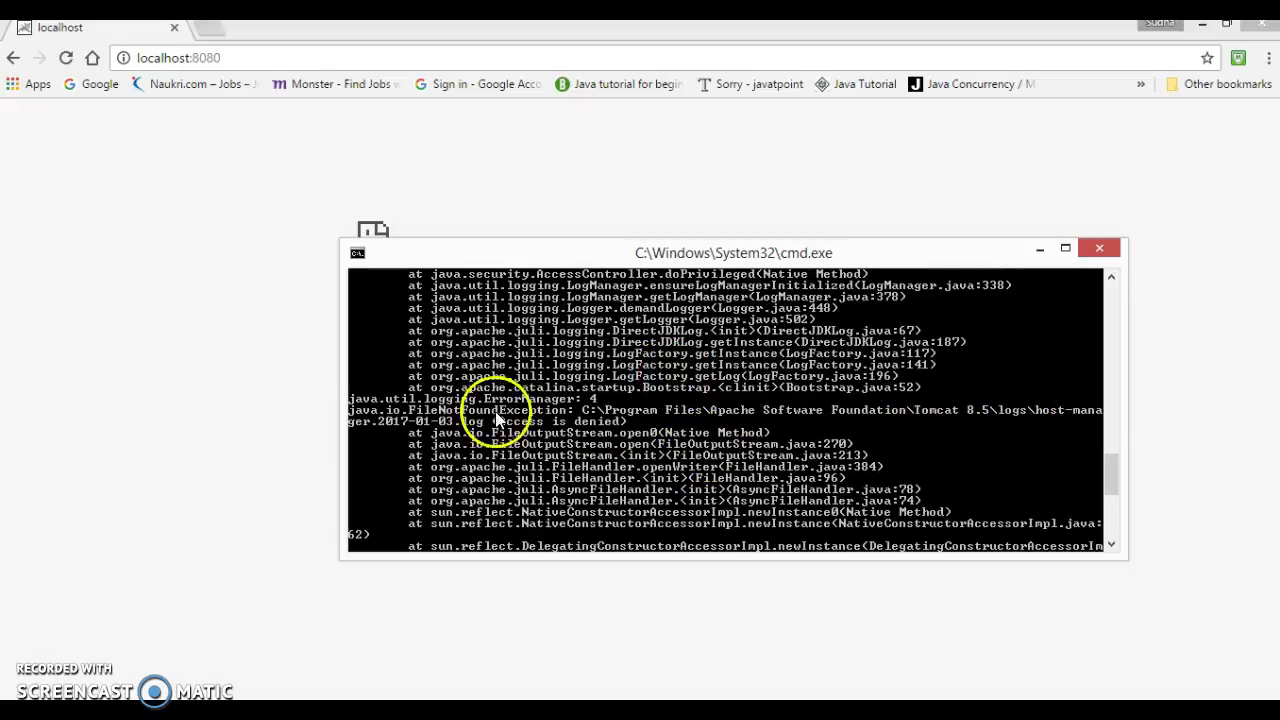
scroll(630, 430, down, 6)
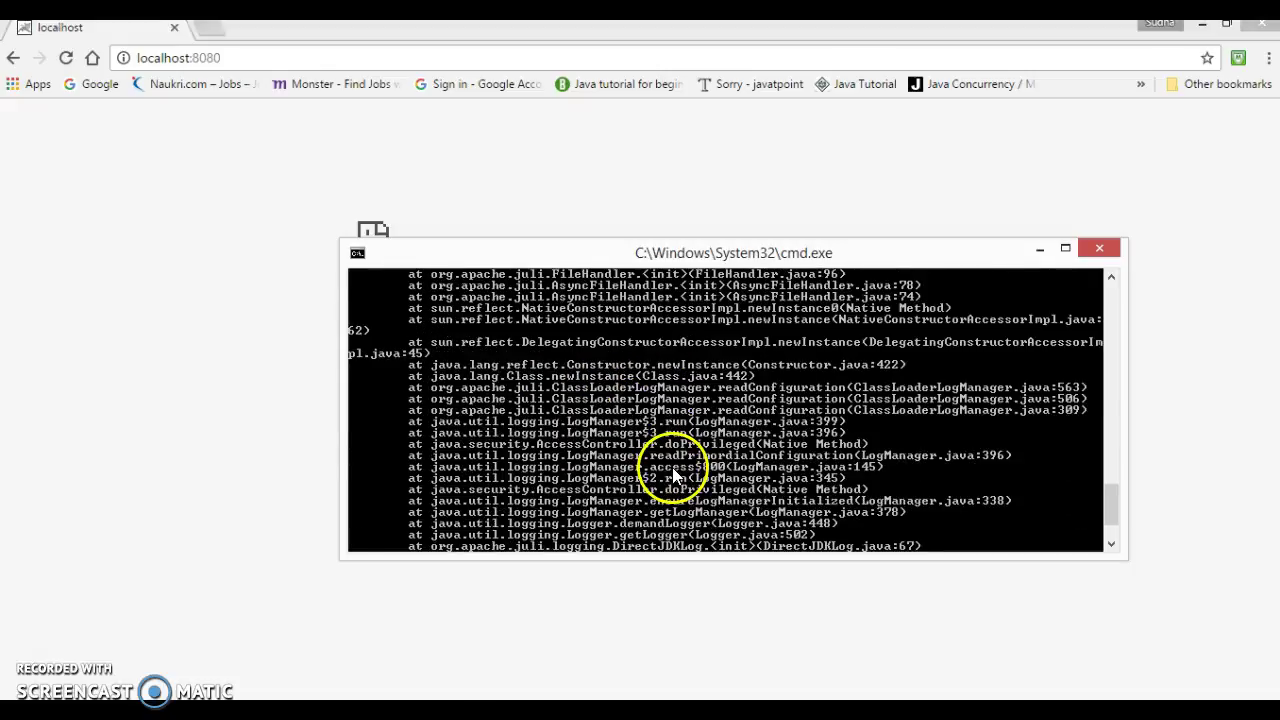
scroll(686, 501, down, 2)
scroll(686, 501, up, 4)
scroll(686, 501, up, 4)
scroll(772, 405, up, 2)
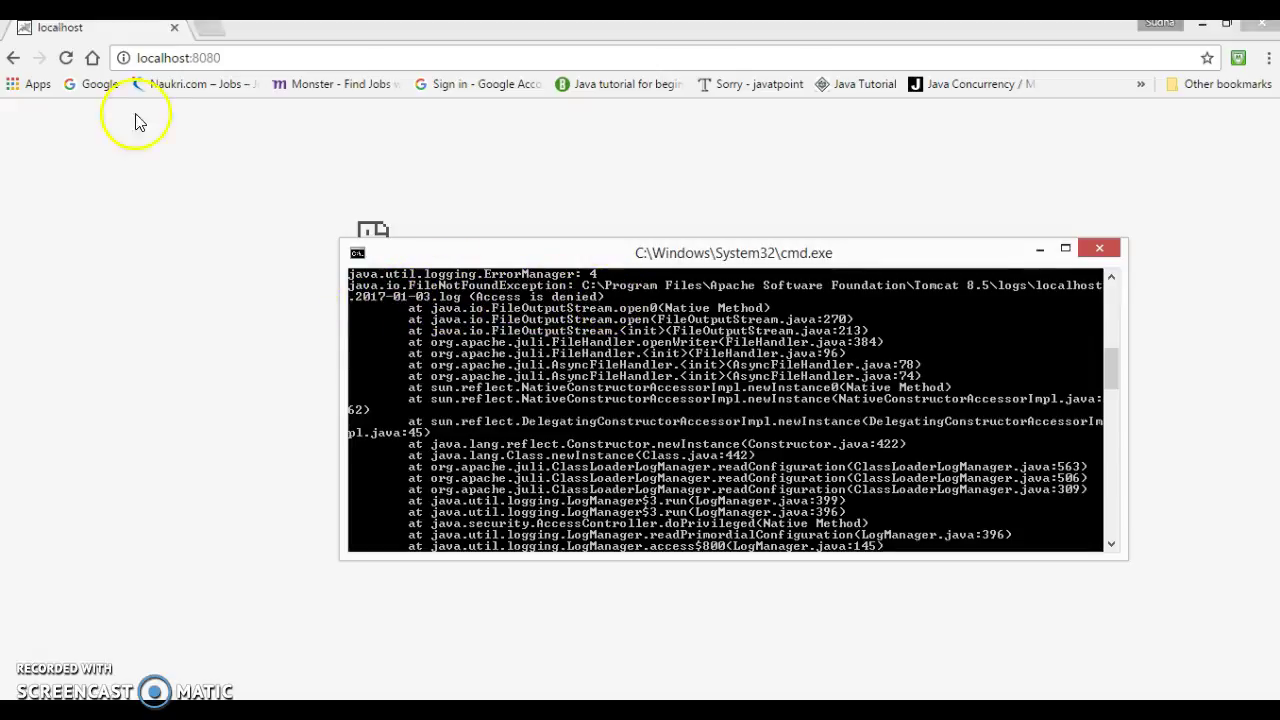
scroll(652, 410, down, 15)
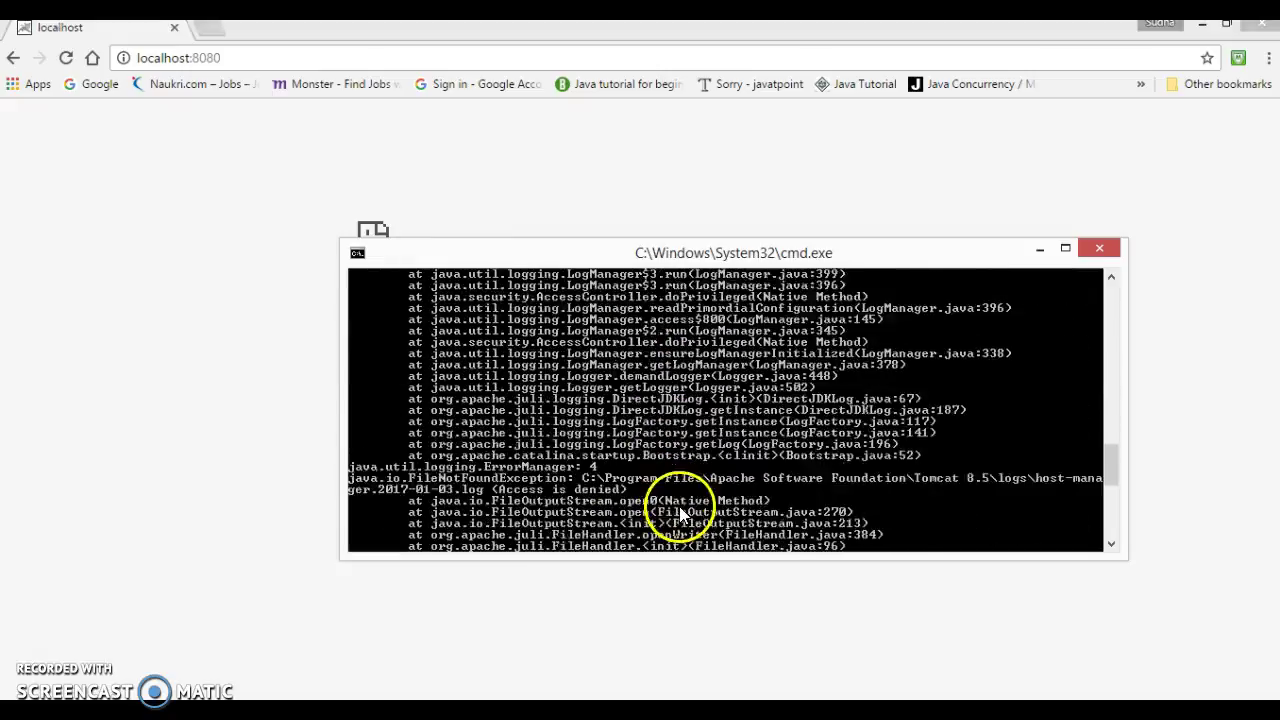
scroll(700, 500, down, 3)
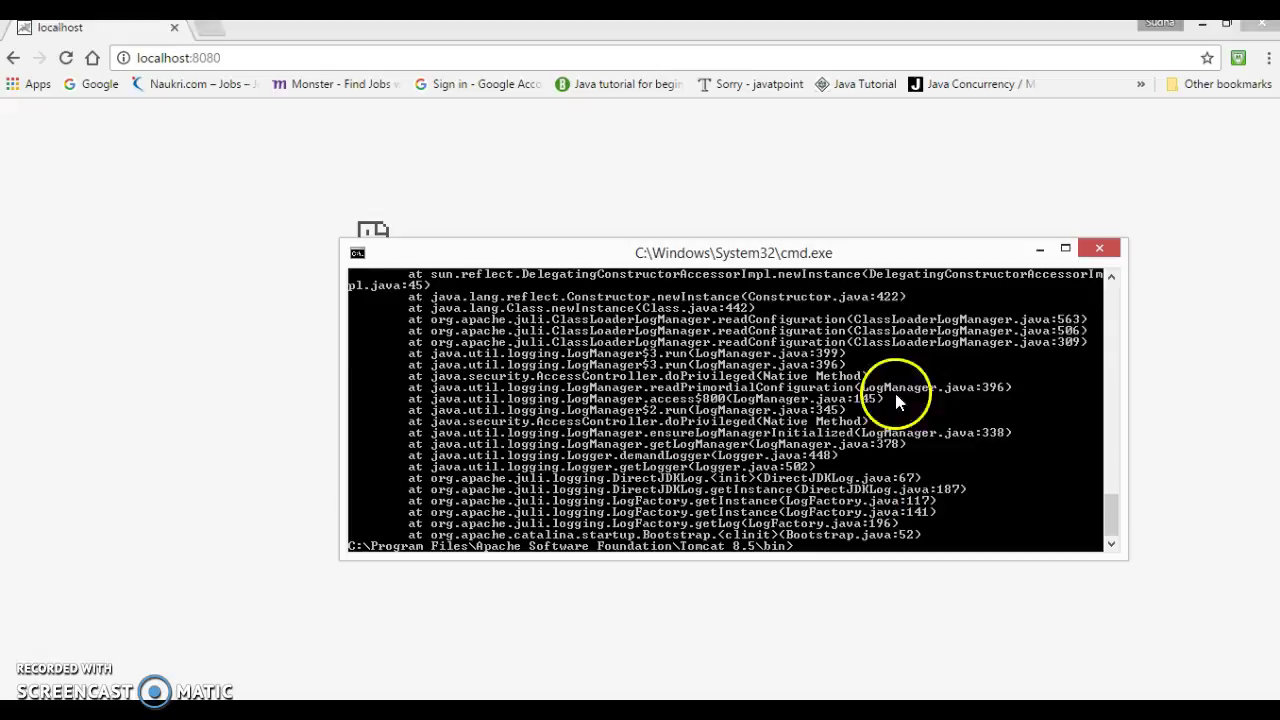
Close the command prompt and the browser window showing localhost:8080.
click(1099, 248)
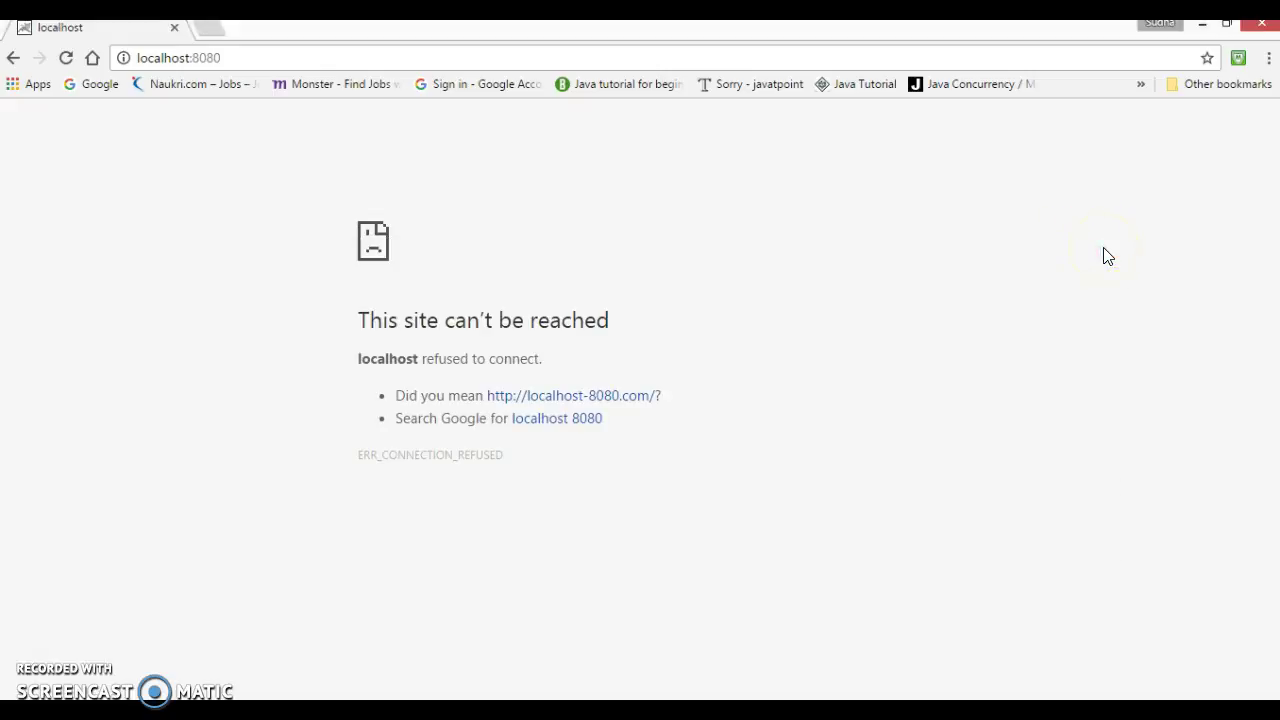
click(1262, 25)
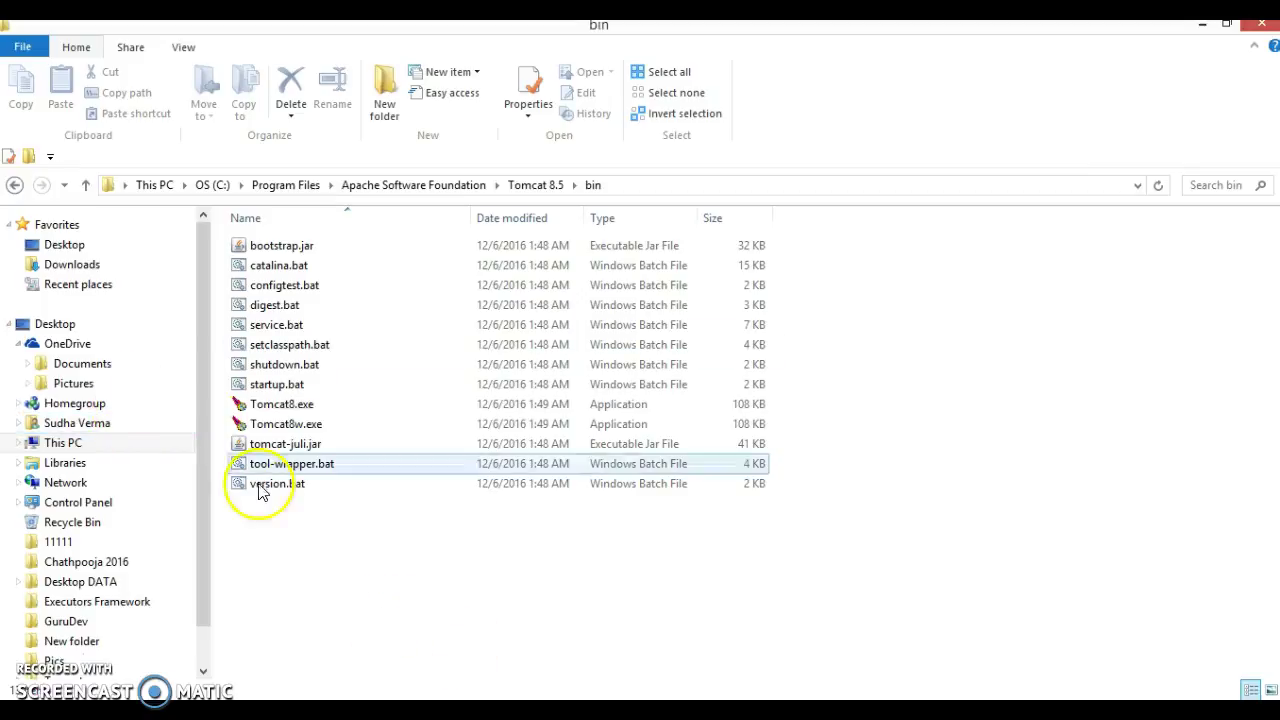
Reopen the browser, close its extra tab and search Google for "tomcat download".
click(273, 190)
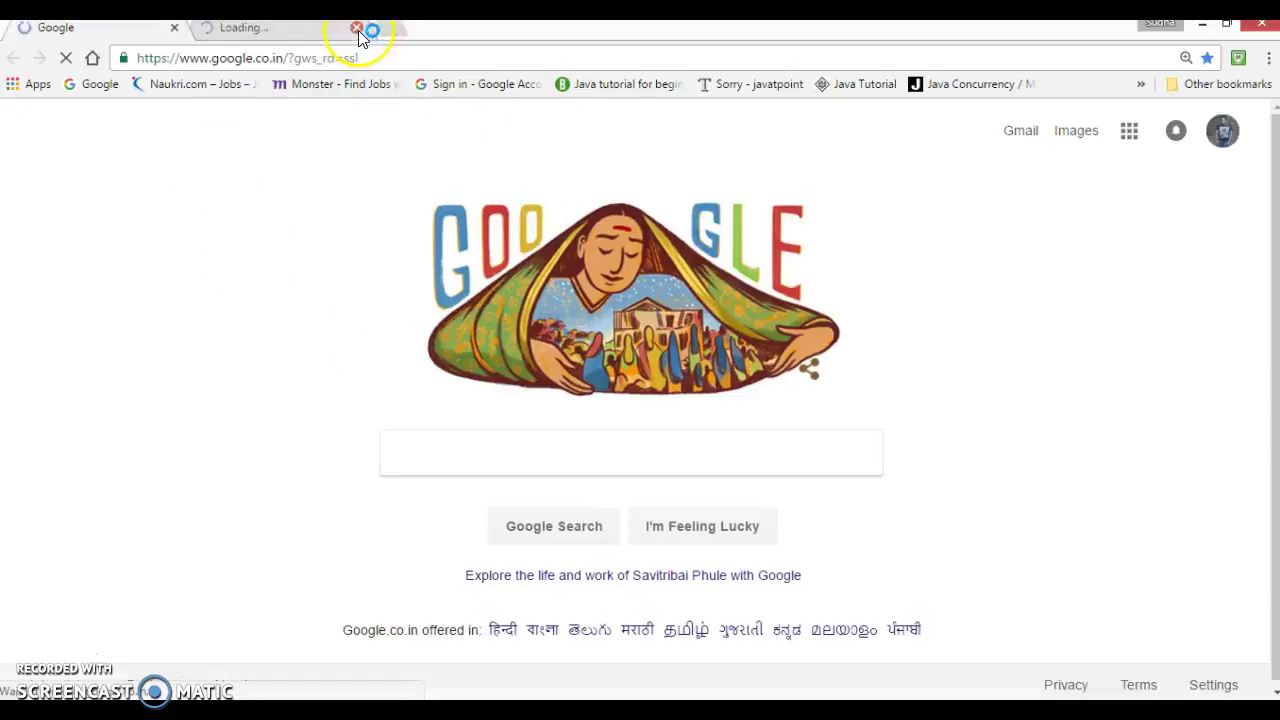
click(357, 28)
click(386, 57)
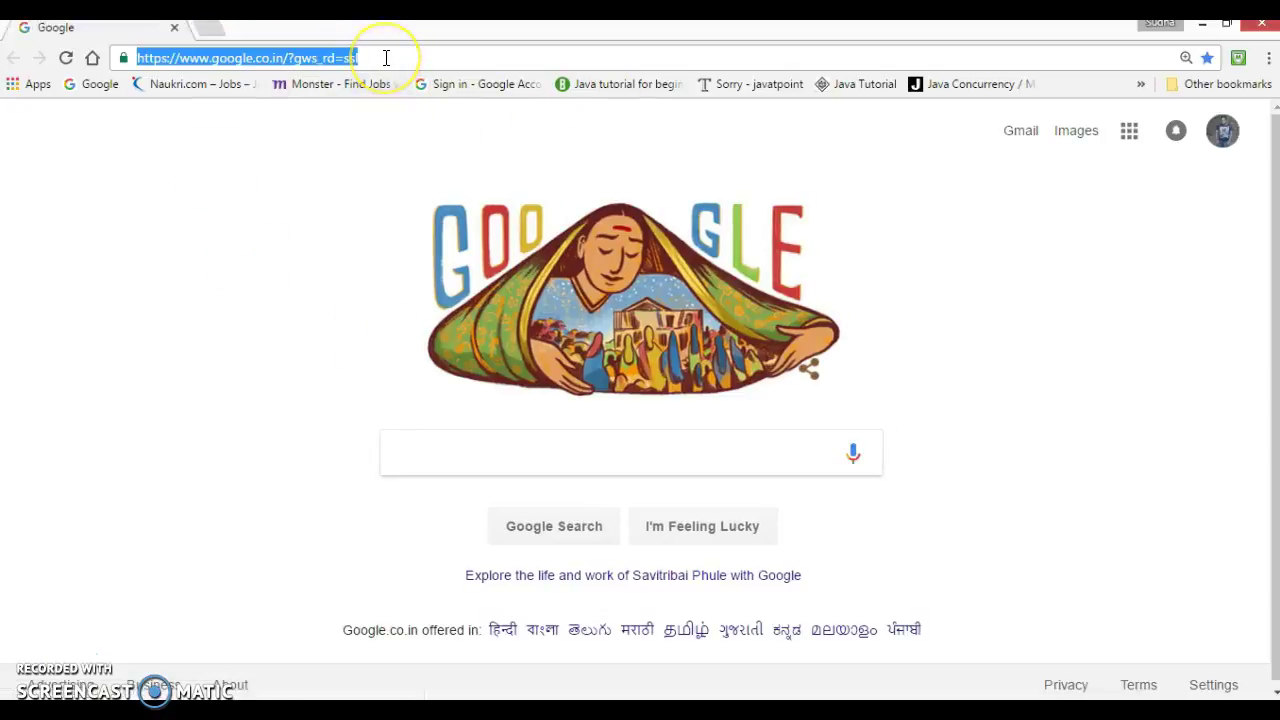
click(448, 437)
text(t)
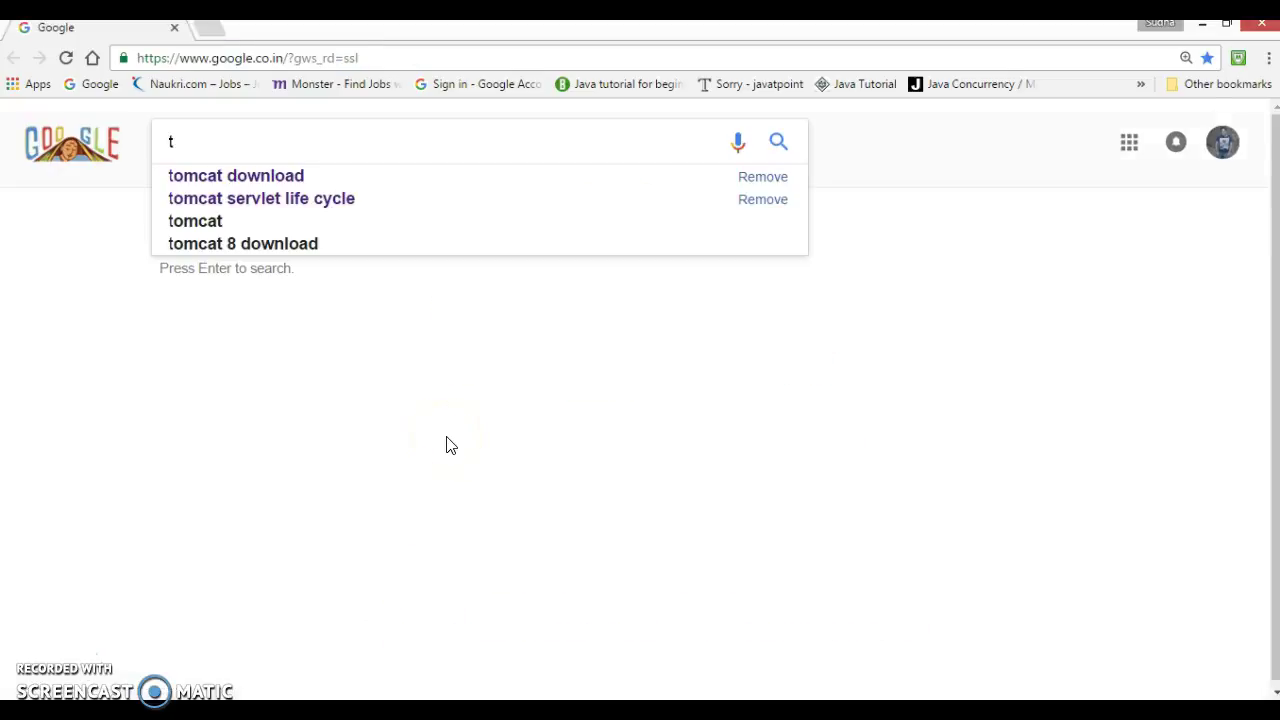
text(om)
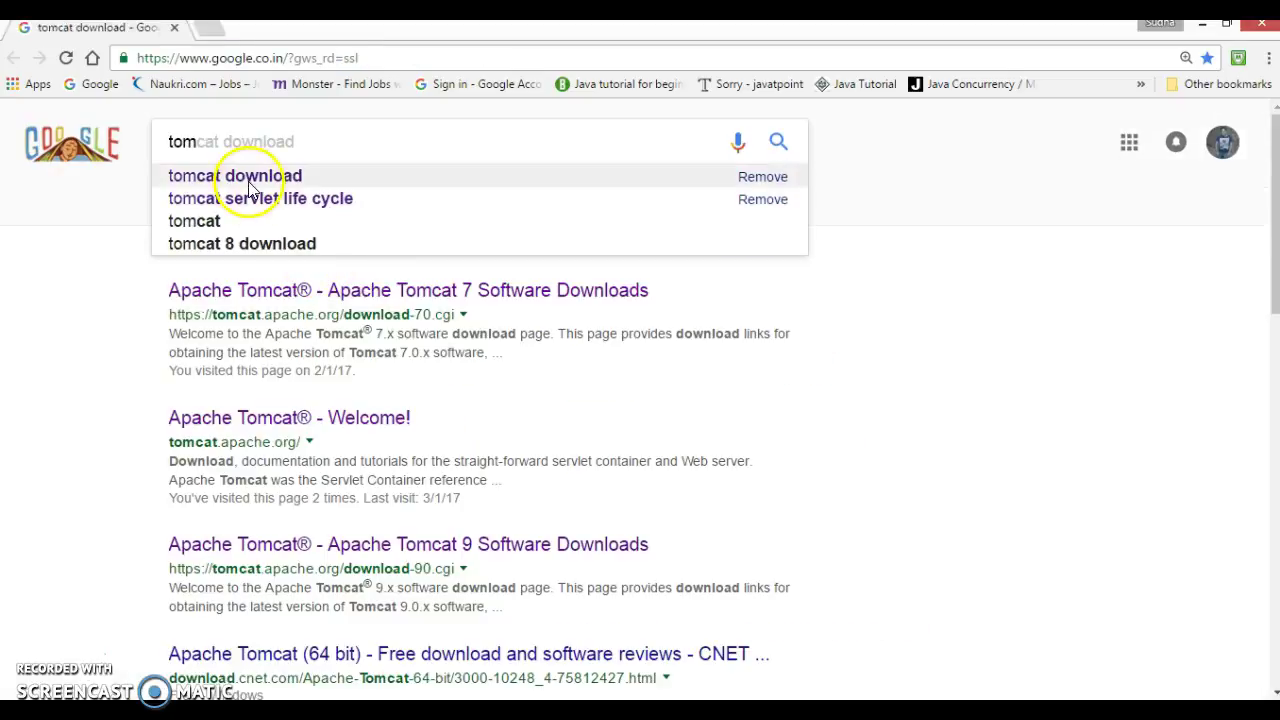
click(205, 176)
Open the Apache Tomcat site from the results and go to the 8.5.9 binary distributions on its Tomcat 8 download page.
click(247, 421)
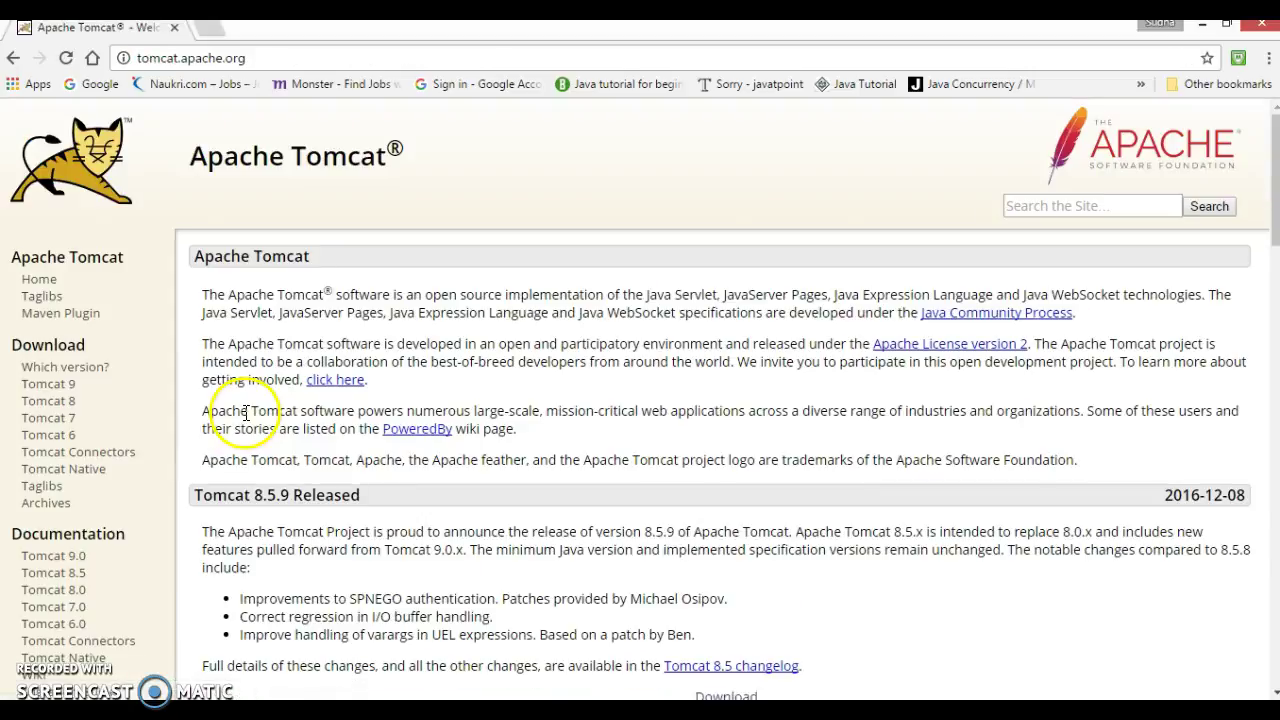
click(60, 407)
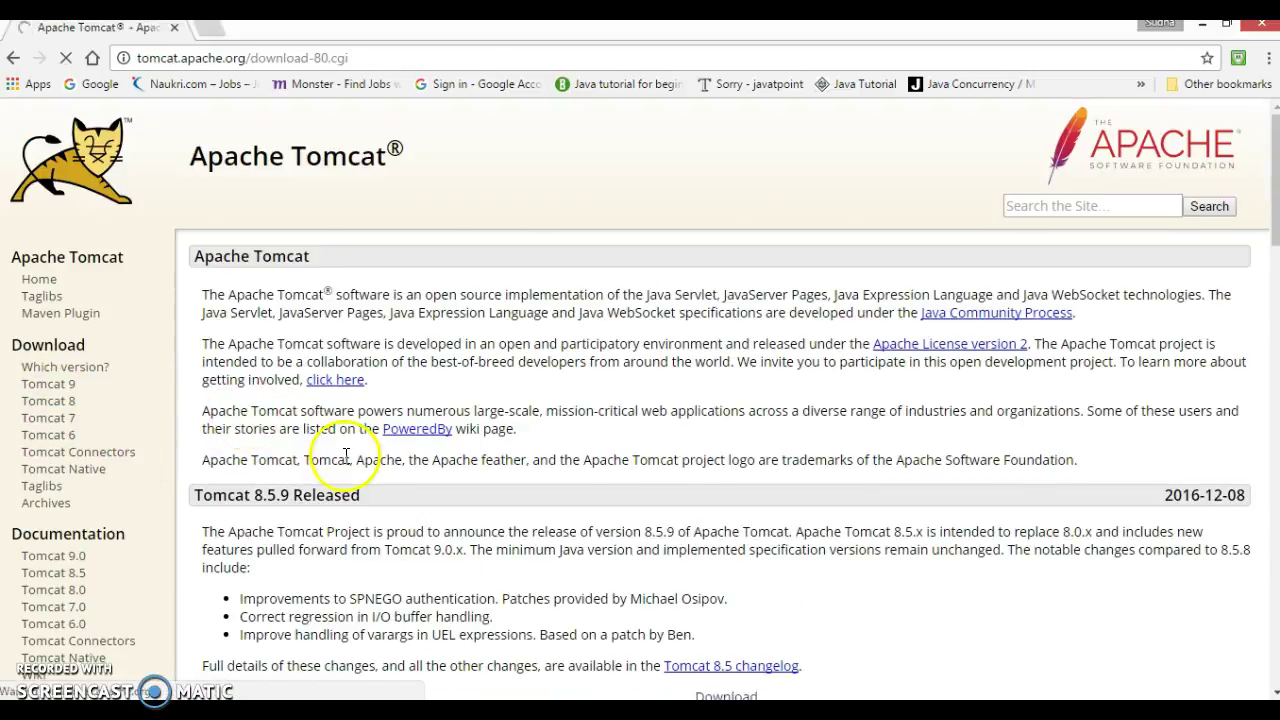
scroll(340, 460, down, 4)
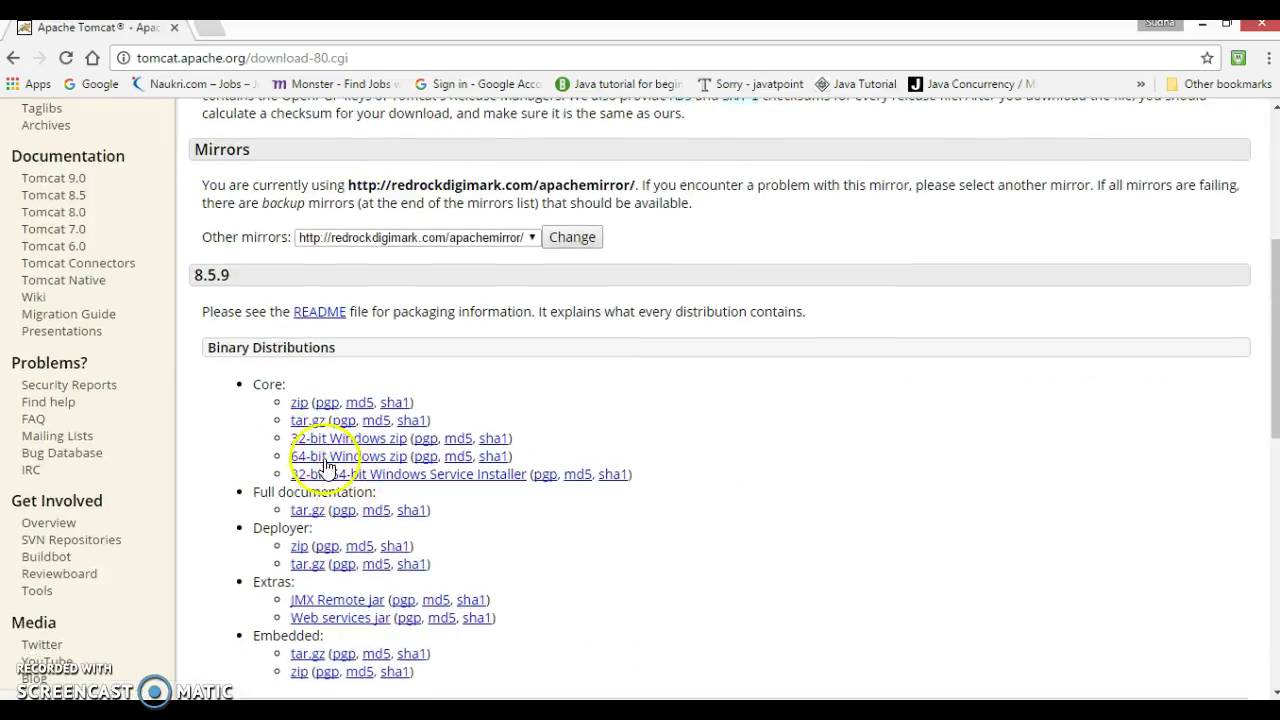
Start downloading the core zip distribution, apache-tomcat-8.5.9.zip, and cancel saving it.
click(298, 402)
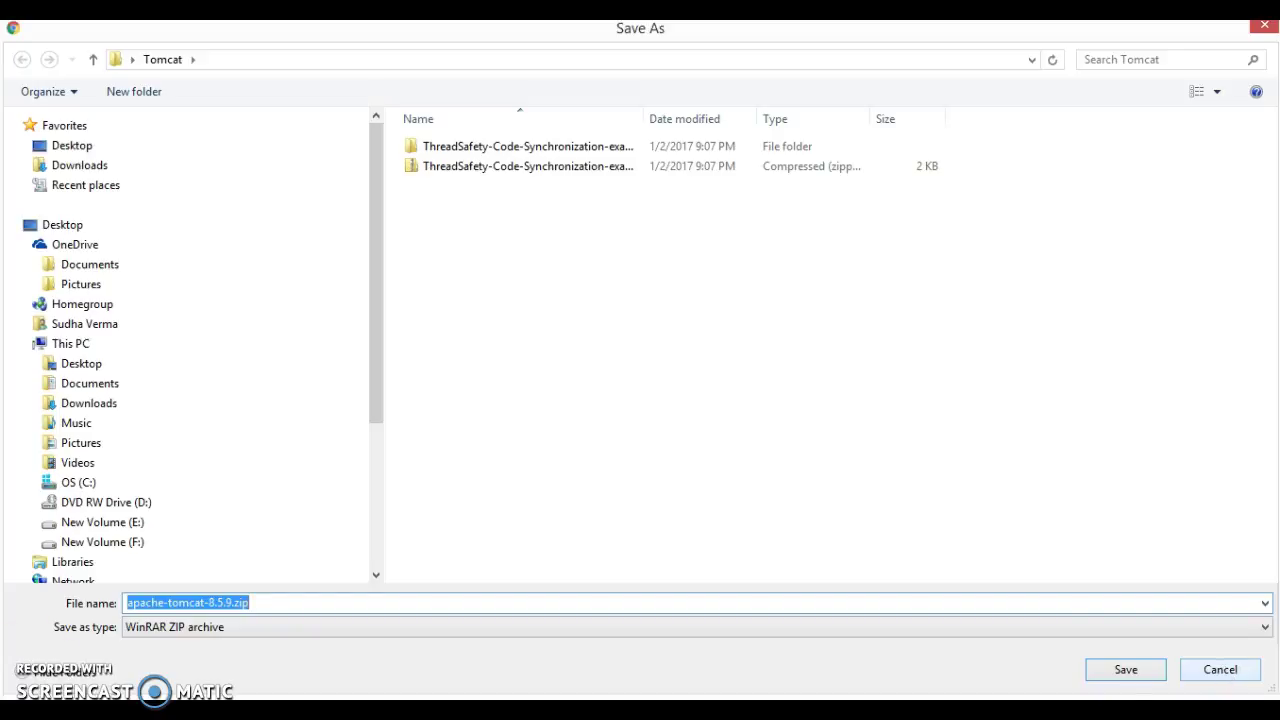
click(262, 605)
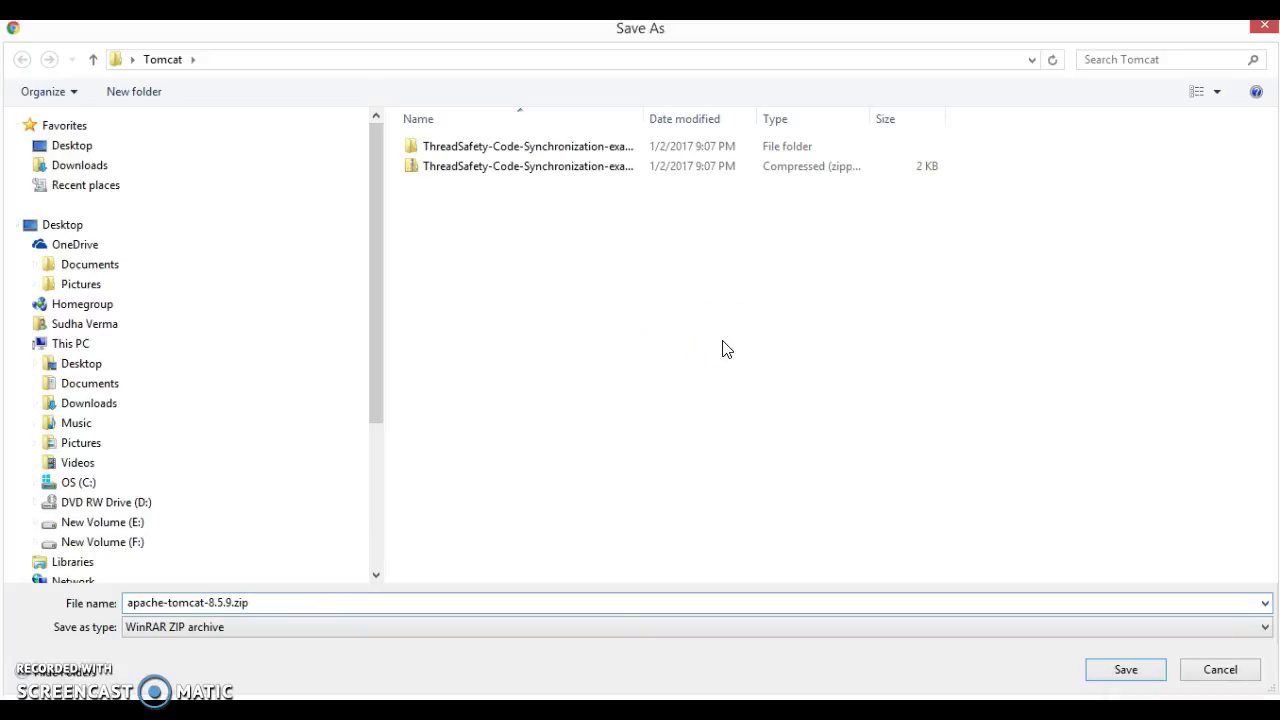
click(722, 343)
click(1219, 678)
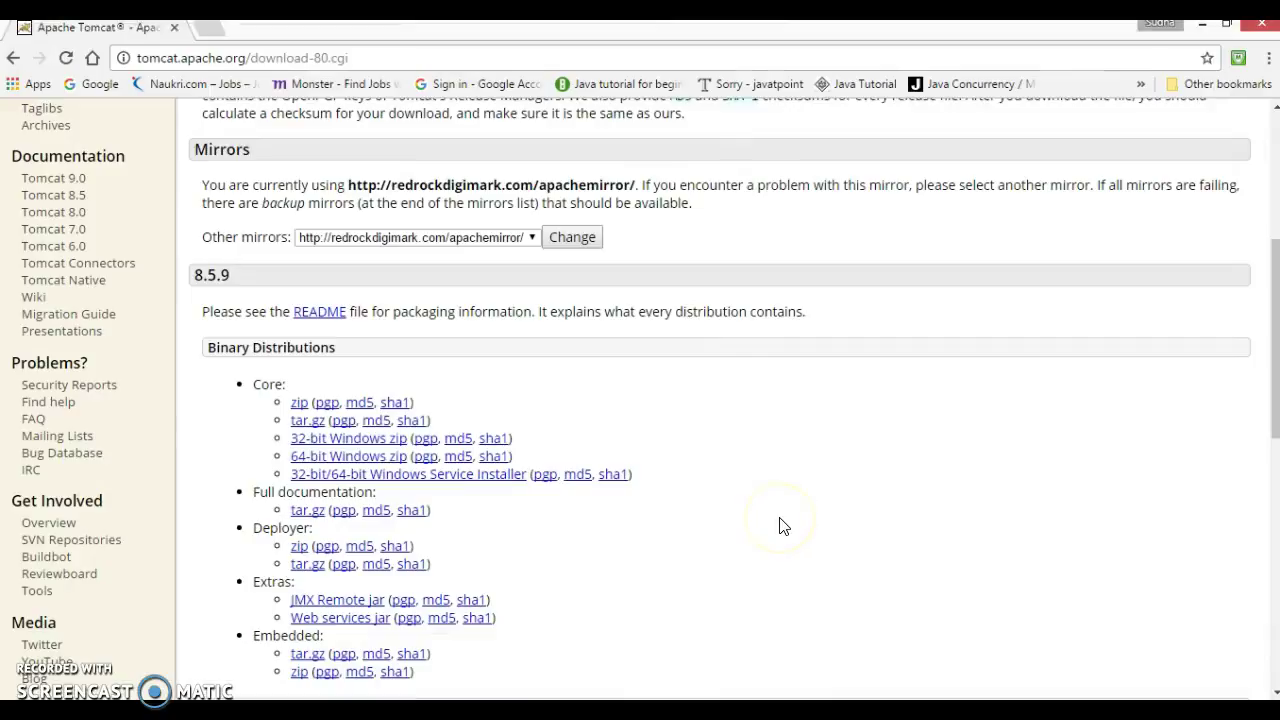